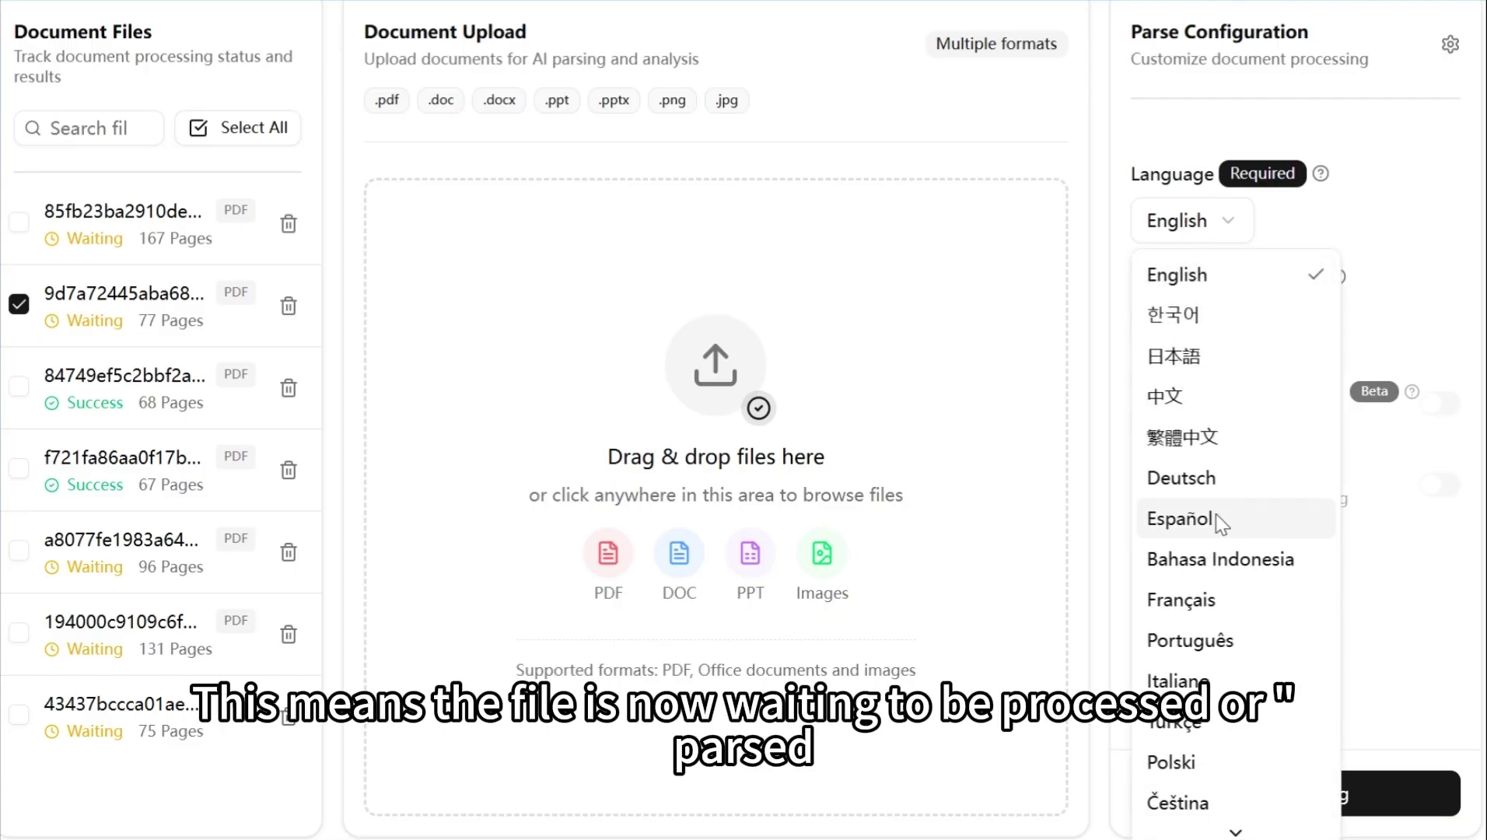
Start parsing the checked 77-page PDF with the language set to English and the parse mode set to Fast.
{"action": "left_click", "coordinate": [1217, 289]}
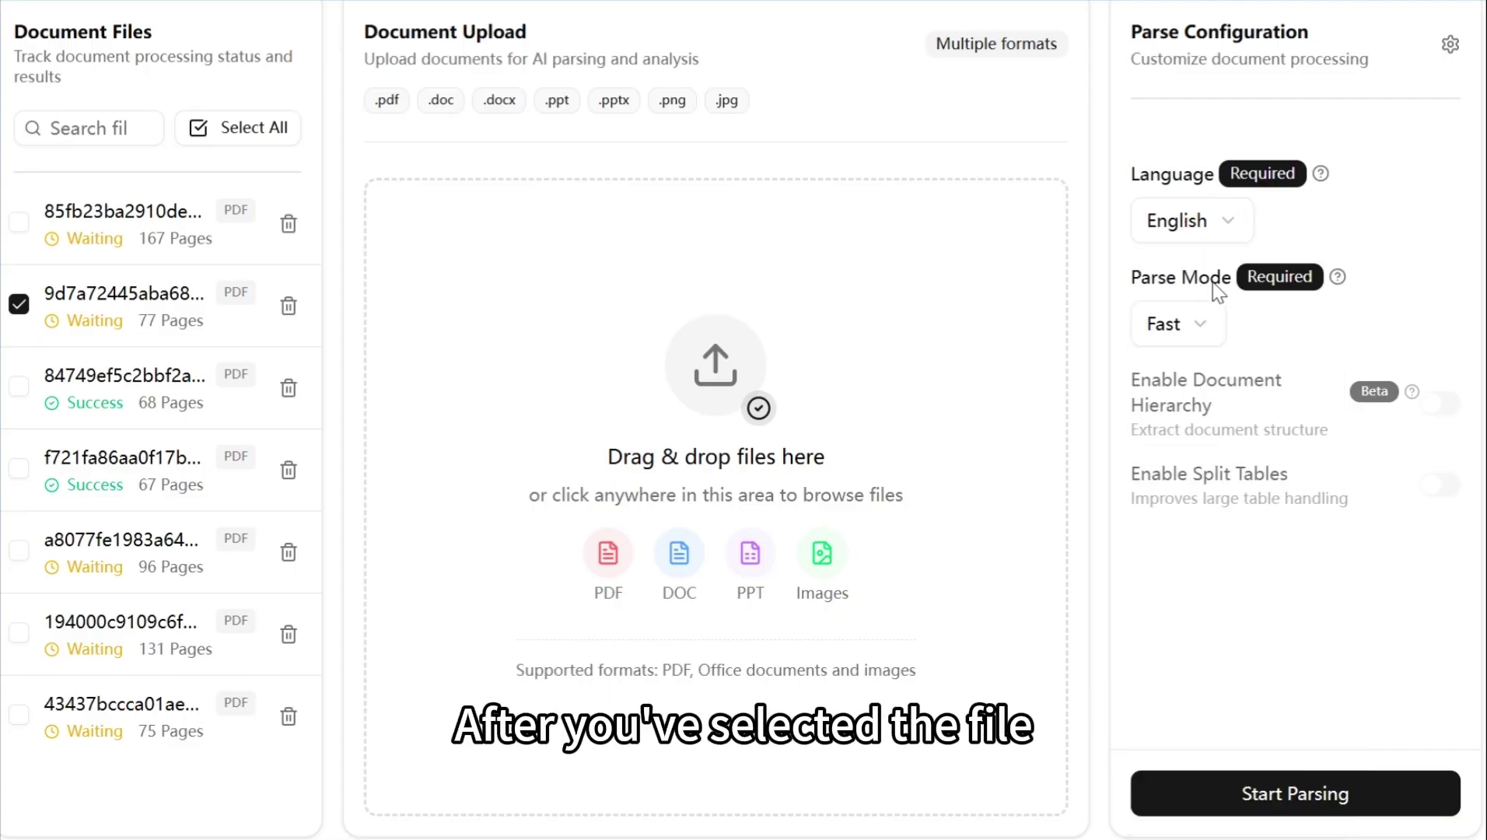
{"action": "left_click", "coordinate": [1178, 326]}
{"action": "left_click", "coordinate": [1263, 378]}
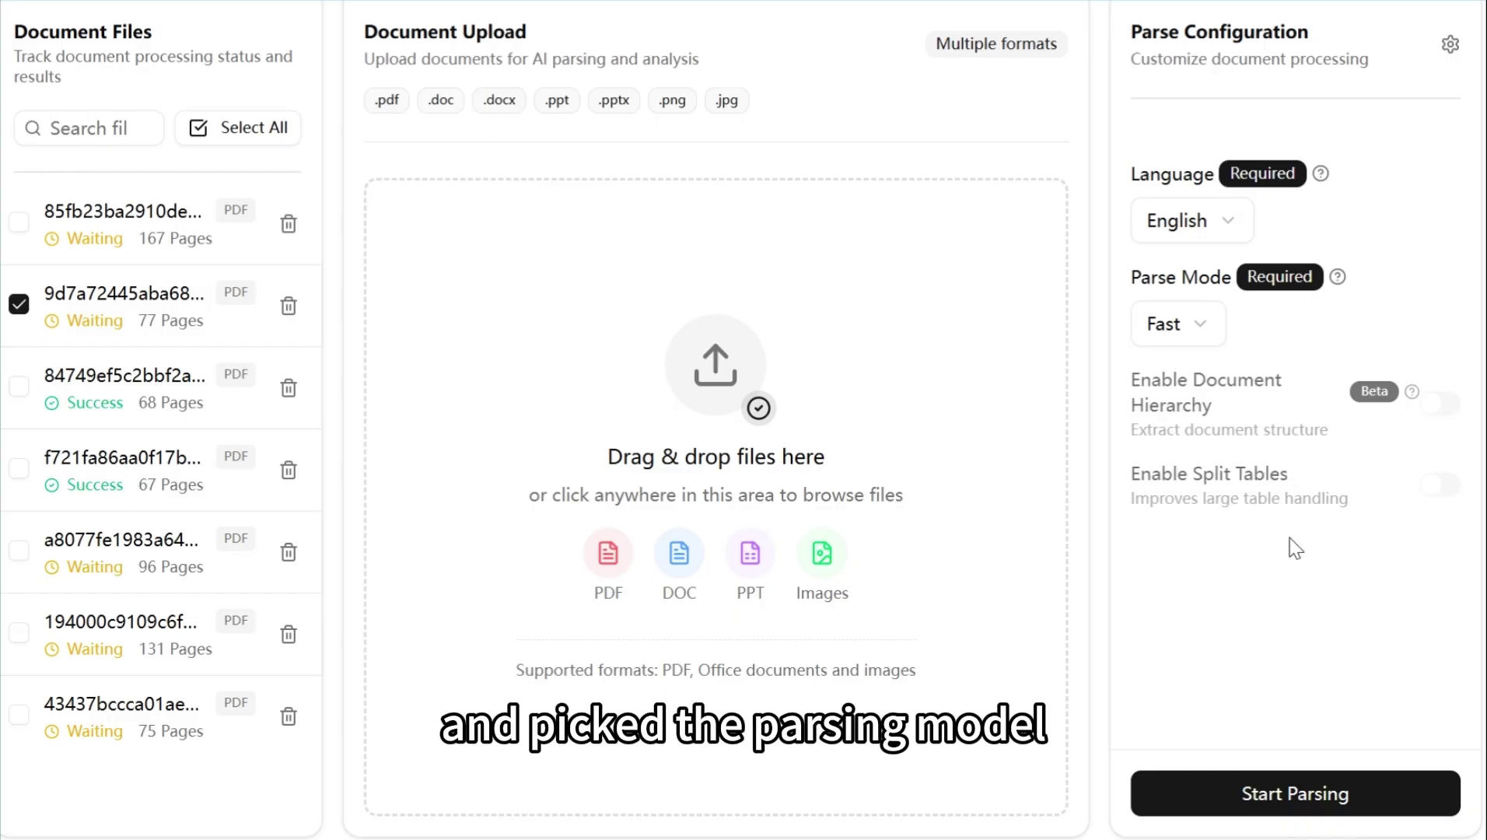
{"action": "left_click", "coordinate": [1241, 778]}
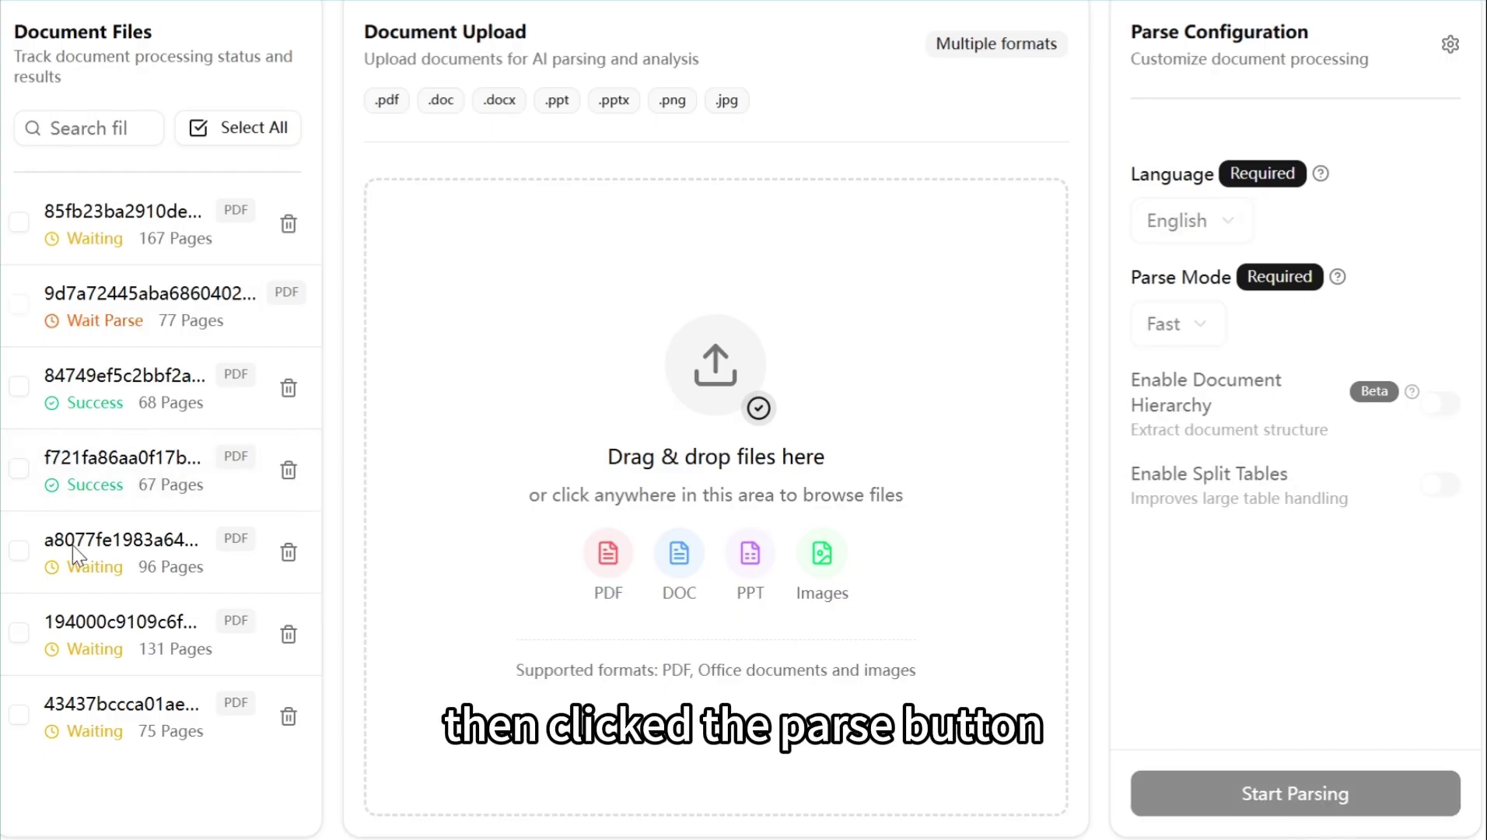
Select only the waiting 96-page and 75-page PDFs and start parsing them in Fast mode.
{"action": "left_click", "coordinate": [22, 552]}
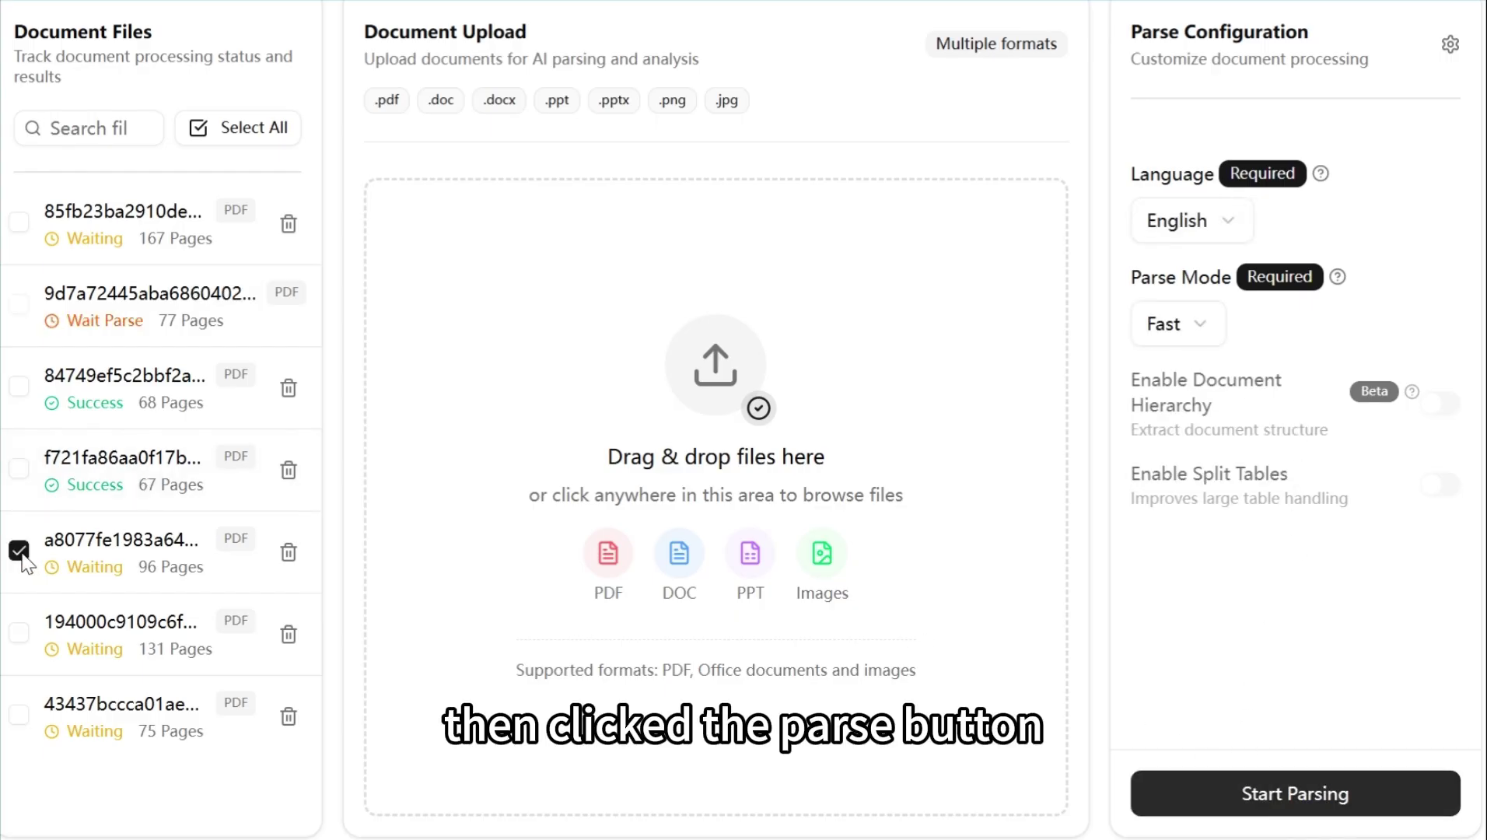
{"action": "left_click", "coordinate": [19, 634]}
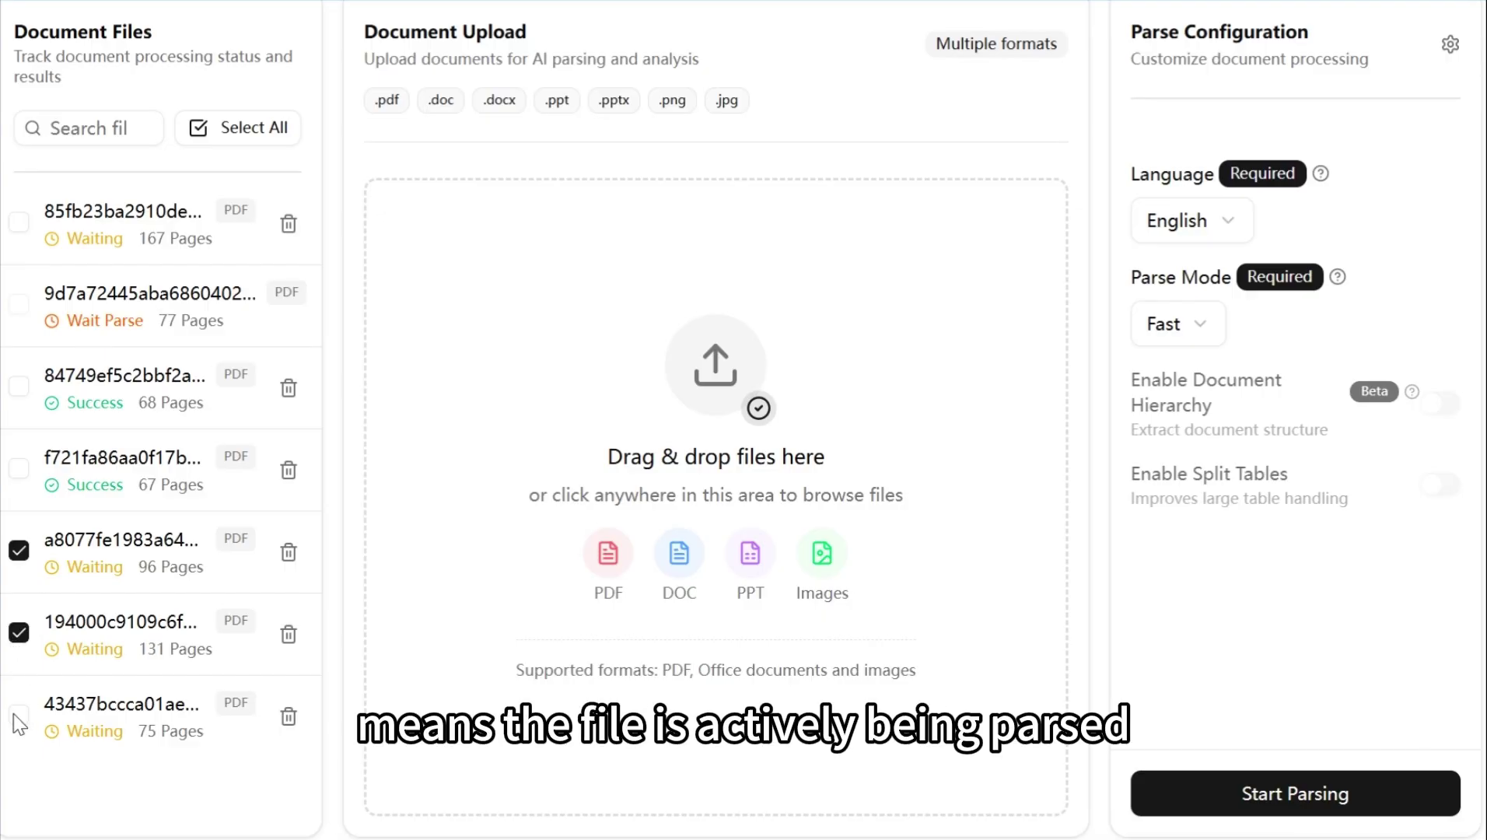
{"action": "left_click", "coordinate": [20, 715]}
{"action": "left_click", "coordinate": [18, 634]}
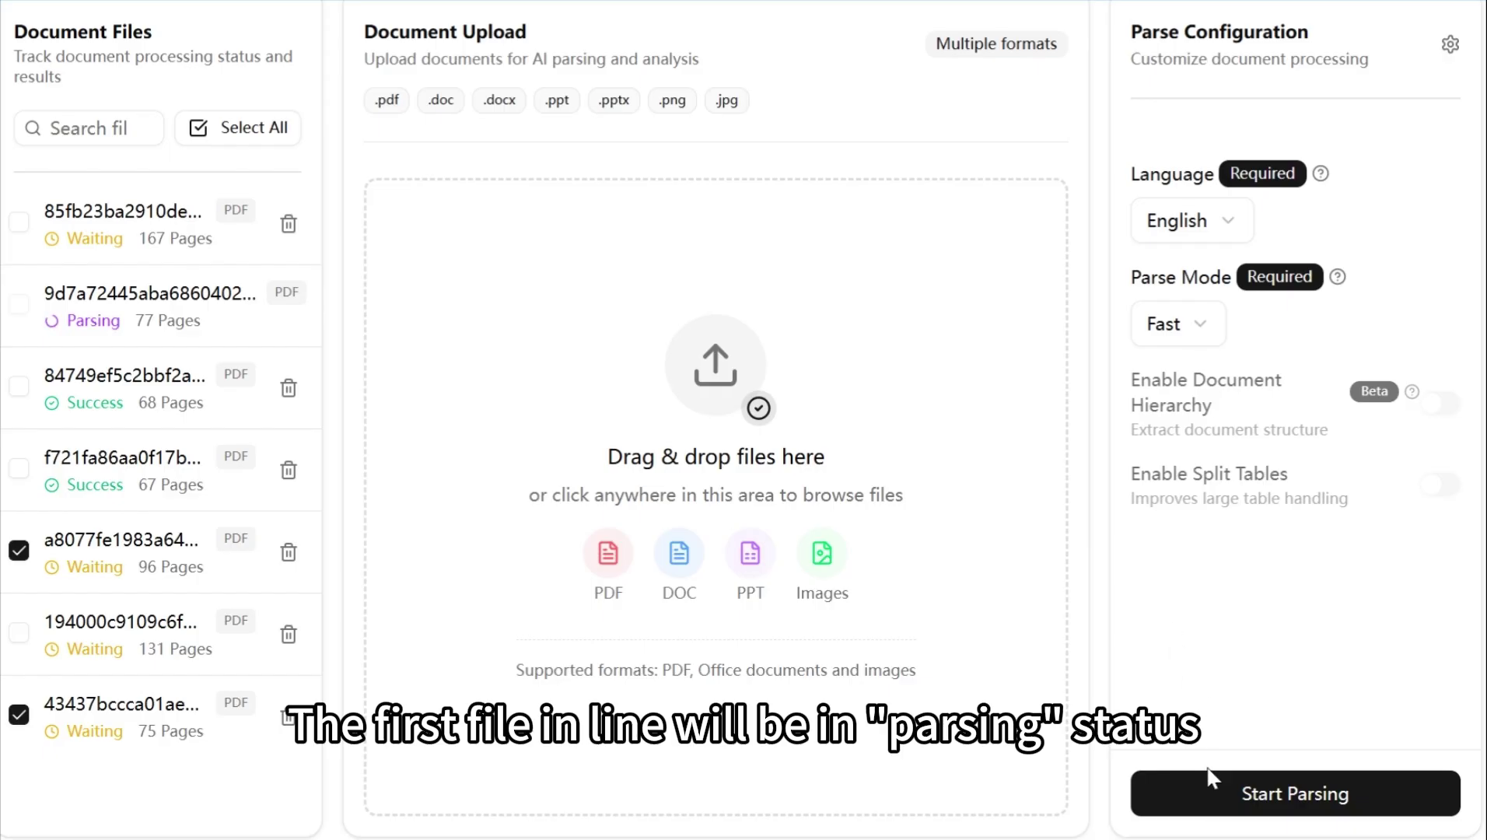
{"action": "left_click", "coordinate": [1205, 804]}
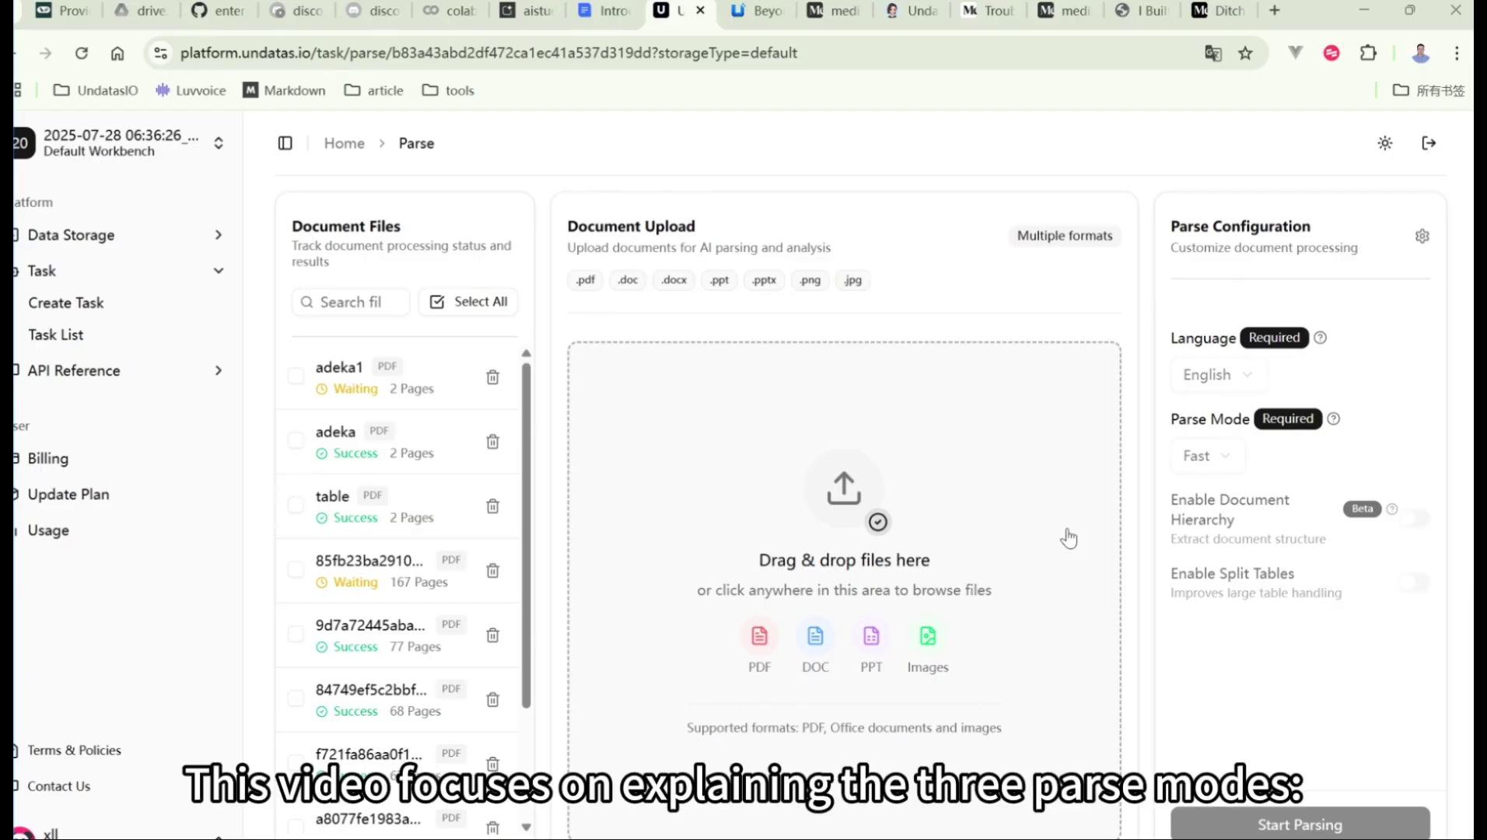
Select the adeka1 PDF and start parsing it in English with the Fast mode.
{"action": "left_click", "coordinate": [295, 376]}
{"action": "left_click", "coordinate": [1235, 467]}
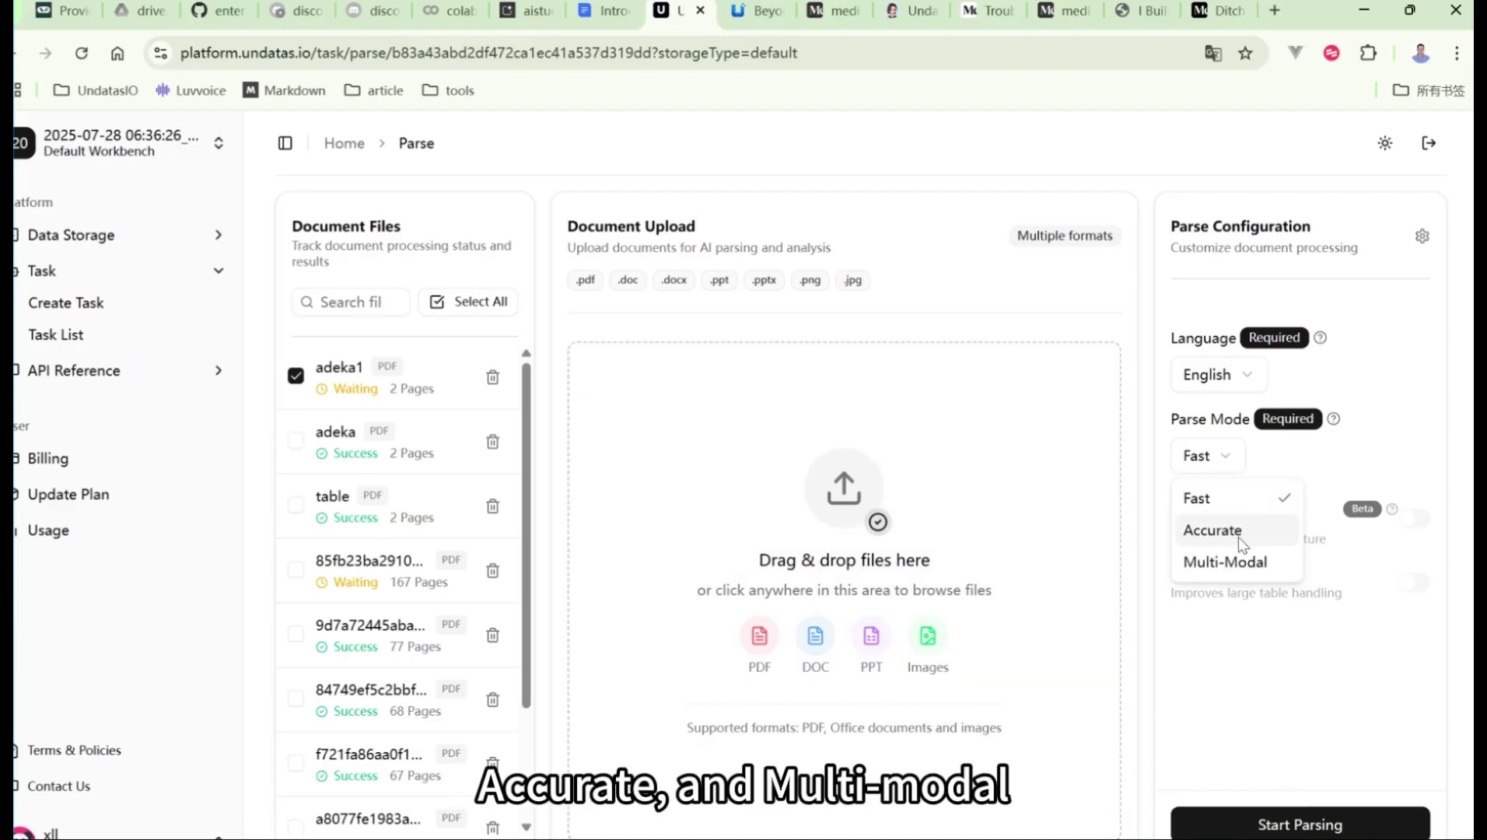
{"action": "left_click", "coordinate": [1231, 497]}
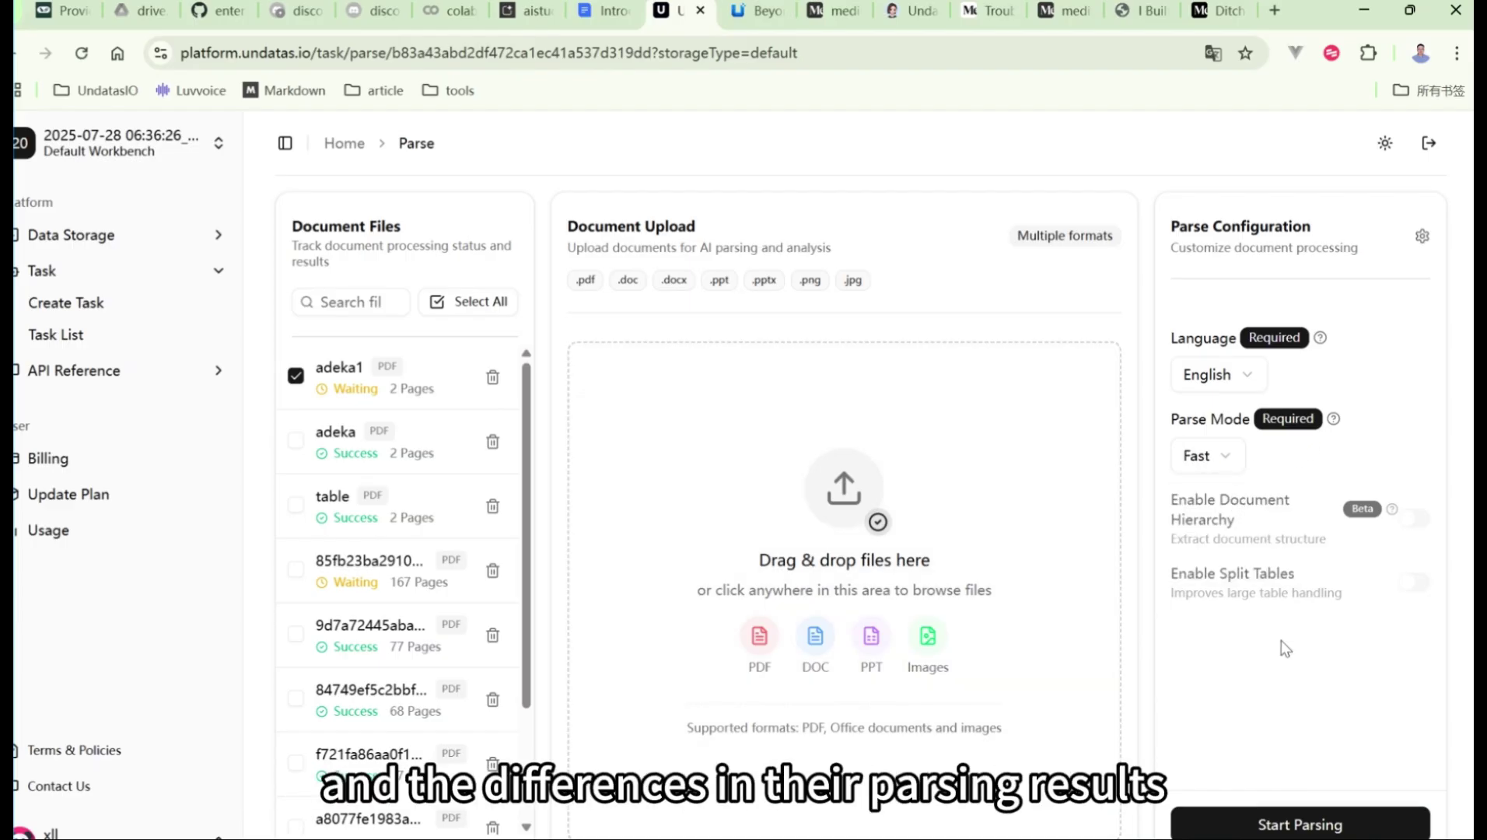
{"action": "left_click", "coordinate": [1295, 823]}
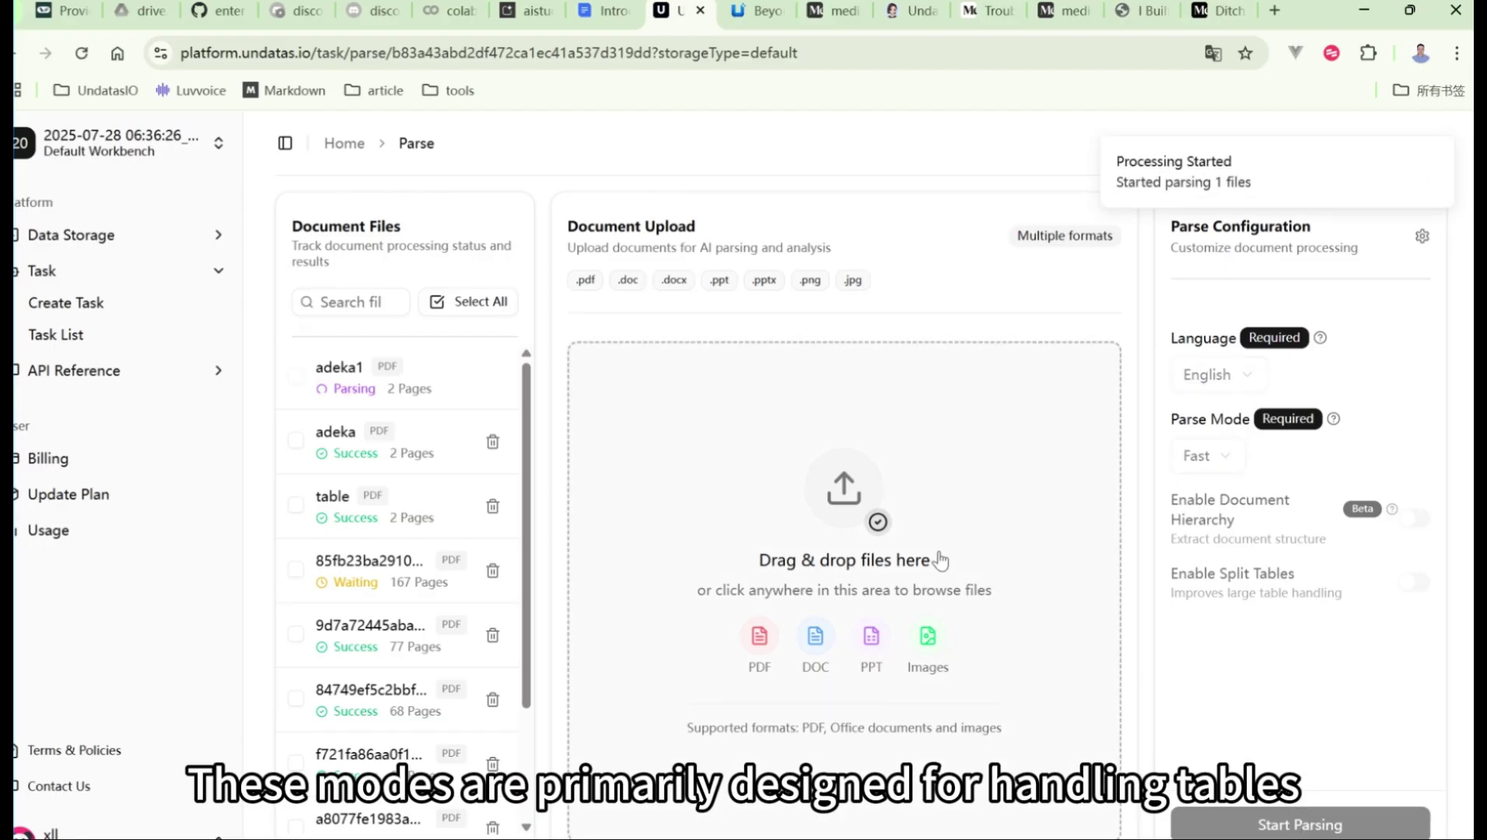
Open the adeka1 result in the enlarged document viewer and compare page 1's parsed tables with the source page.
{"action": "left_click", "coordinate": [348, 372]}
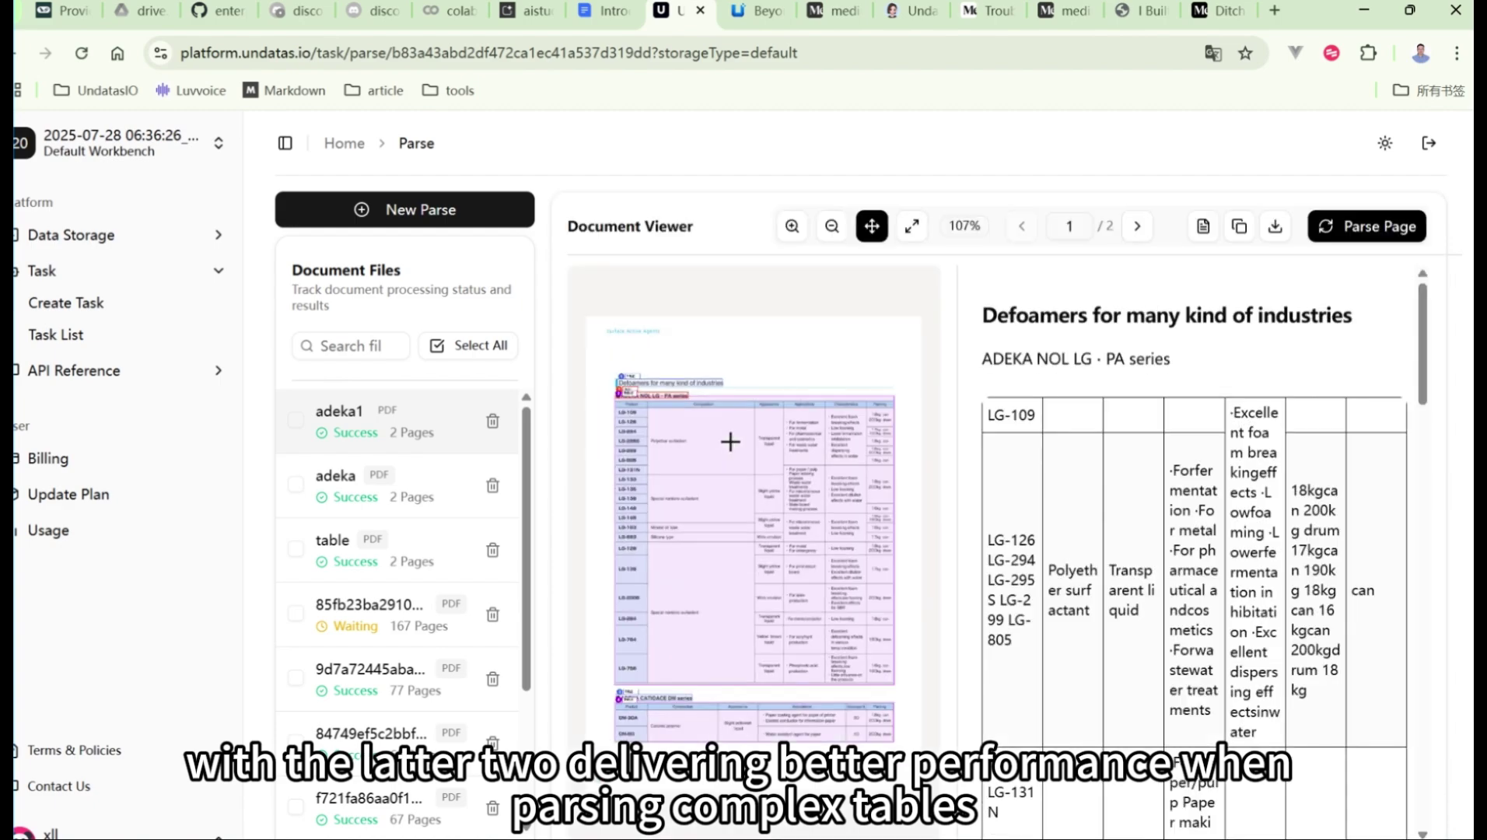
{"action": "left_click", "coordinate": [912, 225]}
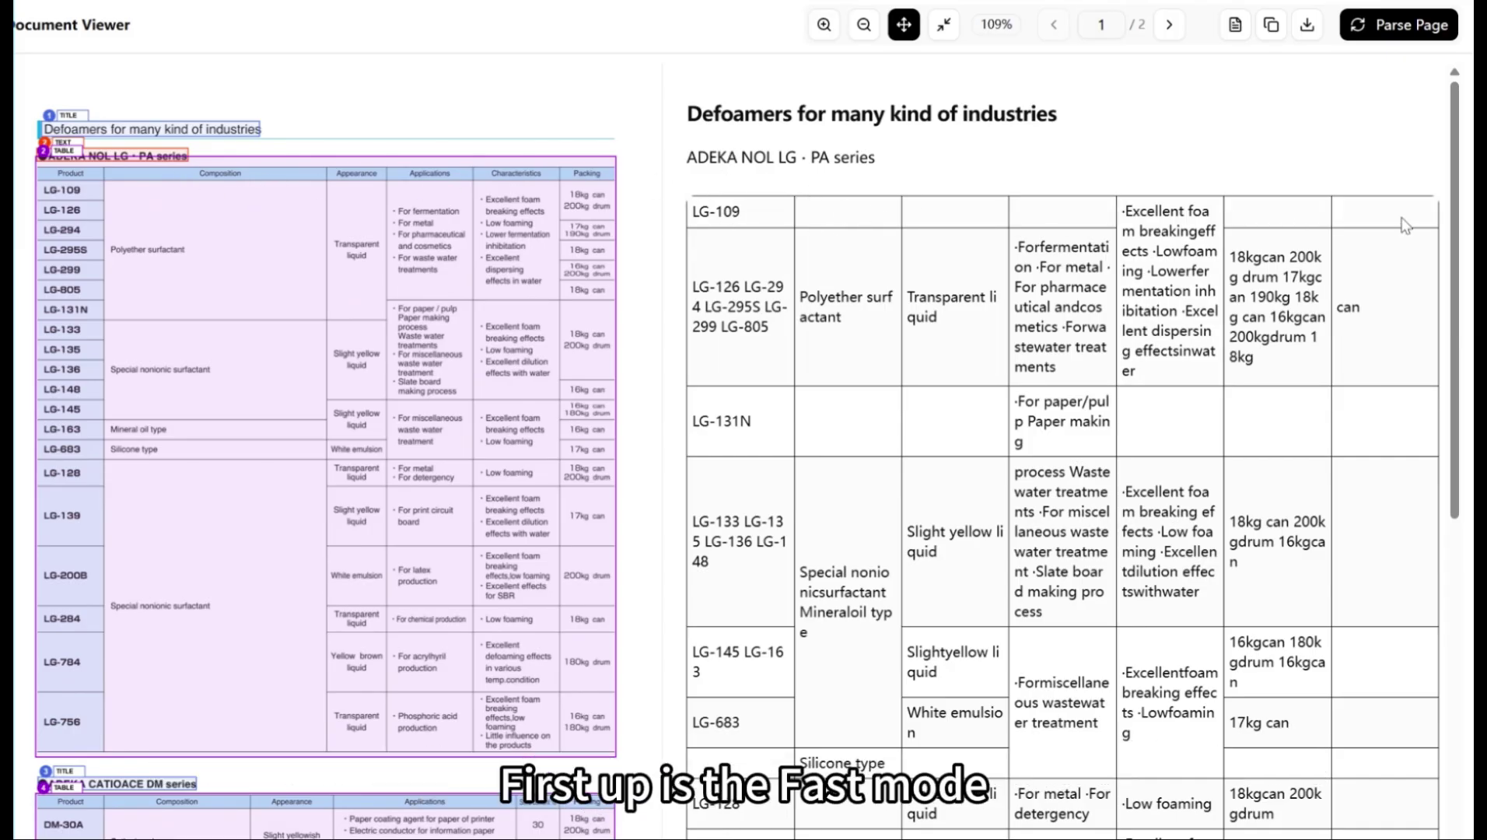
{"action": "scroll", "coordinate": [1042, 458], "scroll_direction": "down", "scroll_amount": 7}
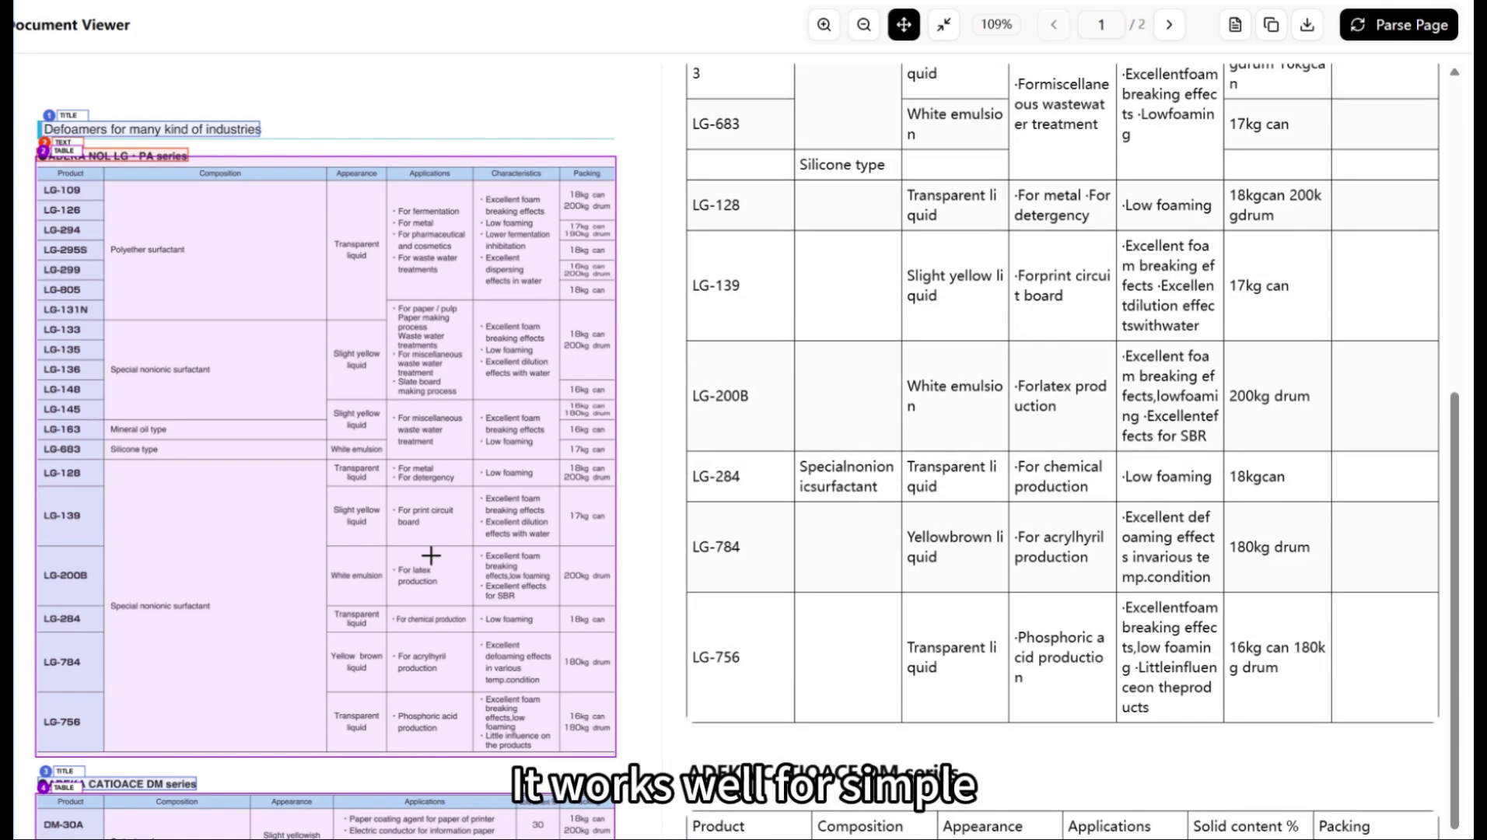
{"action": "scroll", "coordinate": [534, 70], "scroll_direction": "down", "scroll_amount": 3}
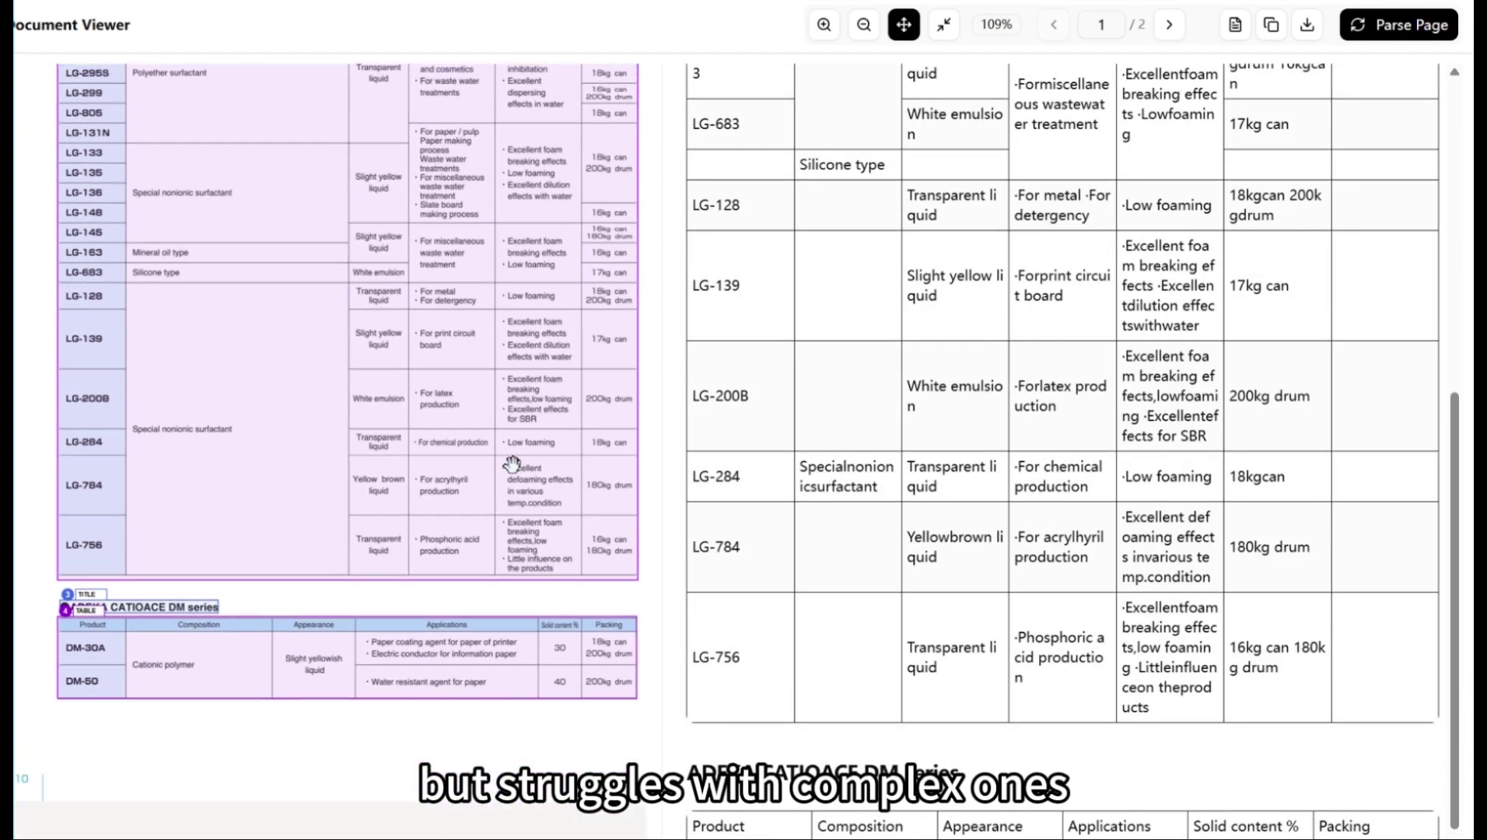
{"action": "left_click_drag", "start_coordinate": [512, 464], "coordinate": [514, 404]}
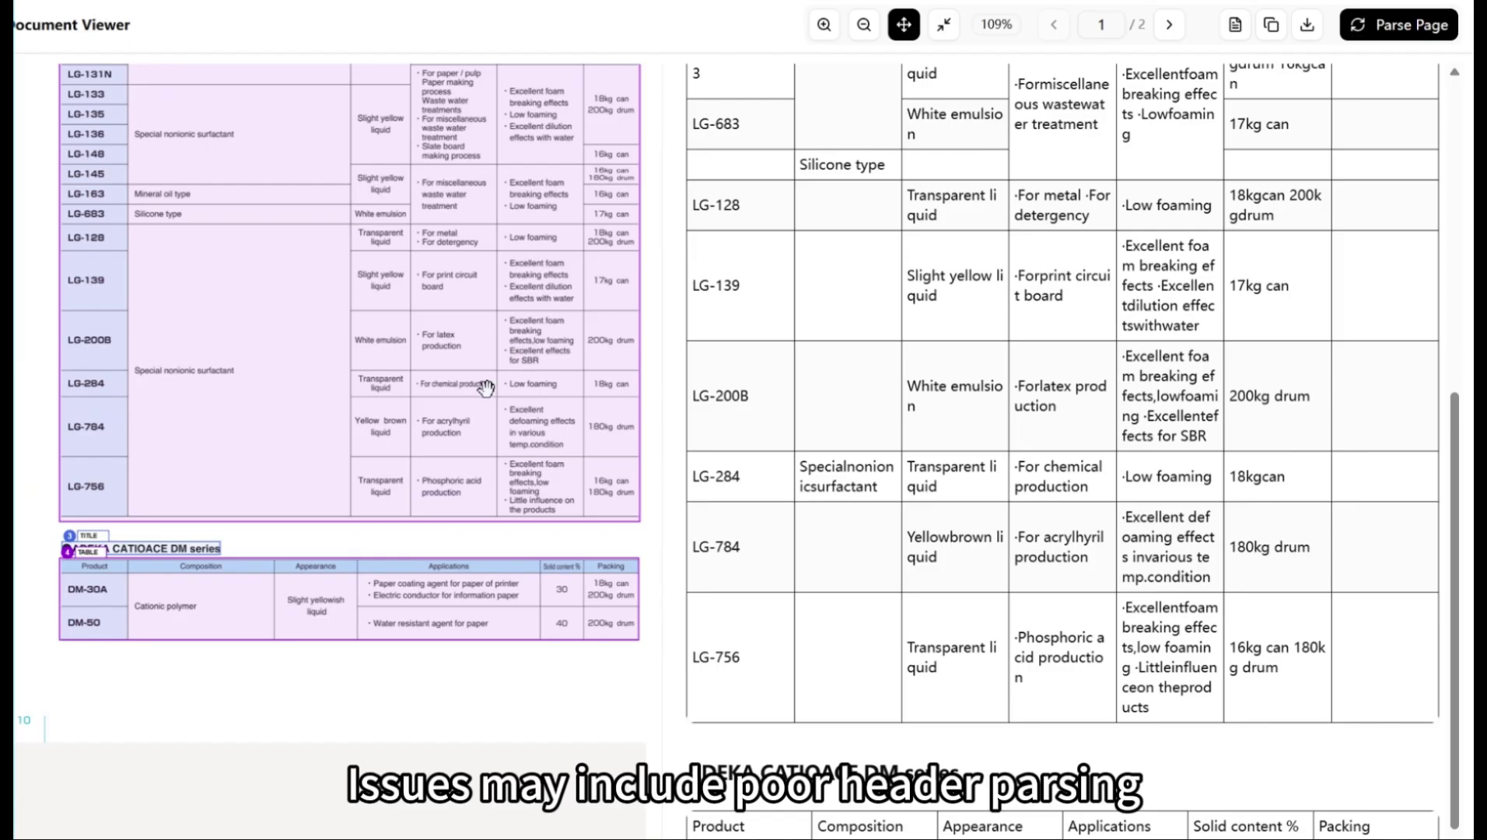
{"action": "scroll", "coordinate": [824, 576], "scroll_direction": "down", "scroll_amount": 1}
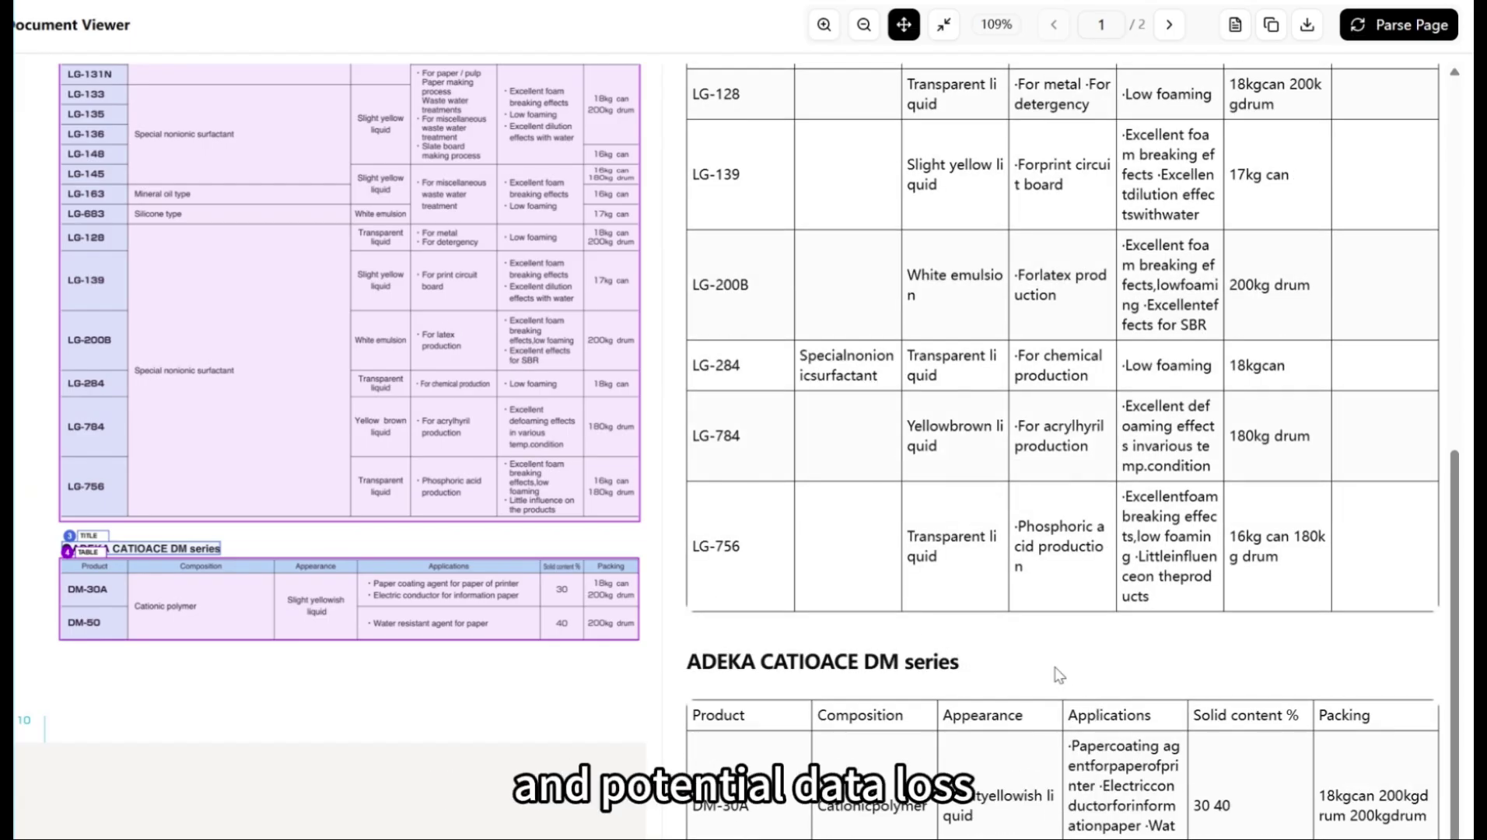
{"action": "scroll", "coordinate": [1086, 747], "scroll_direction": "up", "scroll_amount": 5}
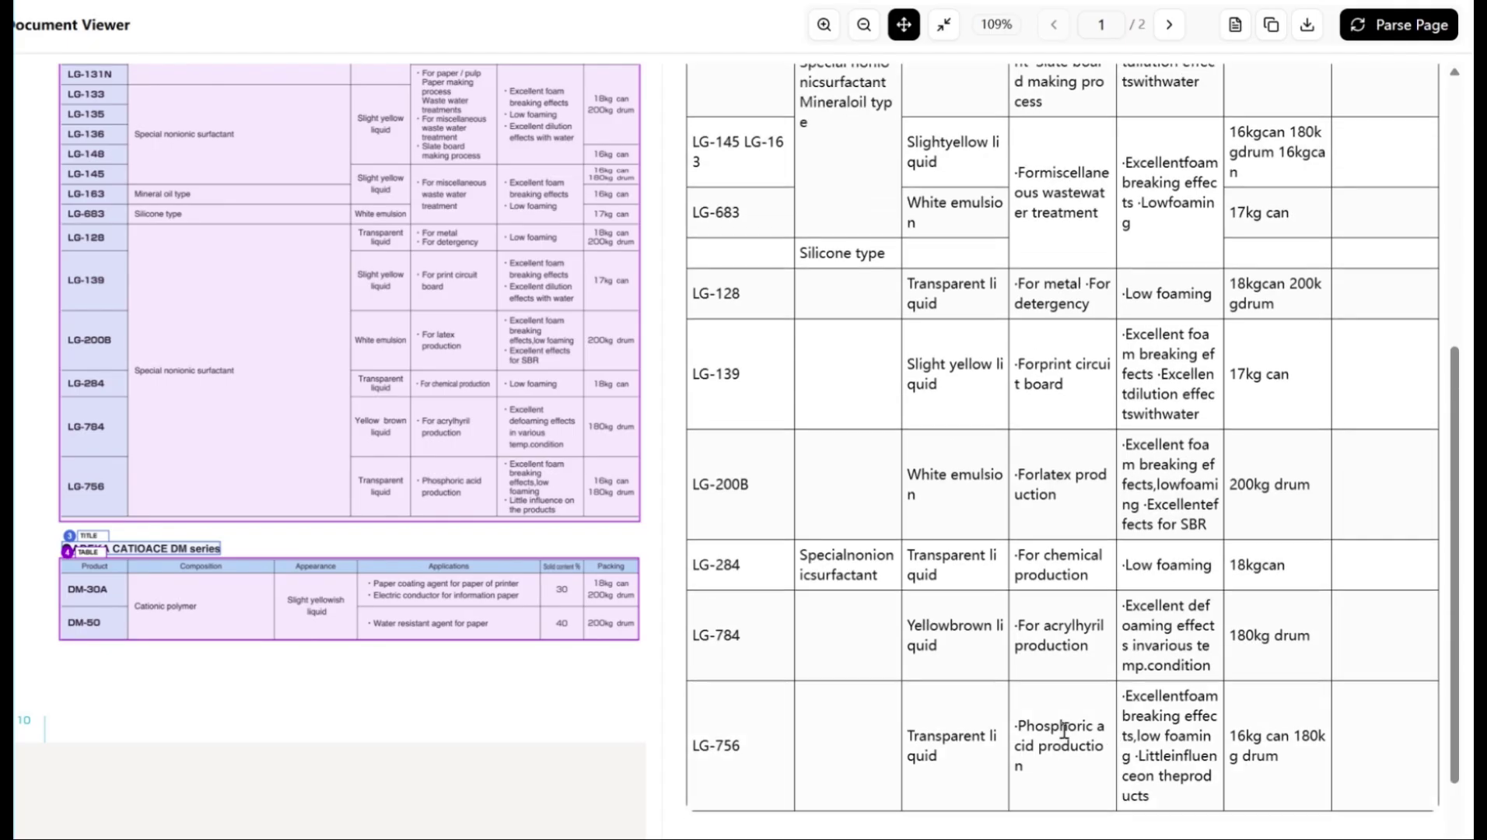
Go to page 2 of the adeka1 result and compare its parsed surfactant tables with the source.
{"action": "left_click", "coordinate": [1168, 24]}
{"action": "scroll", "coordinate": [856, 332], "scroll_direction": "up", "scroll_amount": 4}
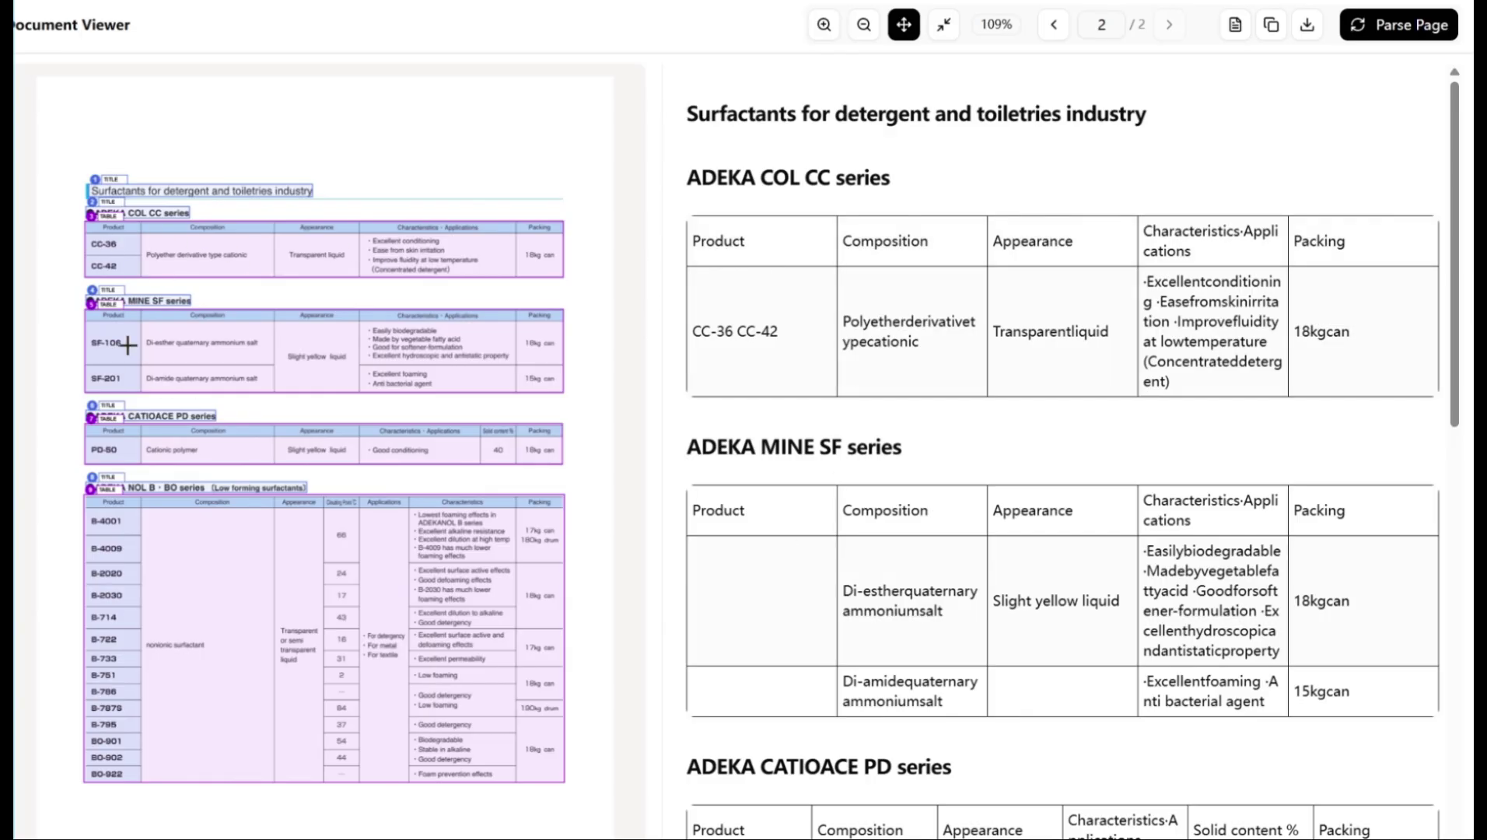
{"action": "scroll", "coordinate": [948, 625], "scroll_direction": "down", "scroll_amount": 15}
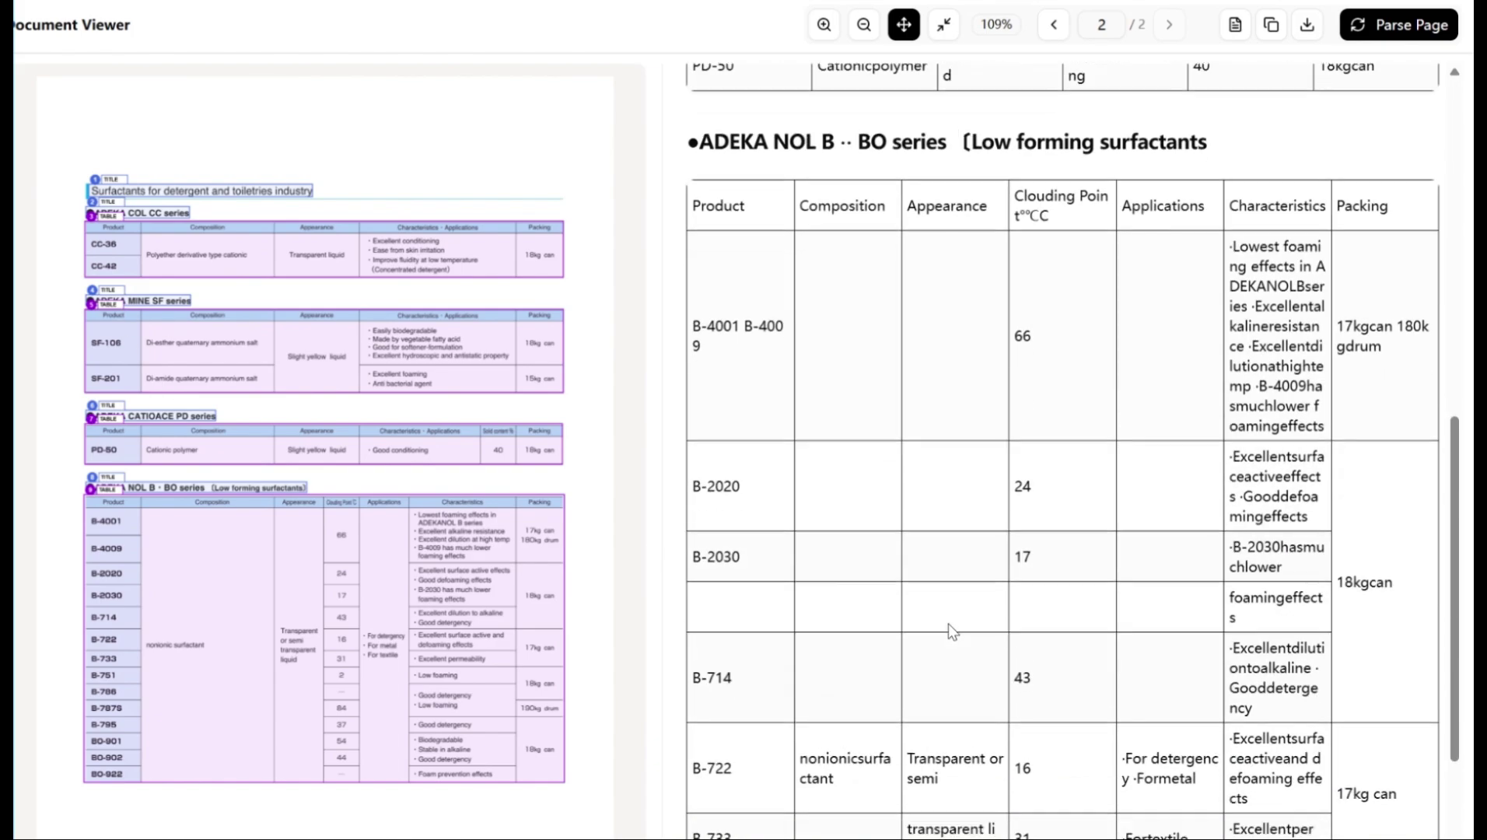
{"action": "scroll", "coordinate": [770, 574], "scroll_direction": "up", "scroll_amount": 5}
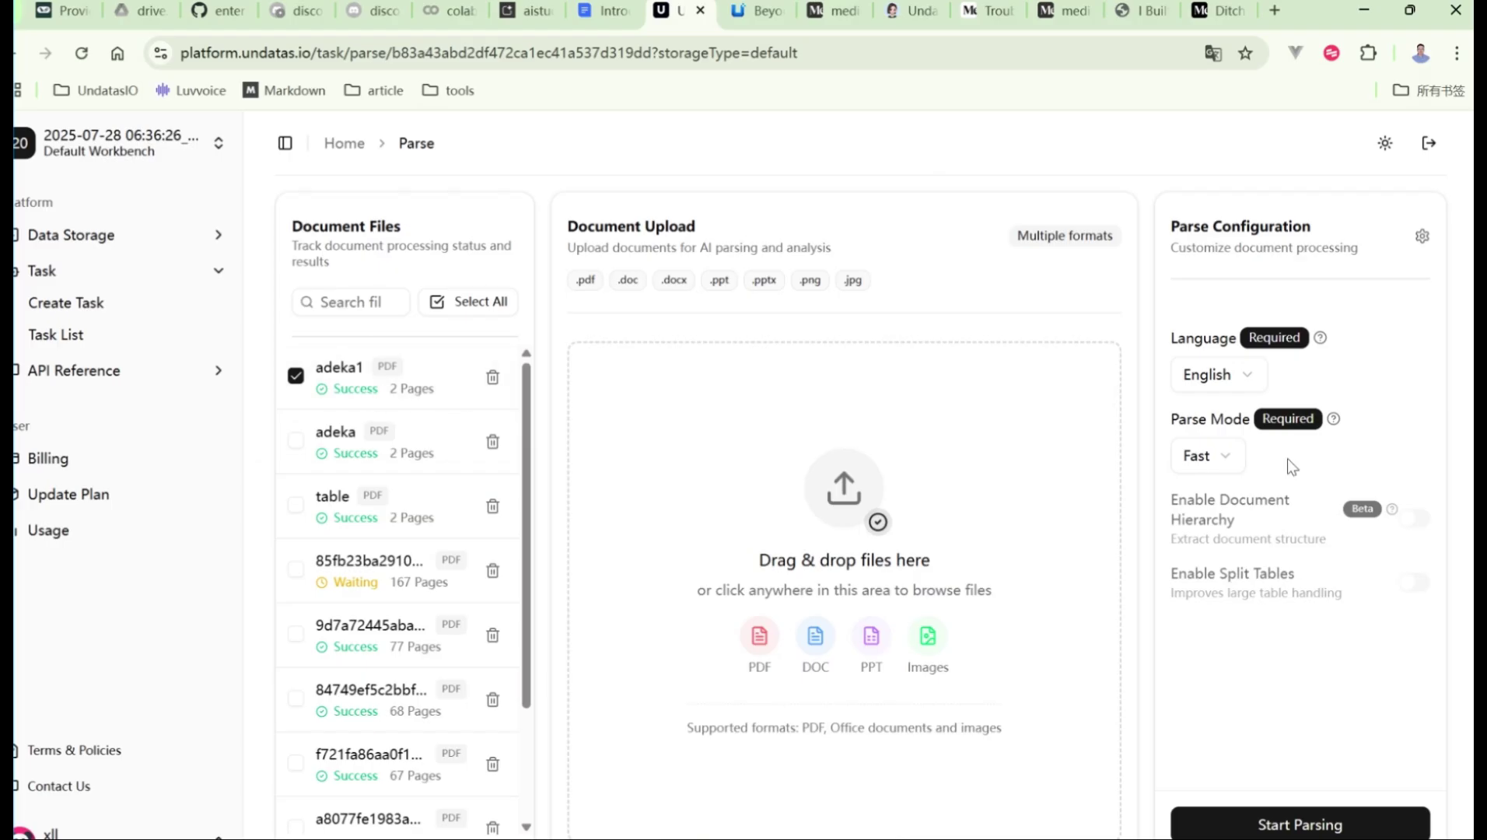
Set the parse mode to Accurate and parse the adeka1 PDF again.
{"action": "left_click", "coordinate": [1197, 458]}
{"action": "left_click", "coordinate": [1227, 526]}
{"action": "left_click", "coordinate": [1294, 824]}
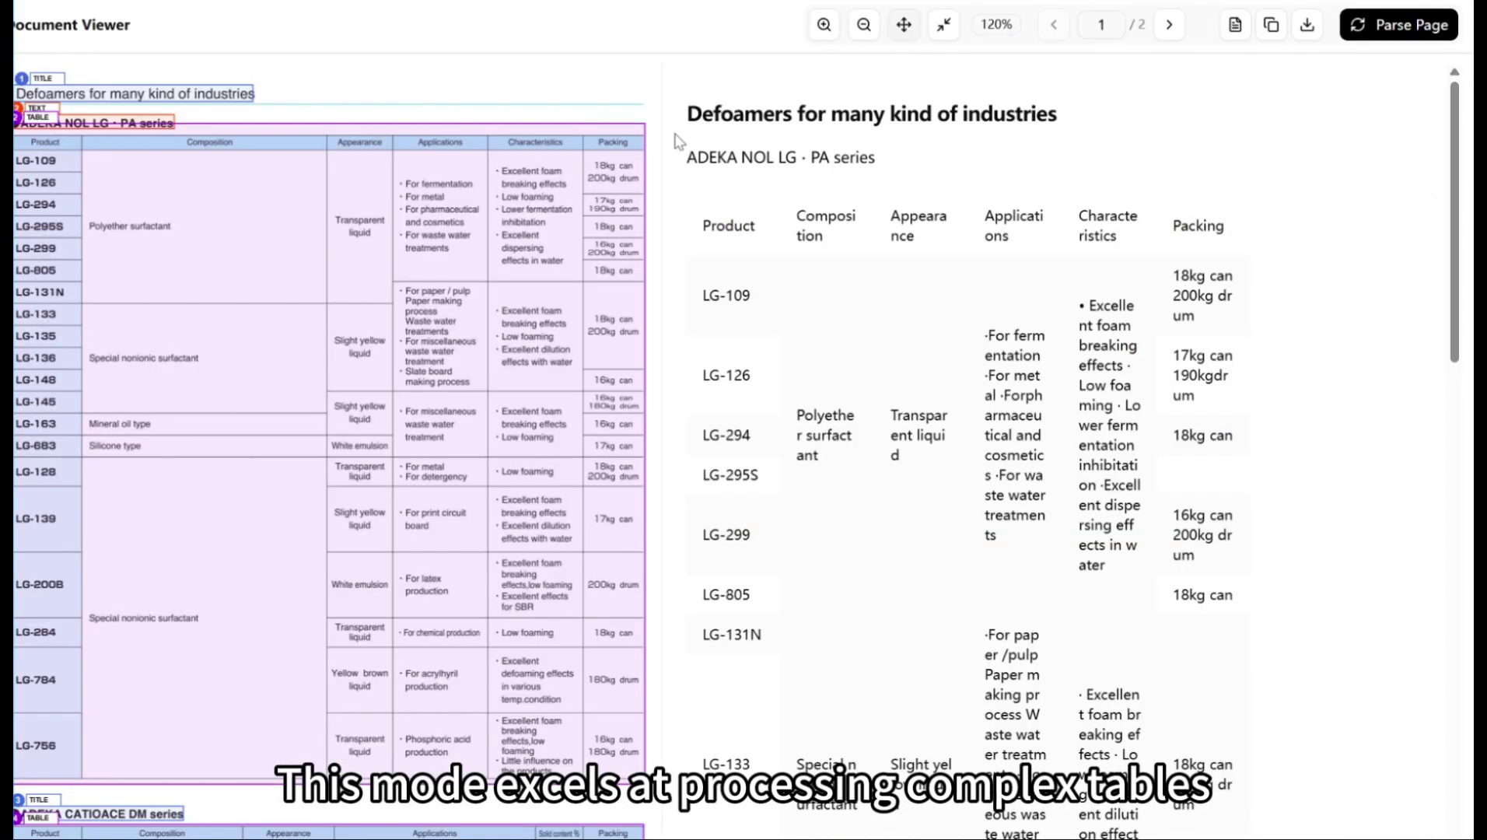
Examine the headers, merged cells and data completeness of the Accurate-mode tables on page 1 against the source page.
{"action": "left_click", "coordinate": [470, 146]}
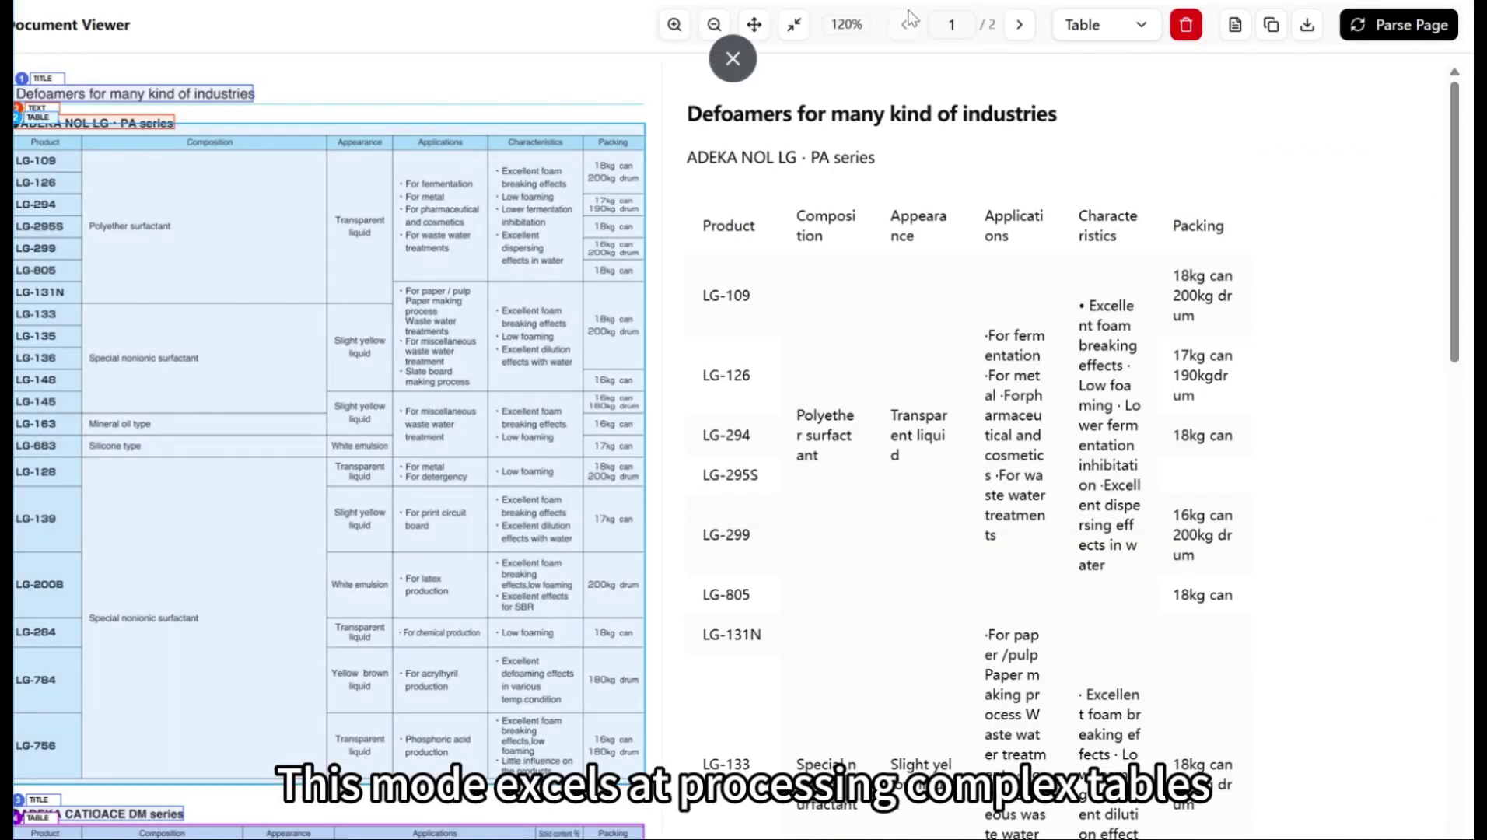
{"action": "left_click", "coordinate": [754, 24]}
{"action": "left_click_drag", "start_coordinate": [420, 194], "coordinate": [436, 300]}
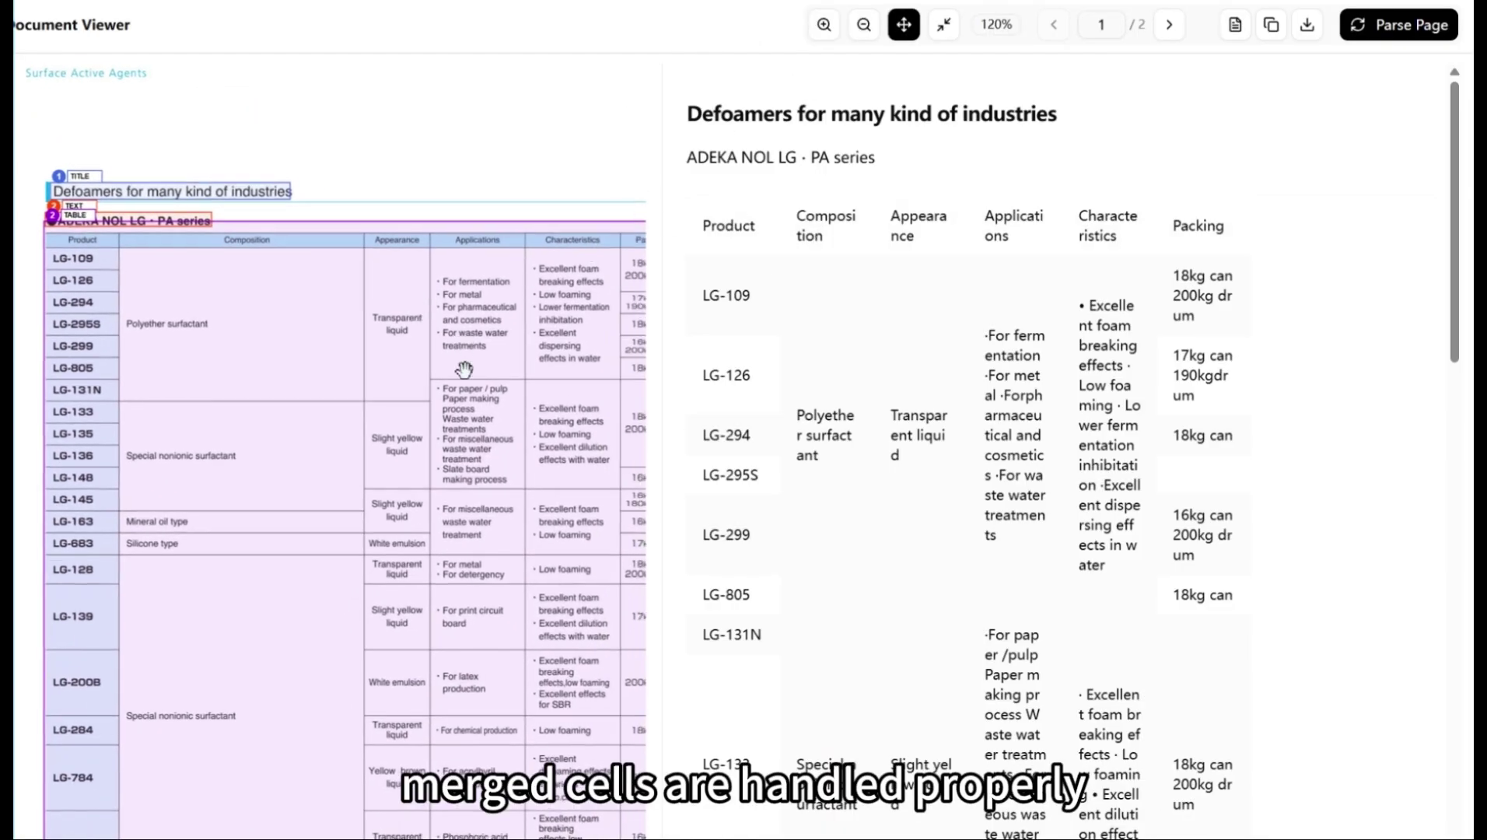
{"action": "left_click_drag", "start_coordinate": [440, 483], "coordinate": [858, 562]}
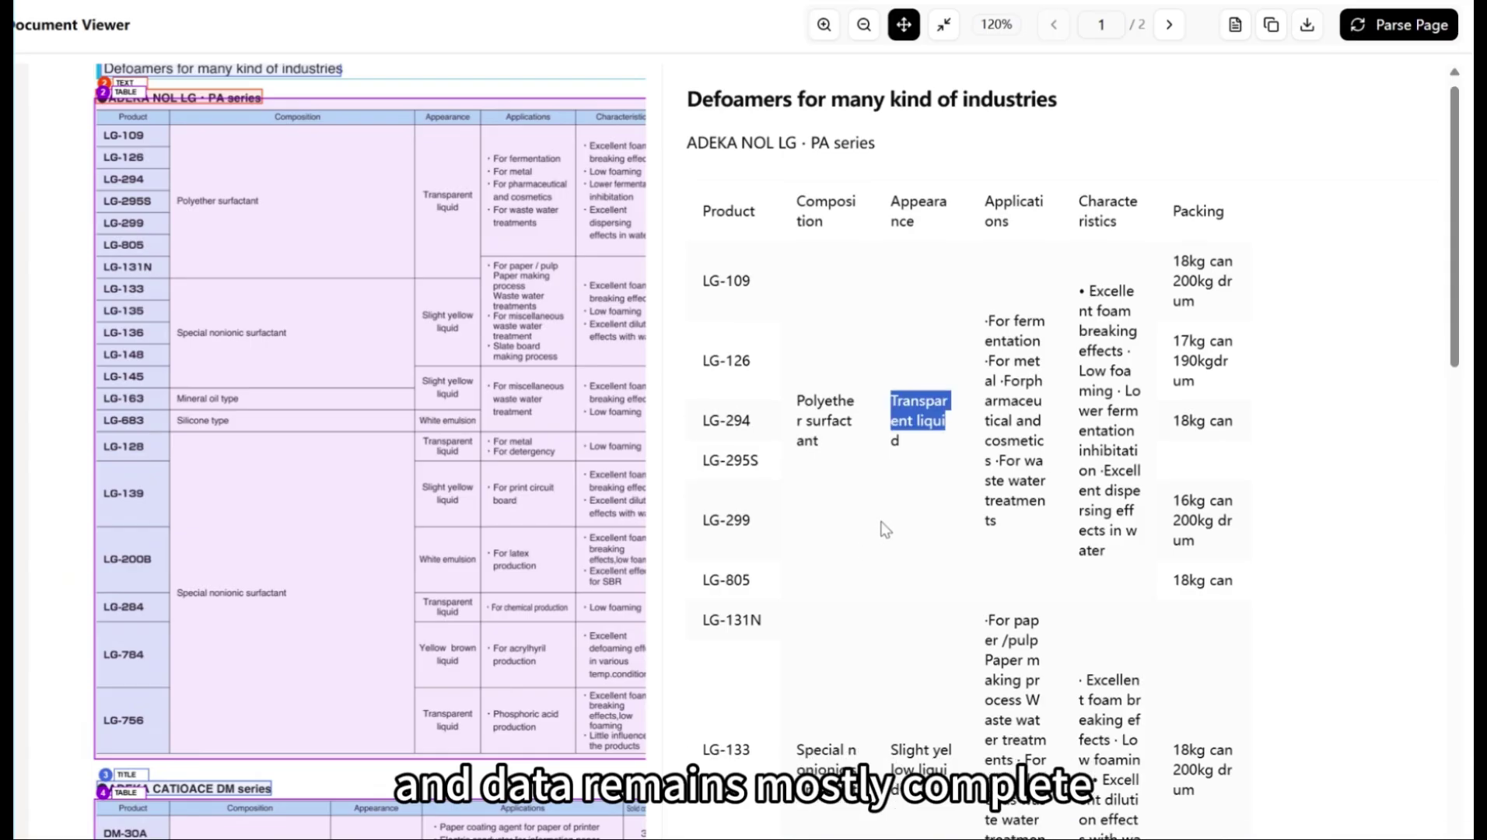
{"action": "scroll", "coordinate": [840, 573], "scroll_direction": "down", "scroll_amount": 8}
{"action": "scroll", "coordinate": [766, 616], "scroll_direction": "down", "scroll_amount": 10}
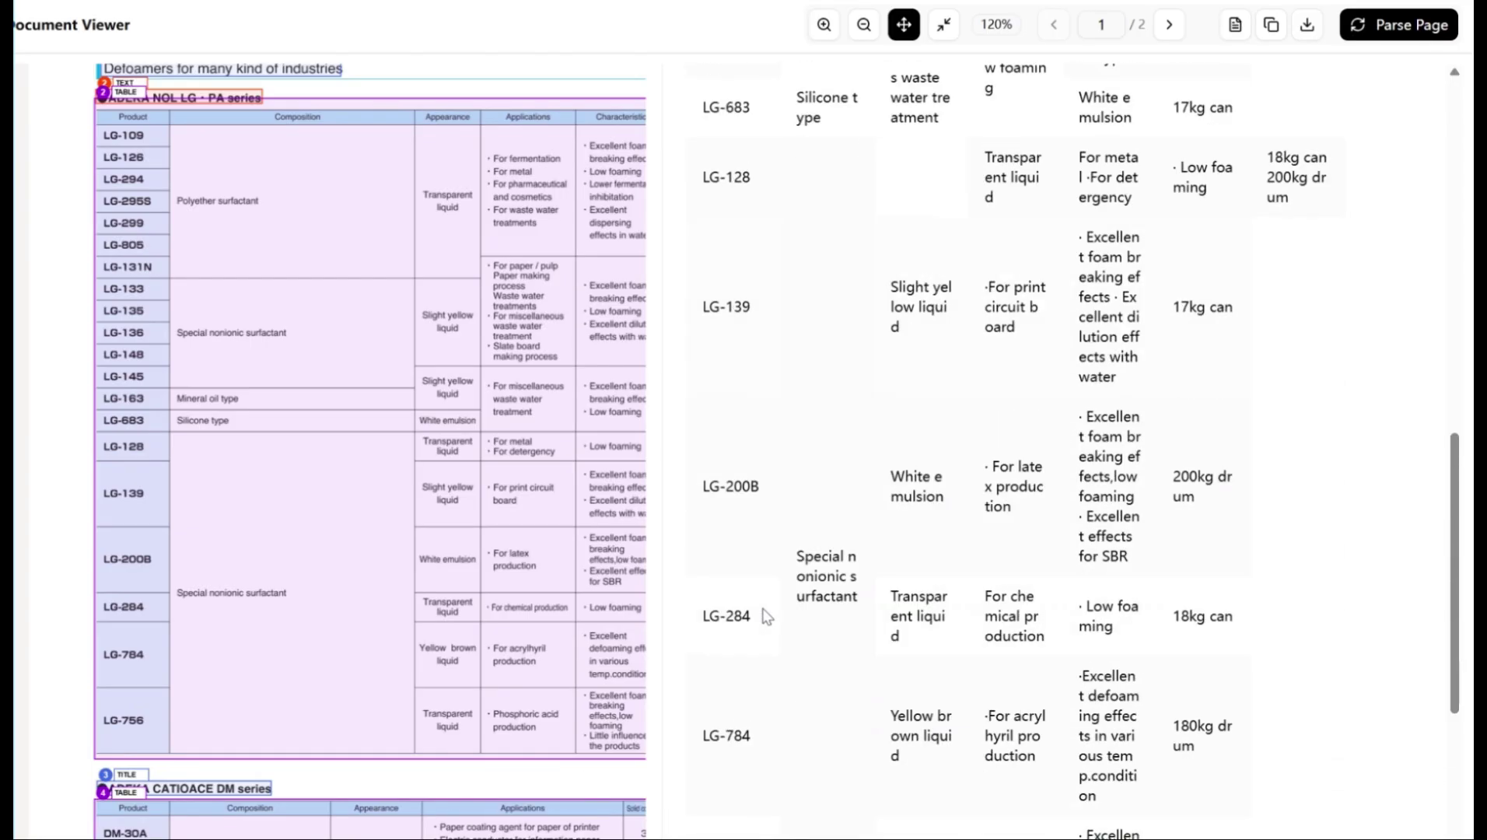
{"action": "scroll", "coordinate": [760, 613], "scroll_direction": "up", "scroll_amount": 8}
{"action": "scroll", "coordinate": [894, 612], "scroll_direction": "up", "scroll_amount": 5}
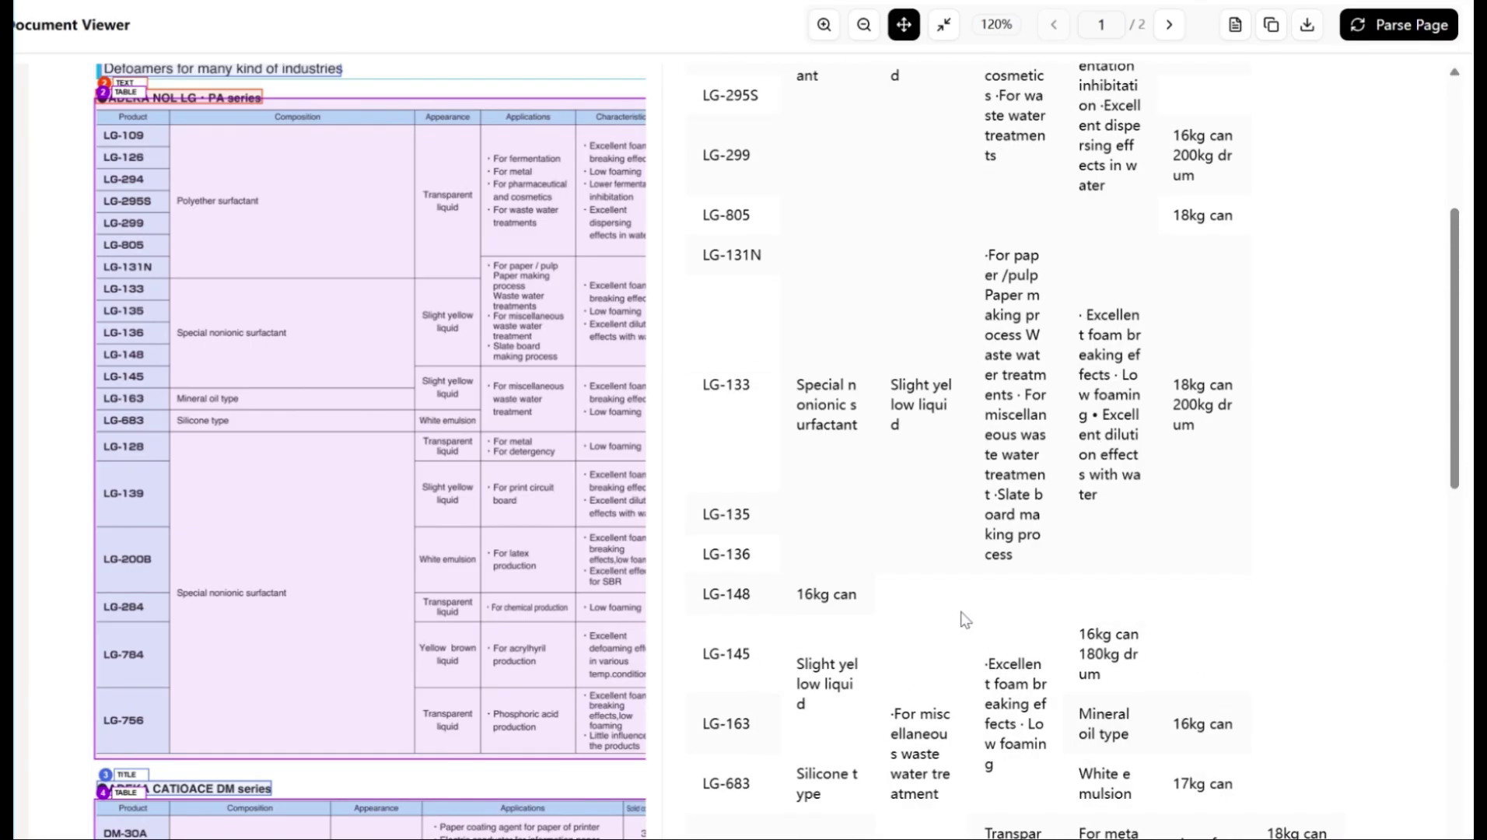
{"action": "scroll", "coordinate": [774, 615], "scroll_direction": "down", "scroll_amount": 5}
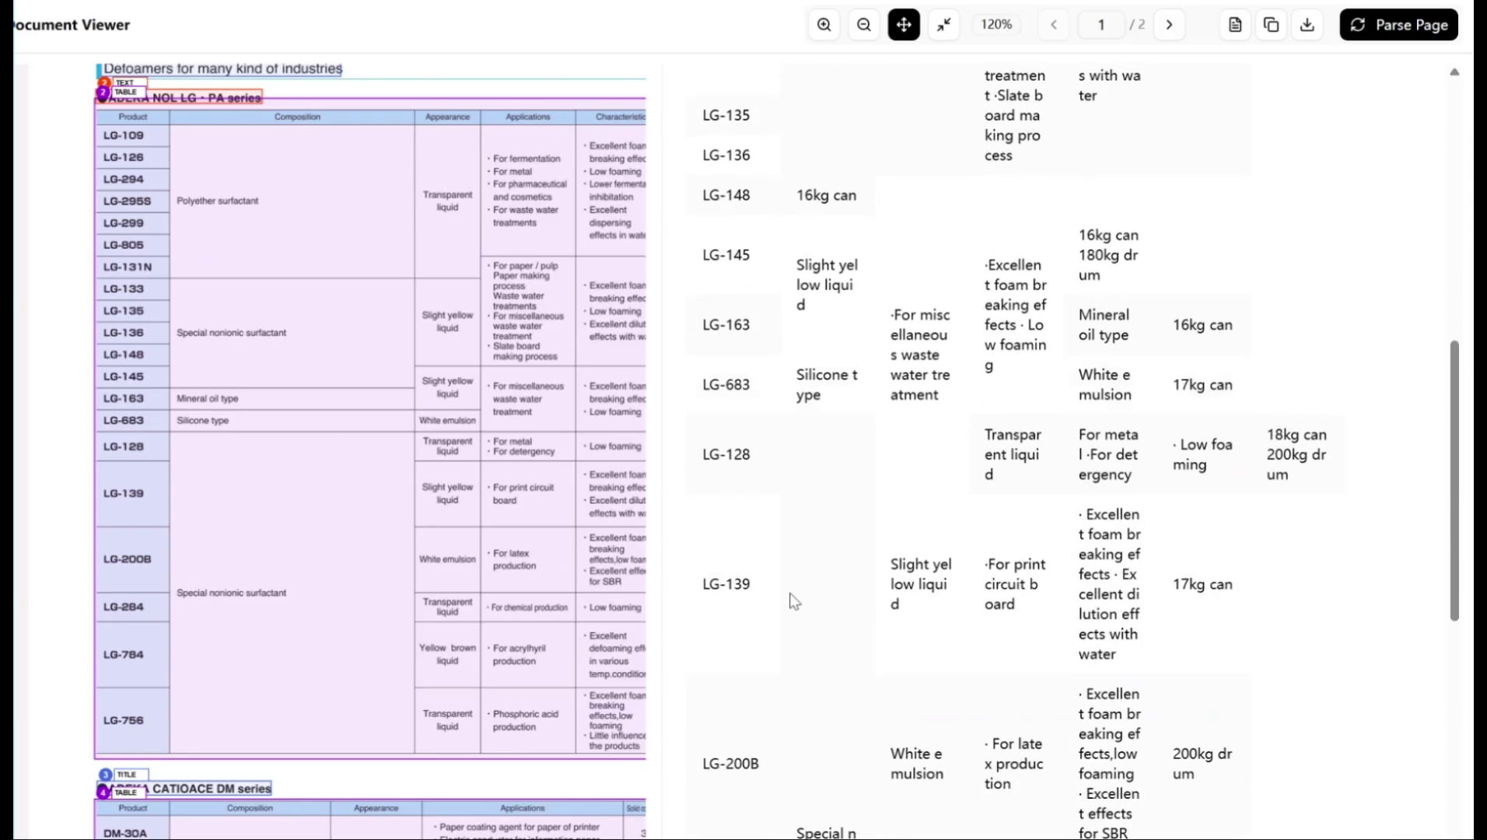
{"action": "scroll", "coordinate": [382, 452], "scroll_direction": "down", "scroll_amount": 4}
{"action": "scroll", "coordinate": [936, 705], "scroll_direction": "down", "scroll_amount": 8}
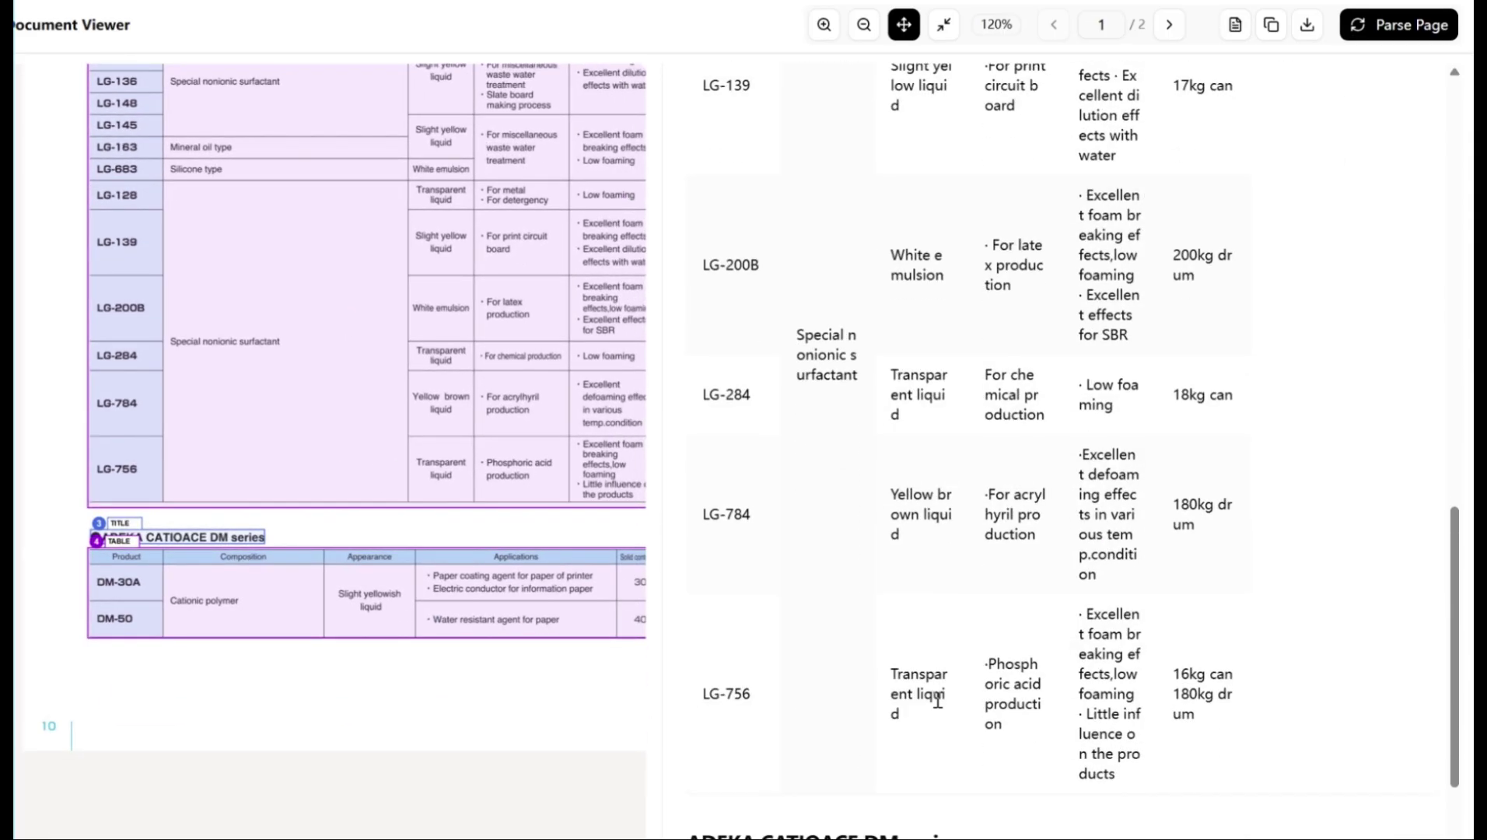
{"action": "scroll", "coordinate": [516, 549], "scroll_direction": "up", "scroll_amount": 2}
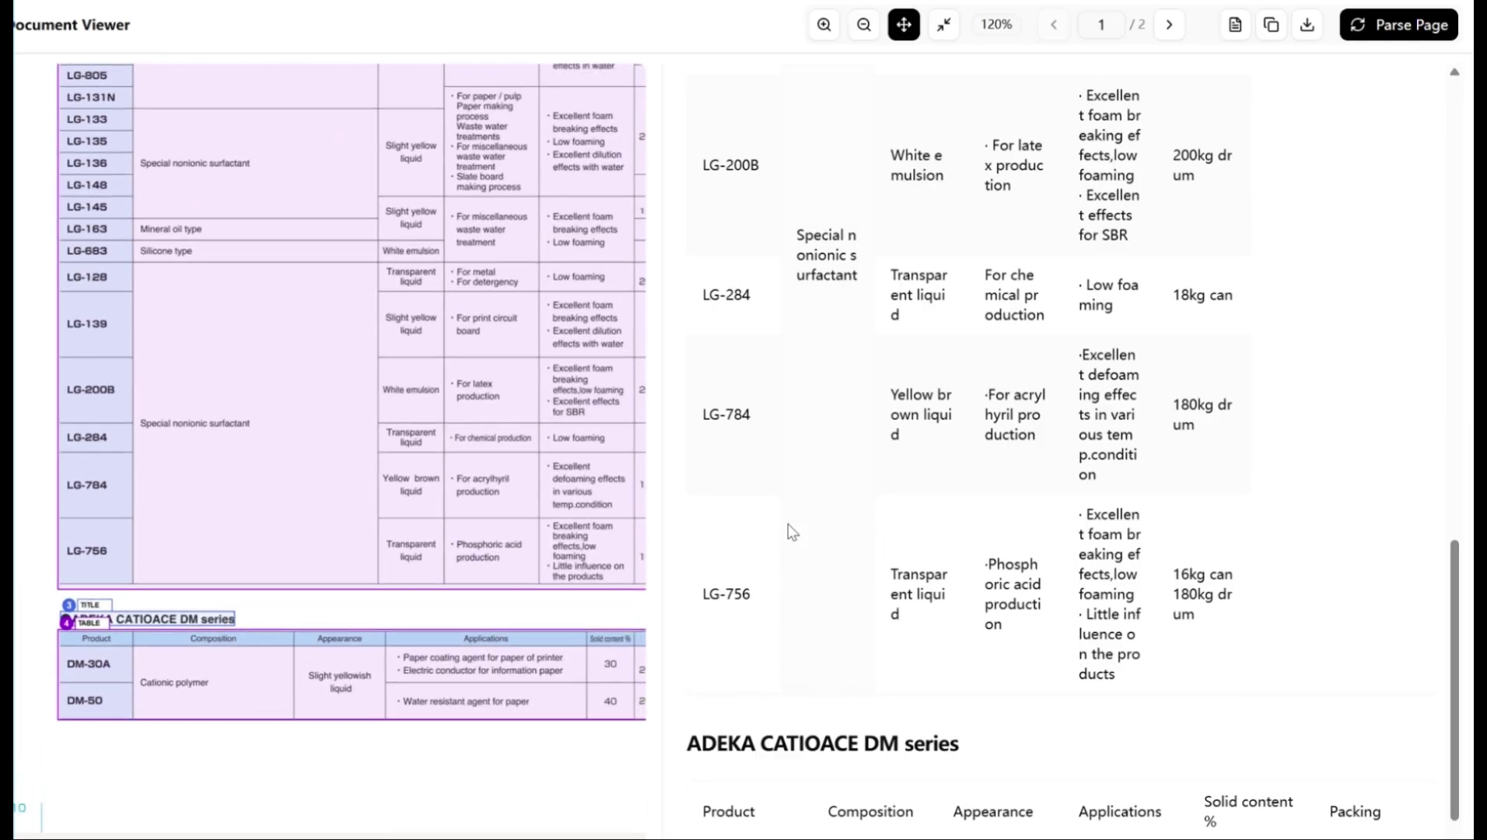
{"action": "scroll", "coordinate": [791, 531], "scroll_direction": "up", "scroll_amount": 10}
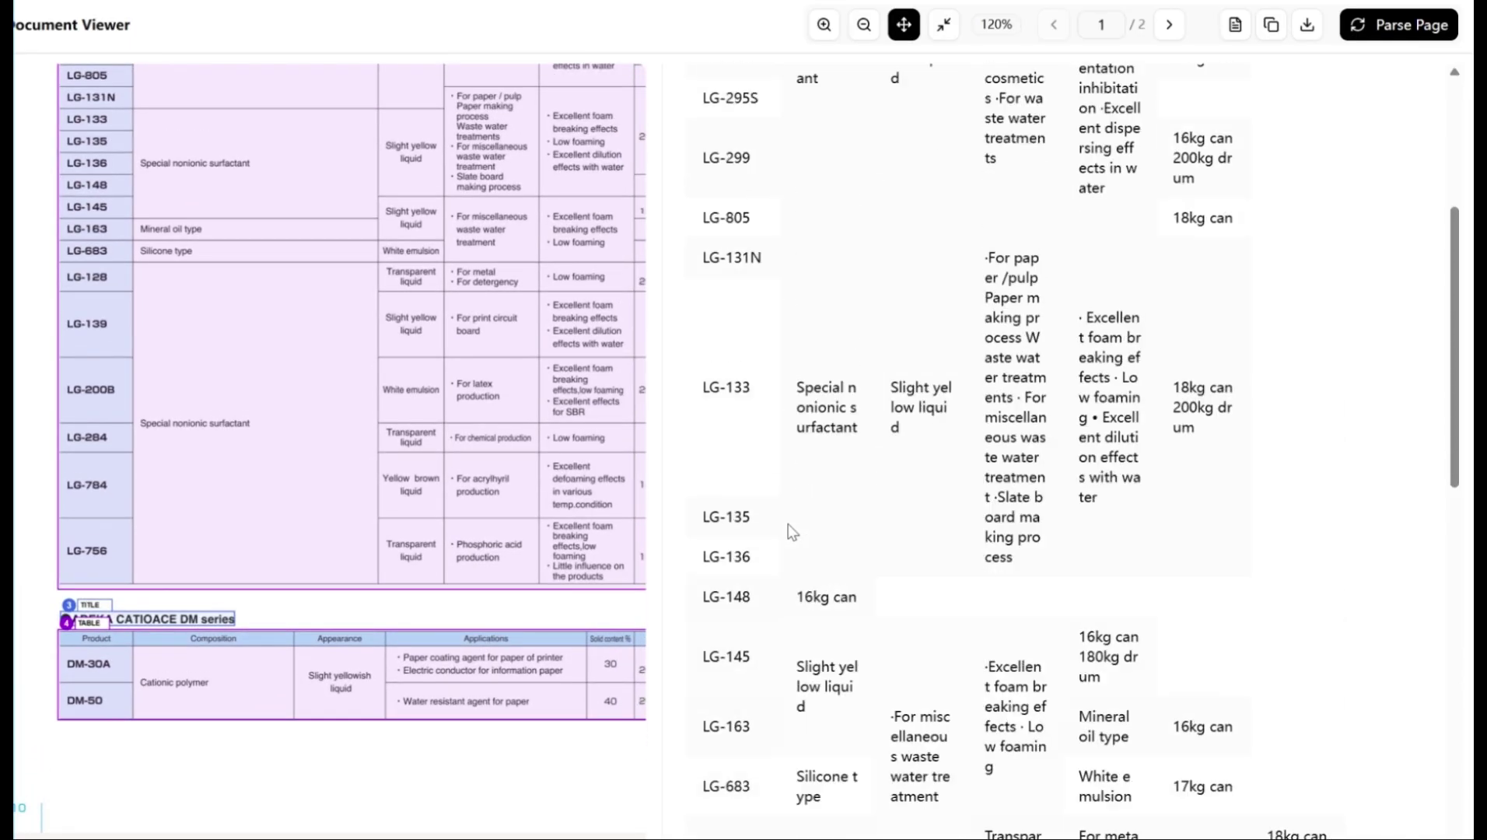
{"action": "scroll", "coordinate": [792, 531], "scroll_direction": "up", "scroll_amount": 3}
{"action": "scroll", "coordinate": [561, 489], "scroll_direction": "up", "scroll_amount": 3}
Enlarge the source table to 159% around its Applications, Characteristics and Packing columns and check the parsed rows against them.
{"action": "scroll", "coordinate": [562, 489], "scroll_direction": "right", "scroll_amount": 2}
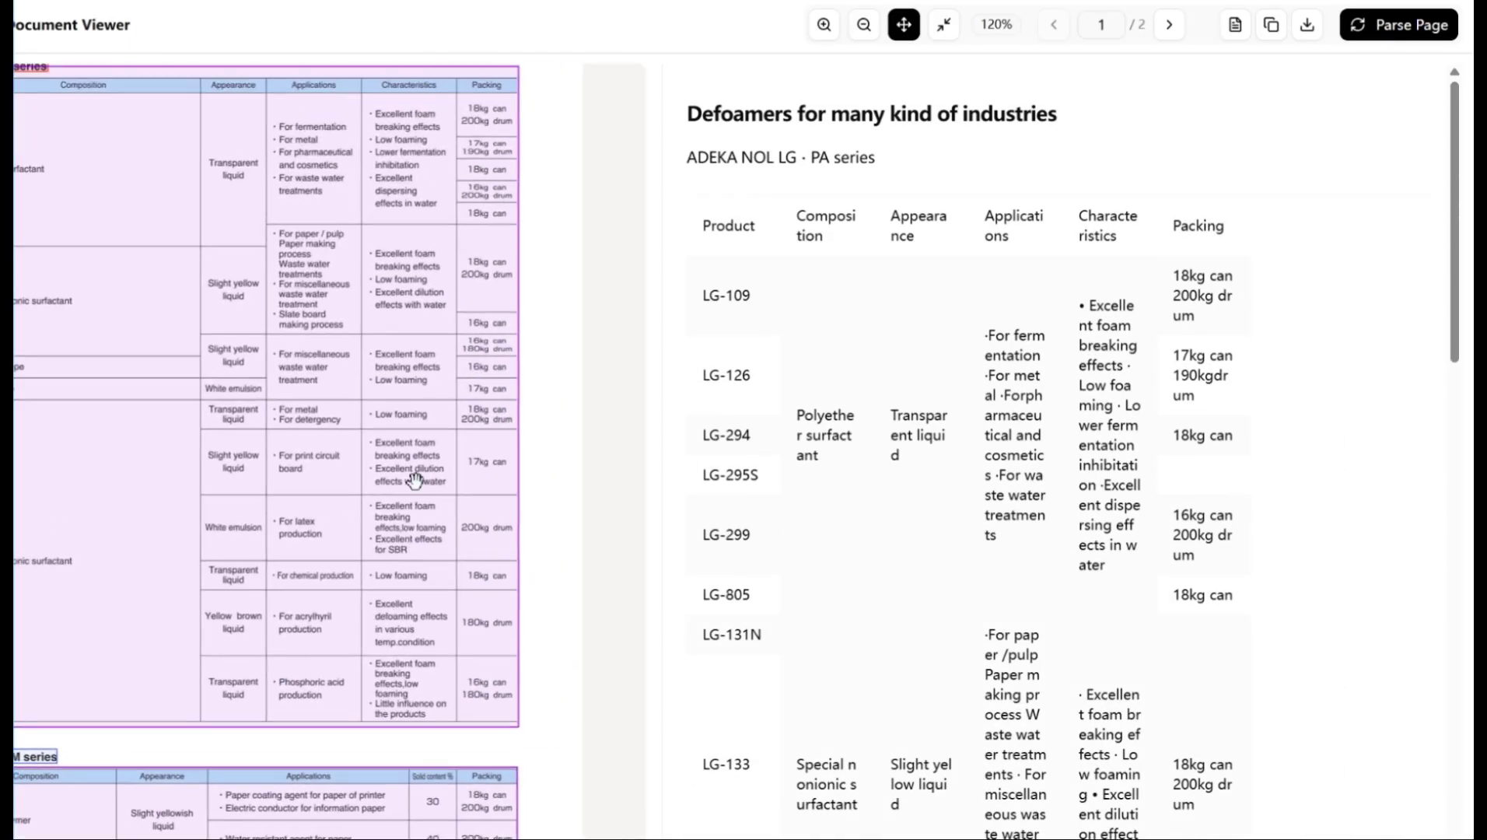
{"action": "scroll", "coordinate": [481, 338], "scroll_direction": "up", "scroll_amount": 3}
{"action": "left_click_drag", "start_coordinate": [481, 339], "coordinate": [523, 422]}
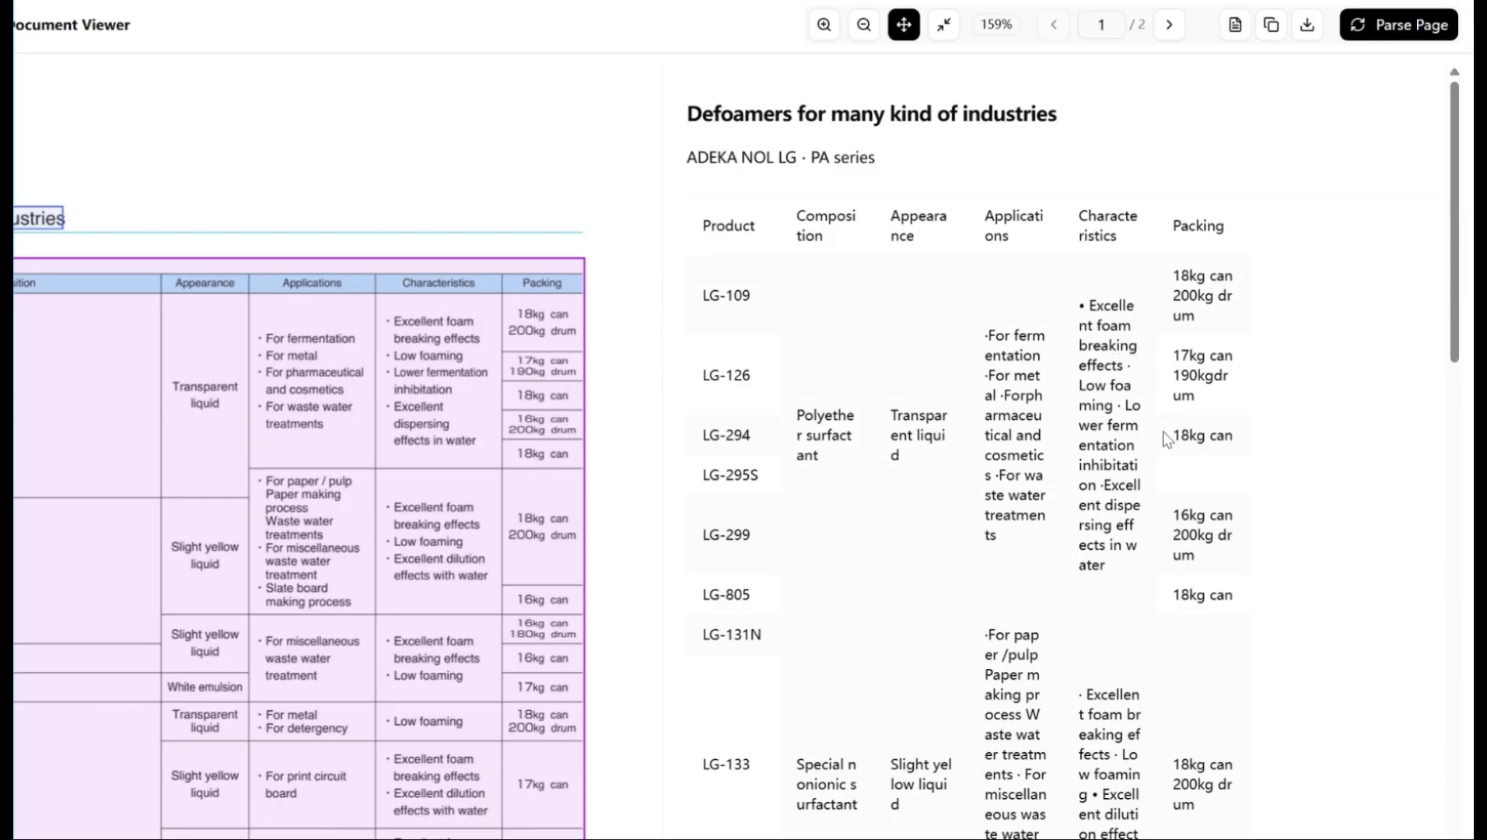
{"action": "scroll", "coordinate": [1167, 439], "scroll_direction": "down", "scroll_amount": 4}
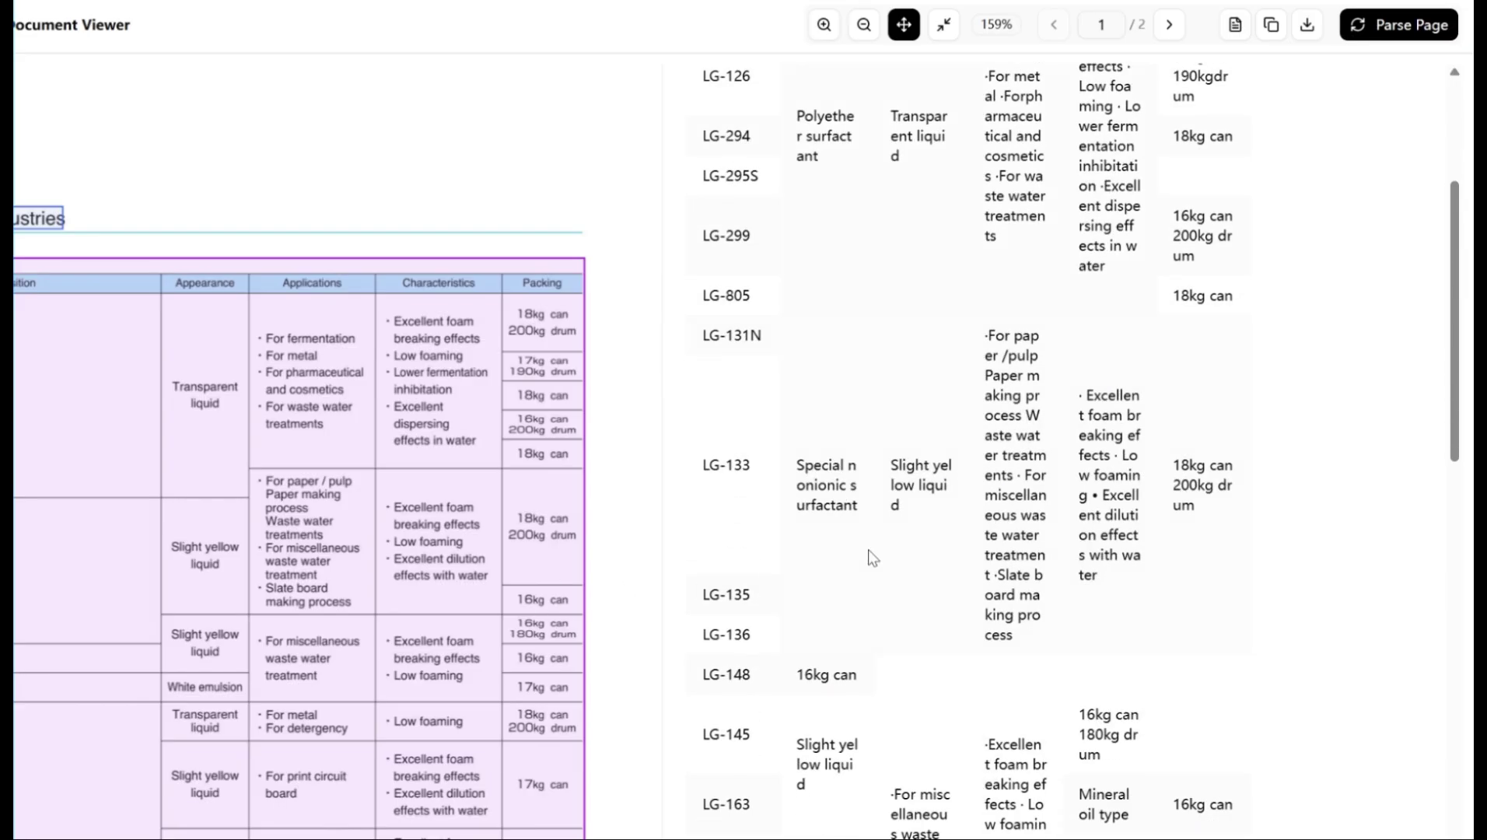
{"action": "scroll", "coordinate": [867, 550], "scroll_direction": "down", "scroll_amount": 5}
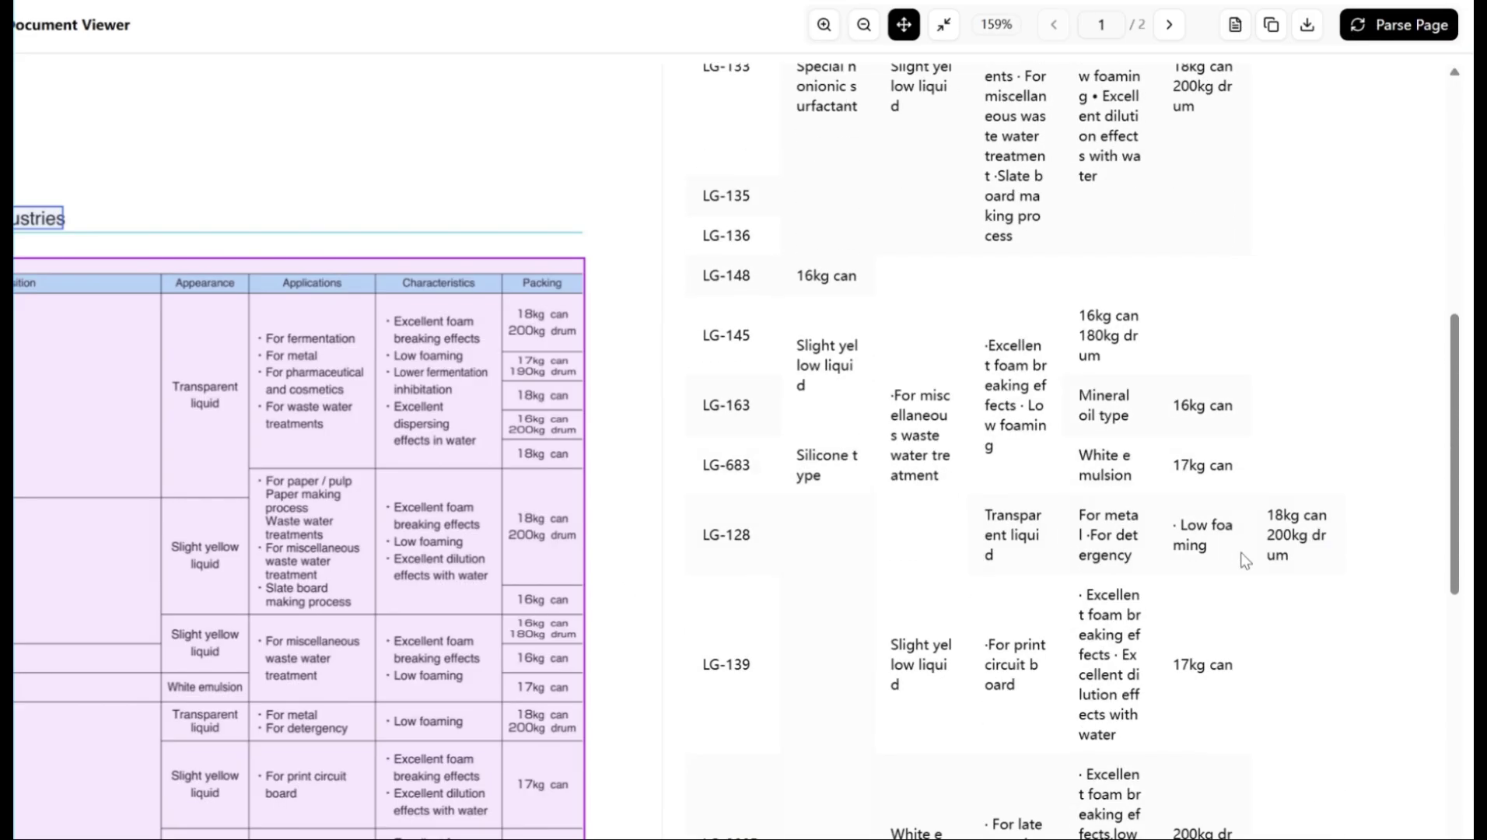
{"action": "scroll", "coordinate": [1242, 558], "scroll_direction": "up", "scroll_amount": 3}
{"action": "scroll", "coordinate": [1240, 560], "scroll_direction": "down", "scroll_amount": 9}
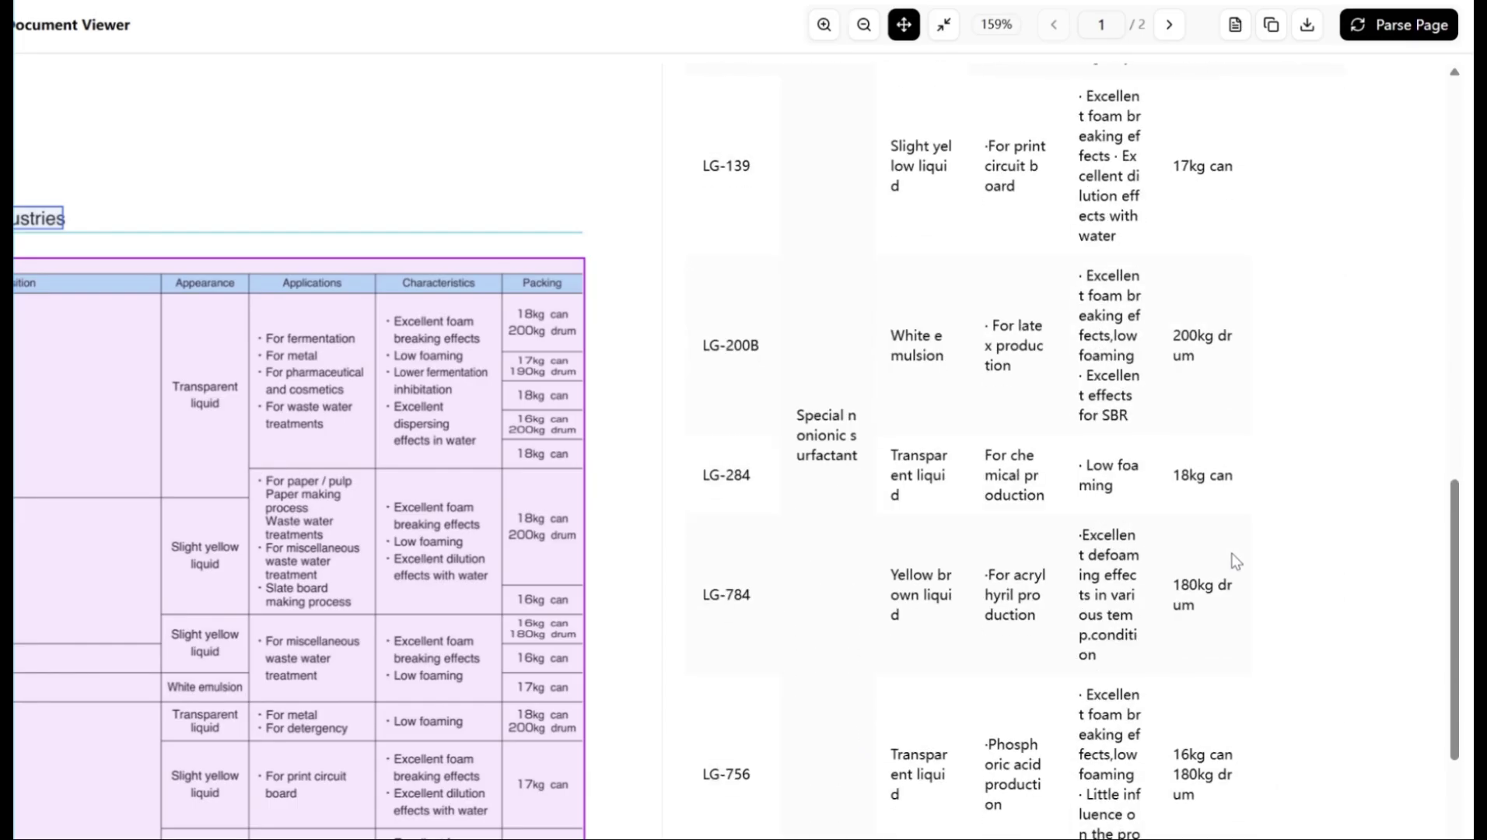
Compare the parsed rows LG-200B to LG-756 and the ADEKA CATIOACE DM series table on page 1 with the source.
{"action": "scroll", "coordinate": [1235, 557], "scroll_direction": "down", "scroll_amount": 3}
{"action": "scroll", "coordinate": [487, 630], "scroll_direction": "down", "scroll_amount": 6}
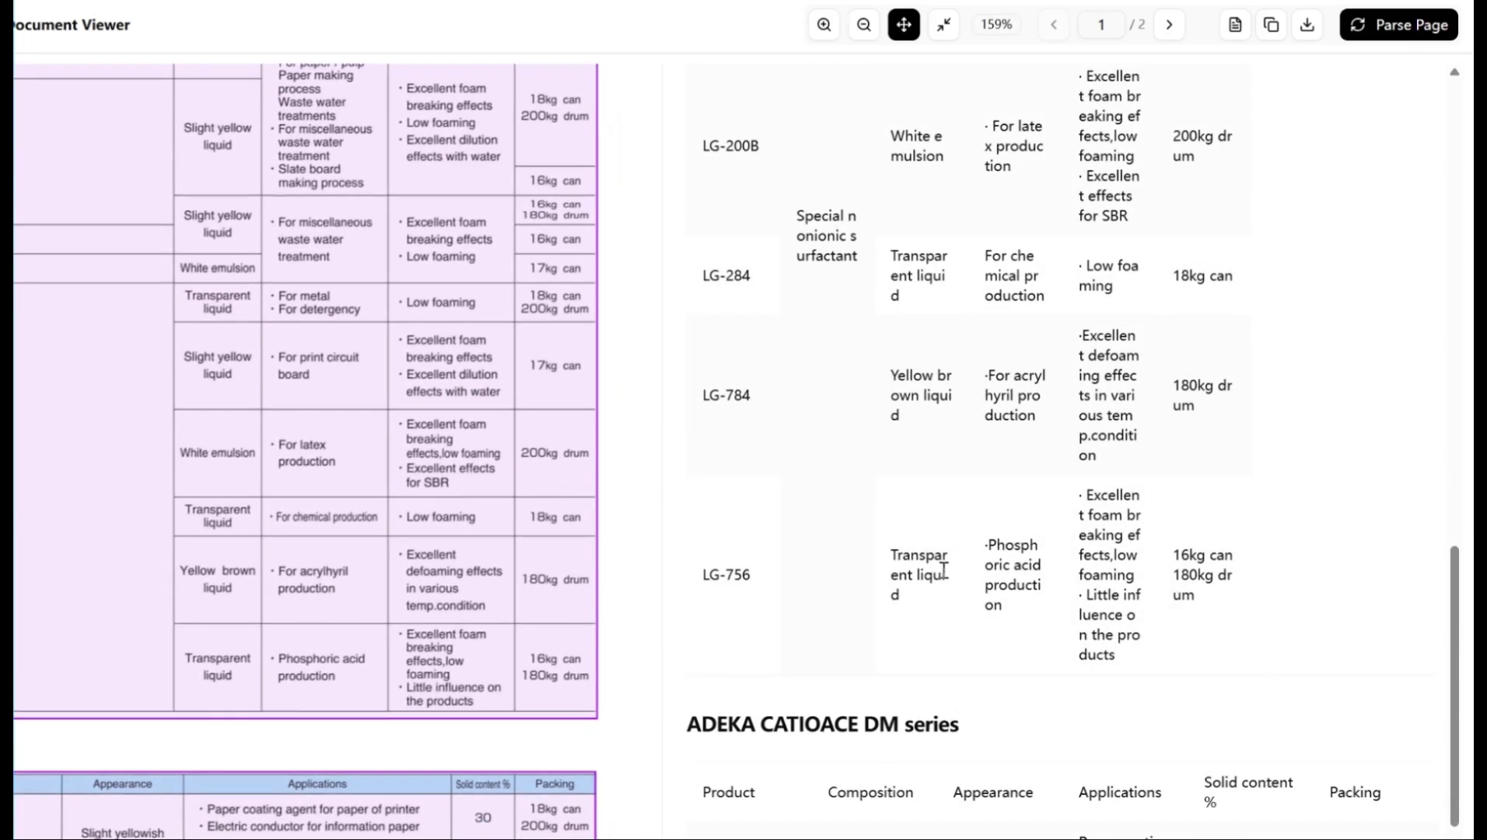
{"action": "left_click_drag", "start_coordinate": [1115, 610], "coordinate": [1109, 596]}
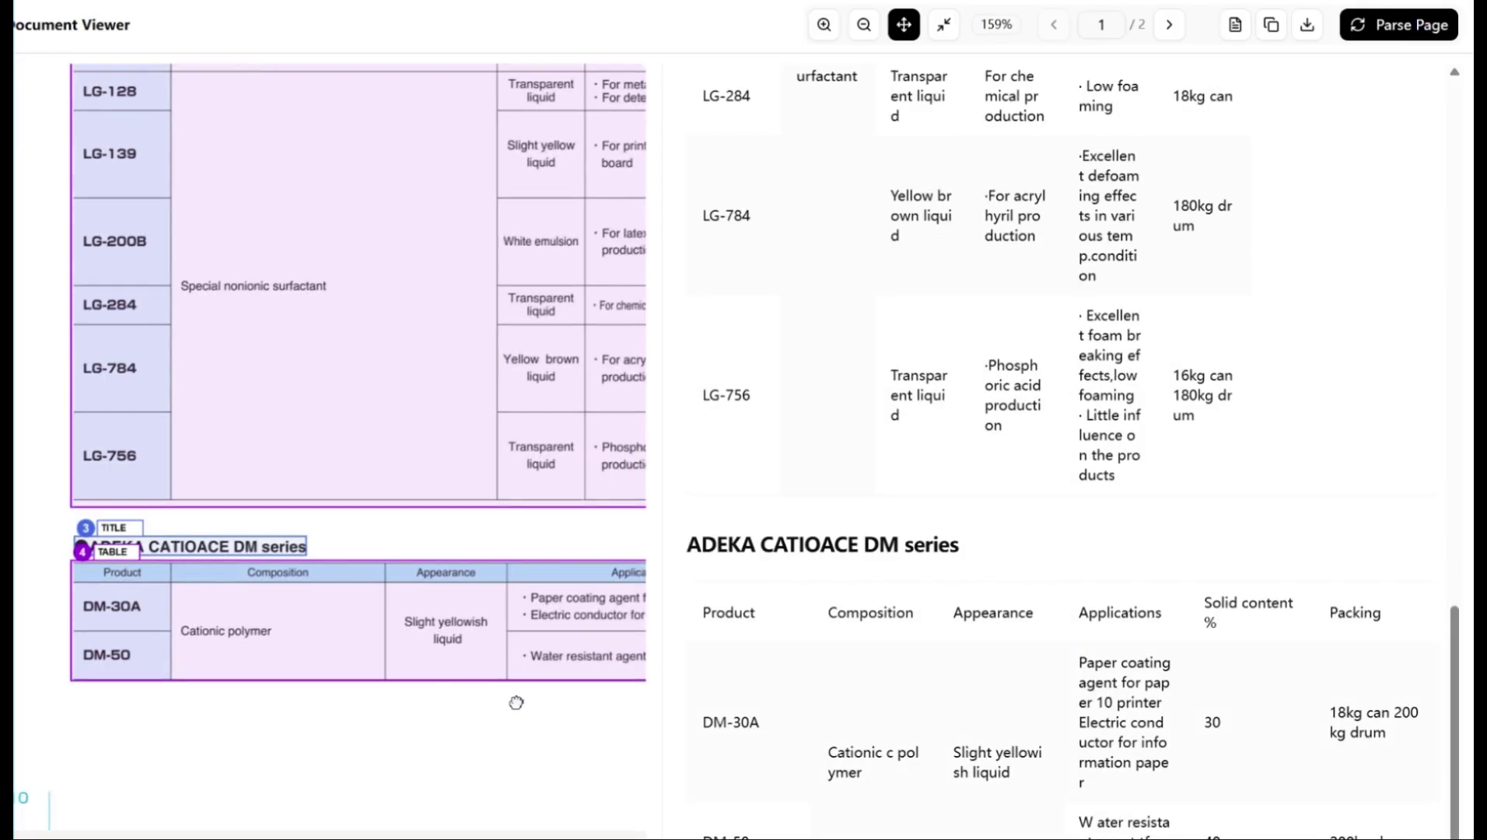
{"action": "scroll", "coordinate": [515, 700], "scroll_direction": "right", "scroll_amount": 5}
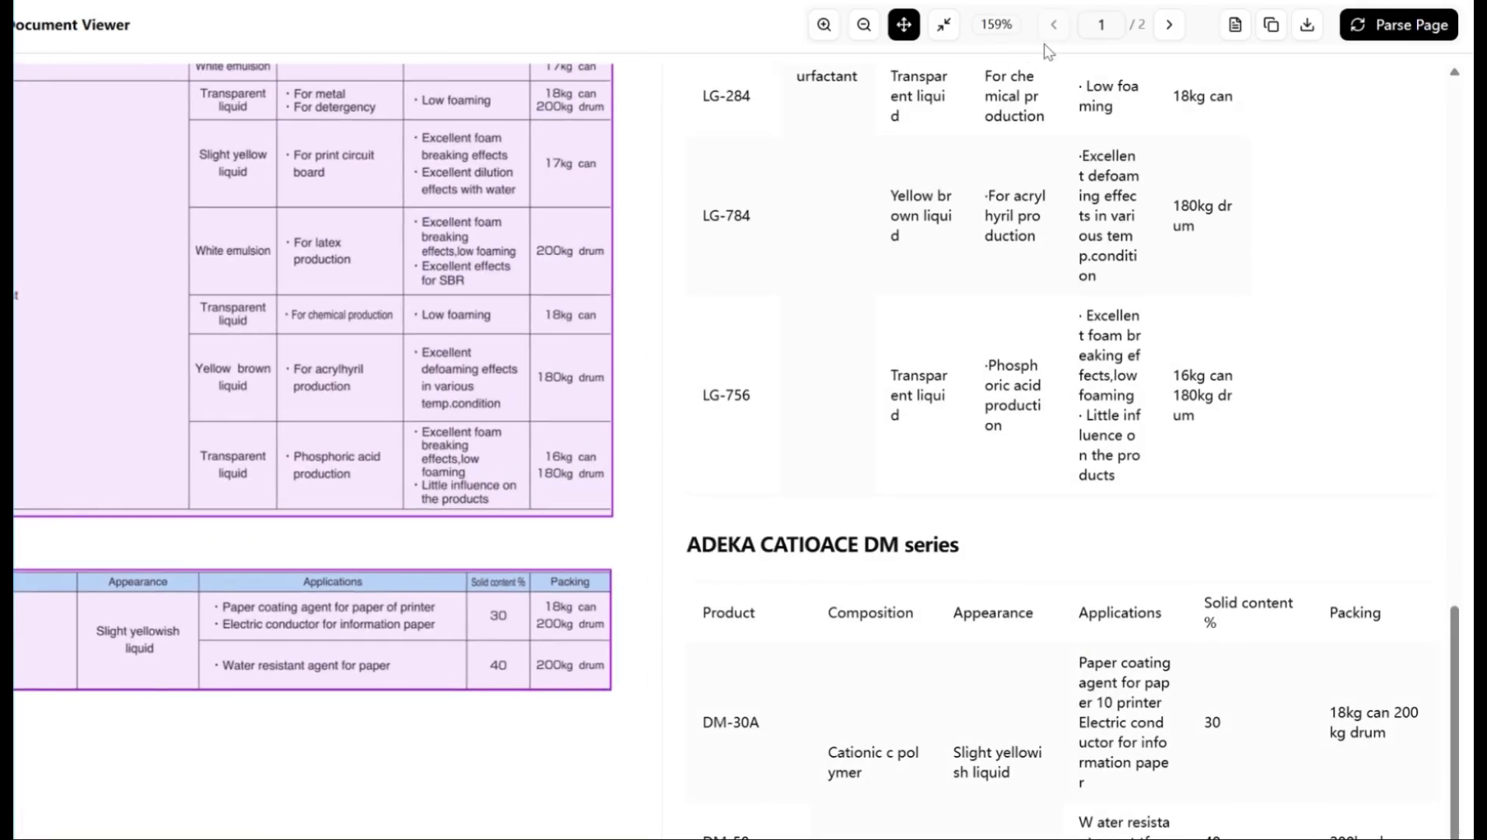
Go to page 2 of the Accurate-mode result and compare the ADEKA COL CC and MINE SF series tables with the source.
{"action": "left_click", "coordinate": [1169, 24]}
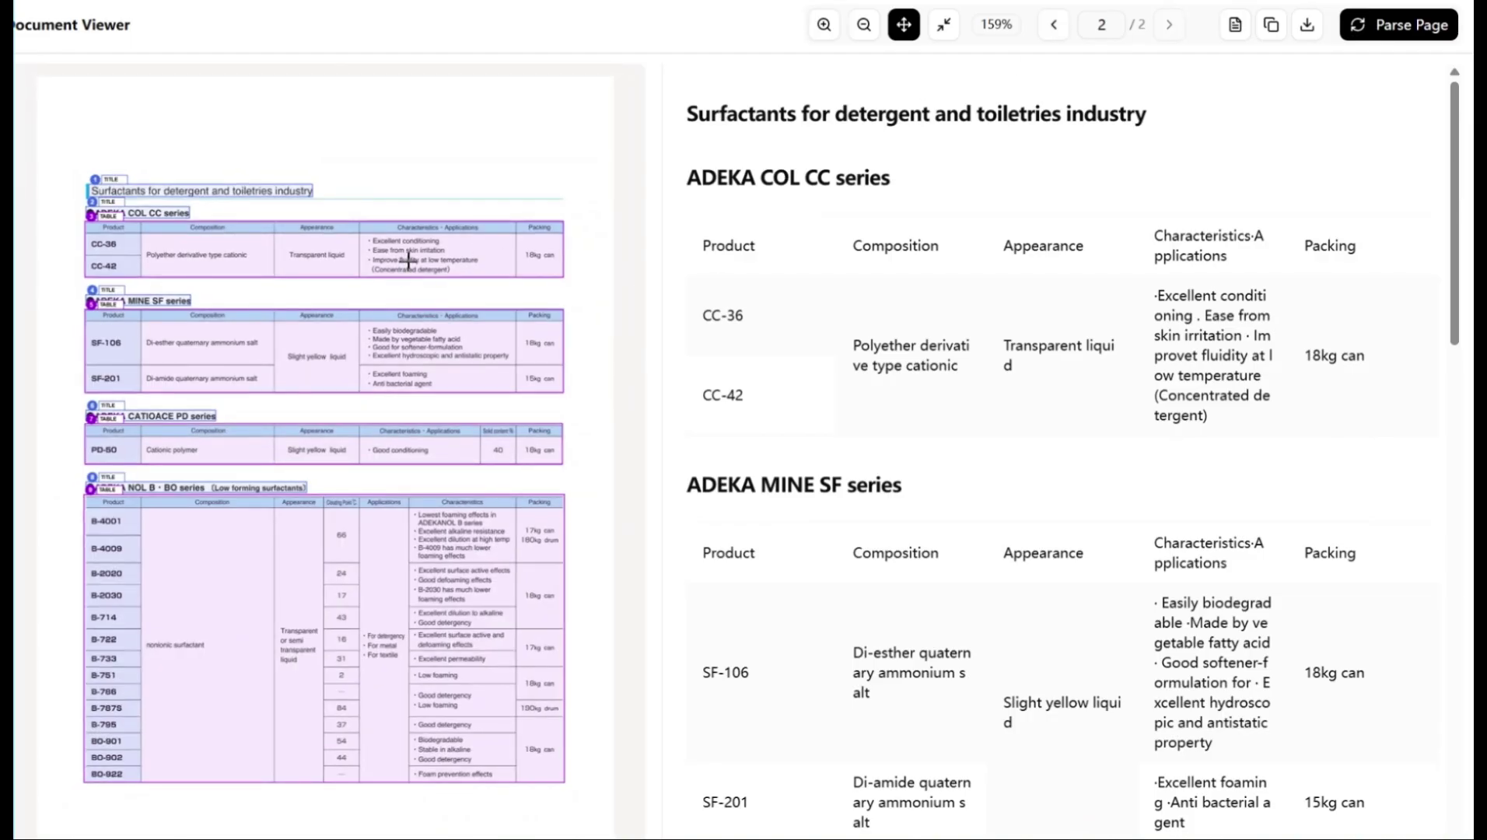
{"action": "double_click", "coordinate": [904, 25]}
{"action": "scroll", "coordinate": [378, 261], "scroll_direction": "up", "scroll_amount": 2}
{"action": "left_click_drag", "start_coordinate": [379, 260], "coordinate": [421, 412]}
{"action": "scroll", "coordinate": [575, 402], "scroll_direction": "up", "scroll_amount": 2}
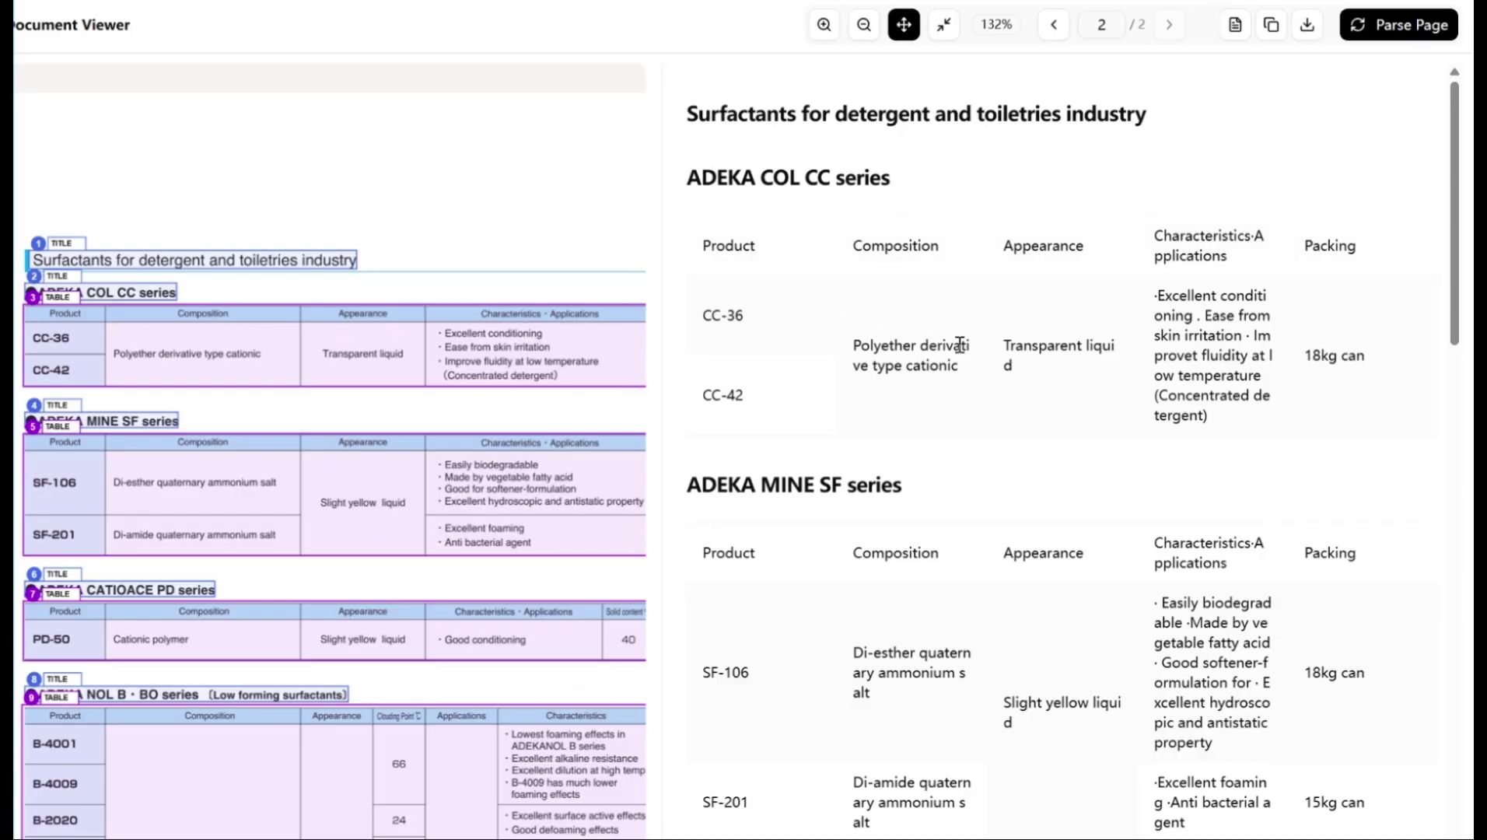
{"action": "left_click_drag", "start_coordinate": [572, 379], "coordinate": [646, 245]}
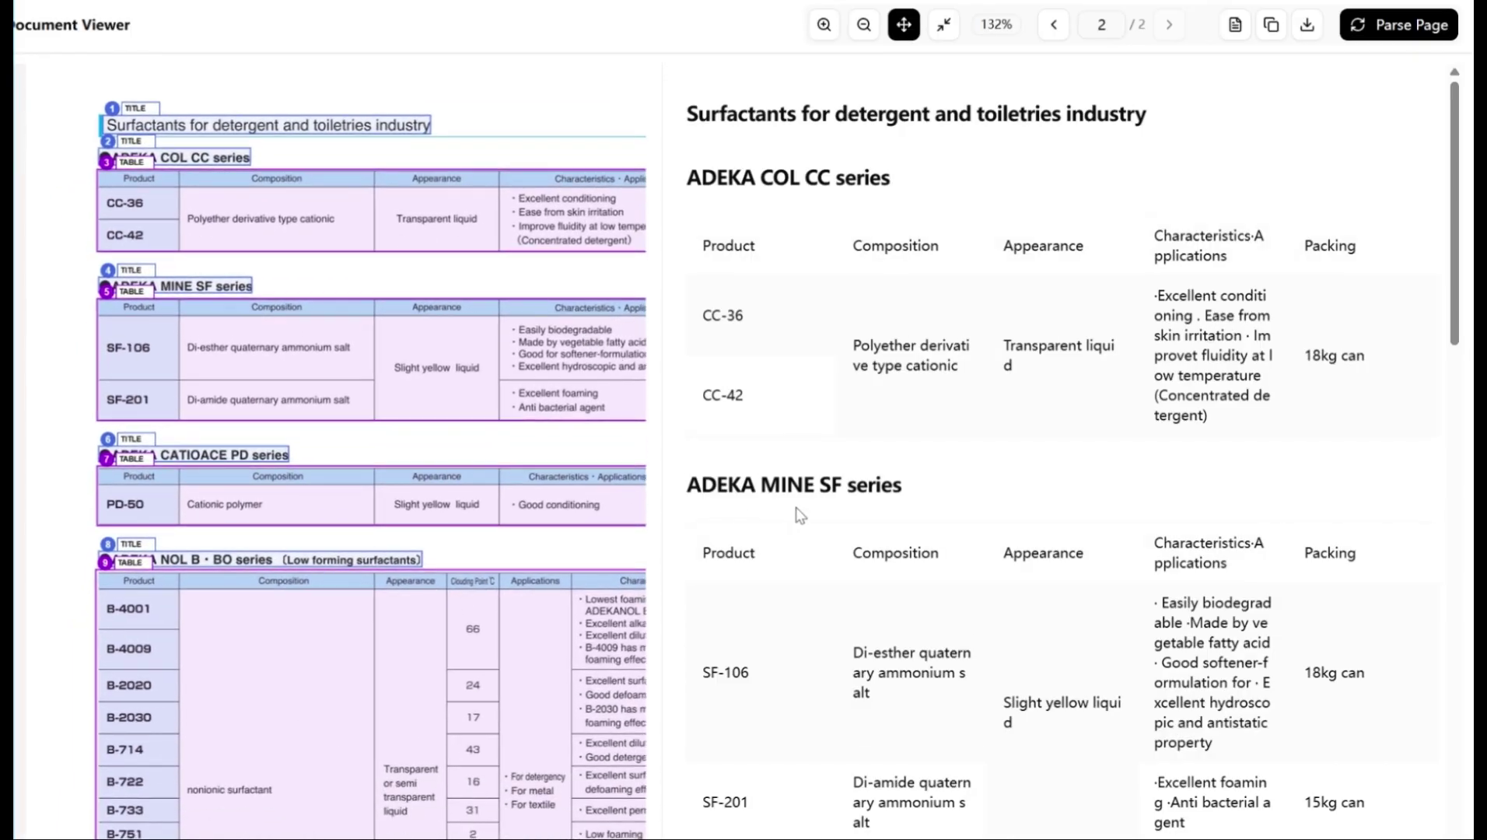
Check the parsed ADEKA CATIOACE PD series table on page 2 against its source table.
{"action": "scroll", "coordinate": [799, 514], "scroll_direction": "down", "scroll_amount": 6}
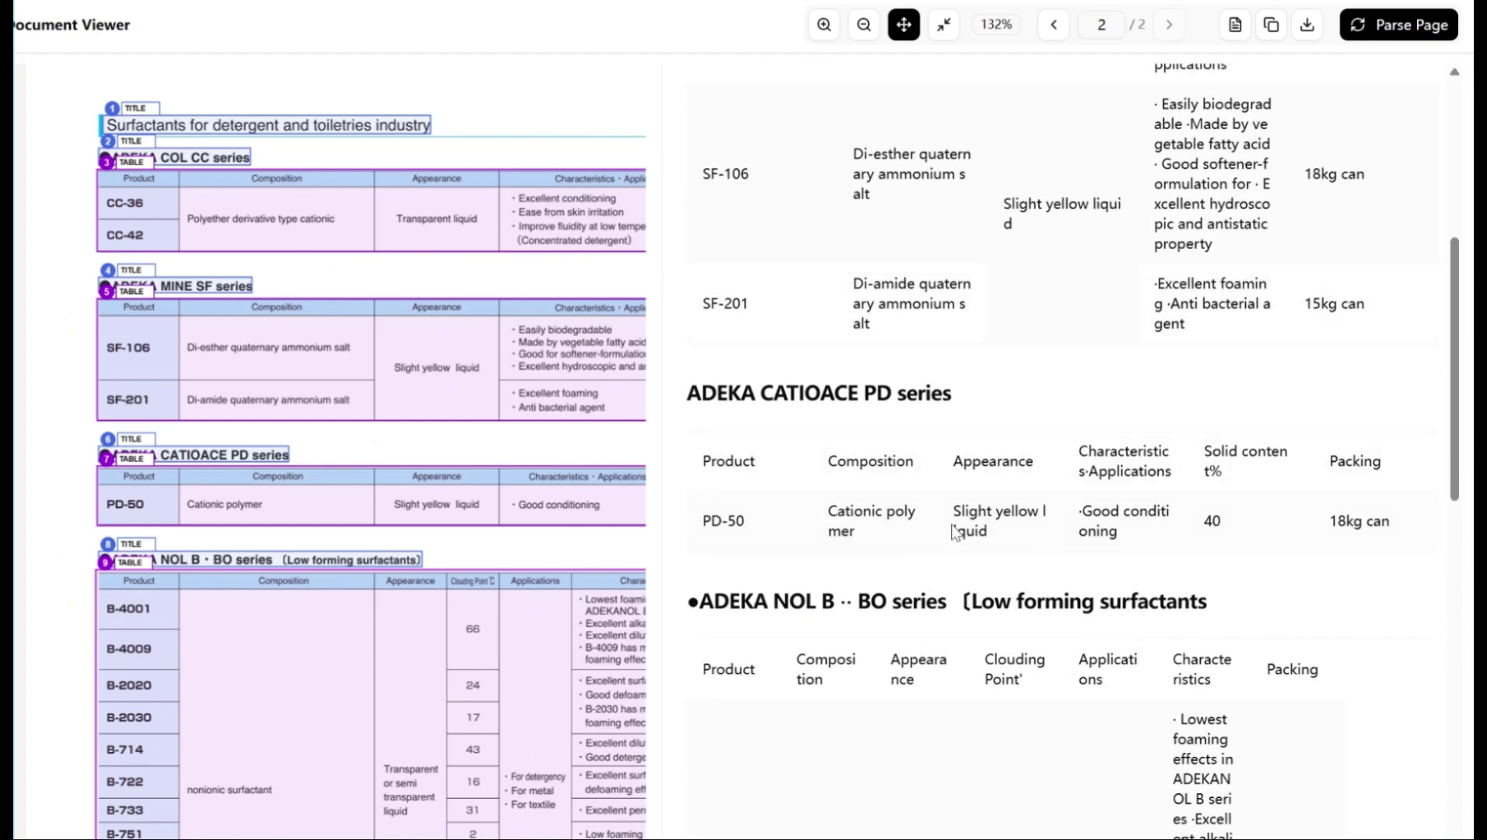
{"action": "scroll", "coordinate": [954, 533], "scroll_direction": "down", "scroll_amount": 4}
{"action": "left_click_drag", "start_coordinate": [445, 537], "coordinate": [396, 276]}
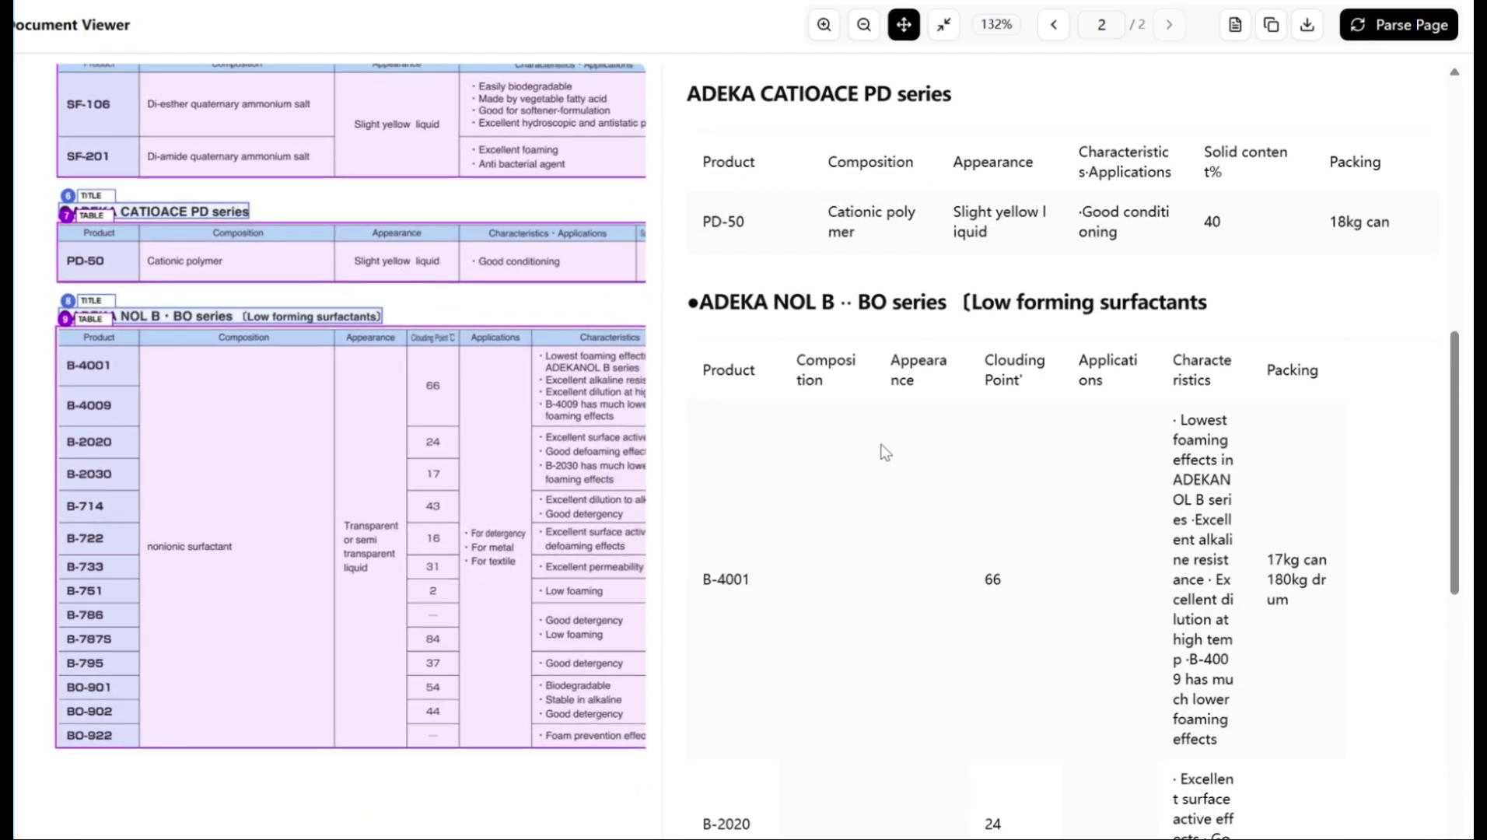
Compare the parsed rows, merged cells and column alignment of the ADEKA NOL B・BO series table with the source.
{"action": "left_click_drag", "start_coordinate": [569, 442], "coordinate": [433, 463]}
{"action": "scroll", "coordinate": [1105, 600], "scroll_direction": "down", "scroll_amount": 4}
{"action": "scroll", "coordinate": [1108, 599], "scroll_direction": "down", "scroll_amount": 7}
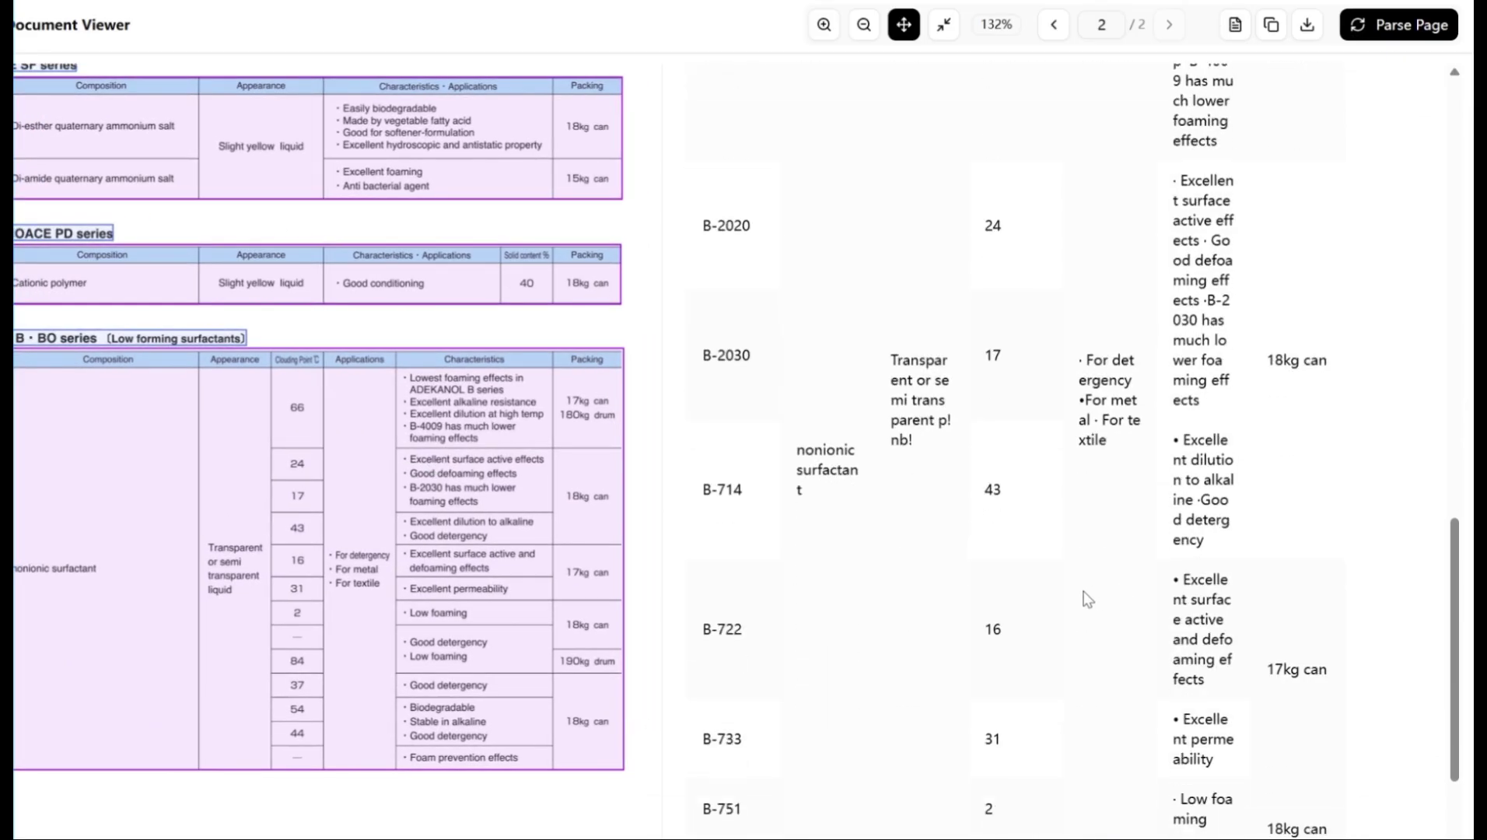
{"action": "scroll", "coordinate": [925, 605], "scroll_direction": "down", "scroll_amount": 1}
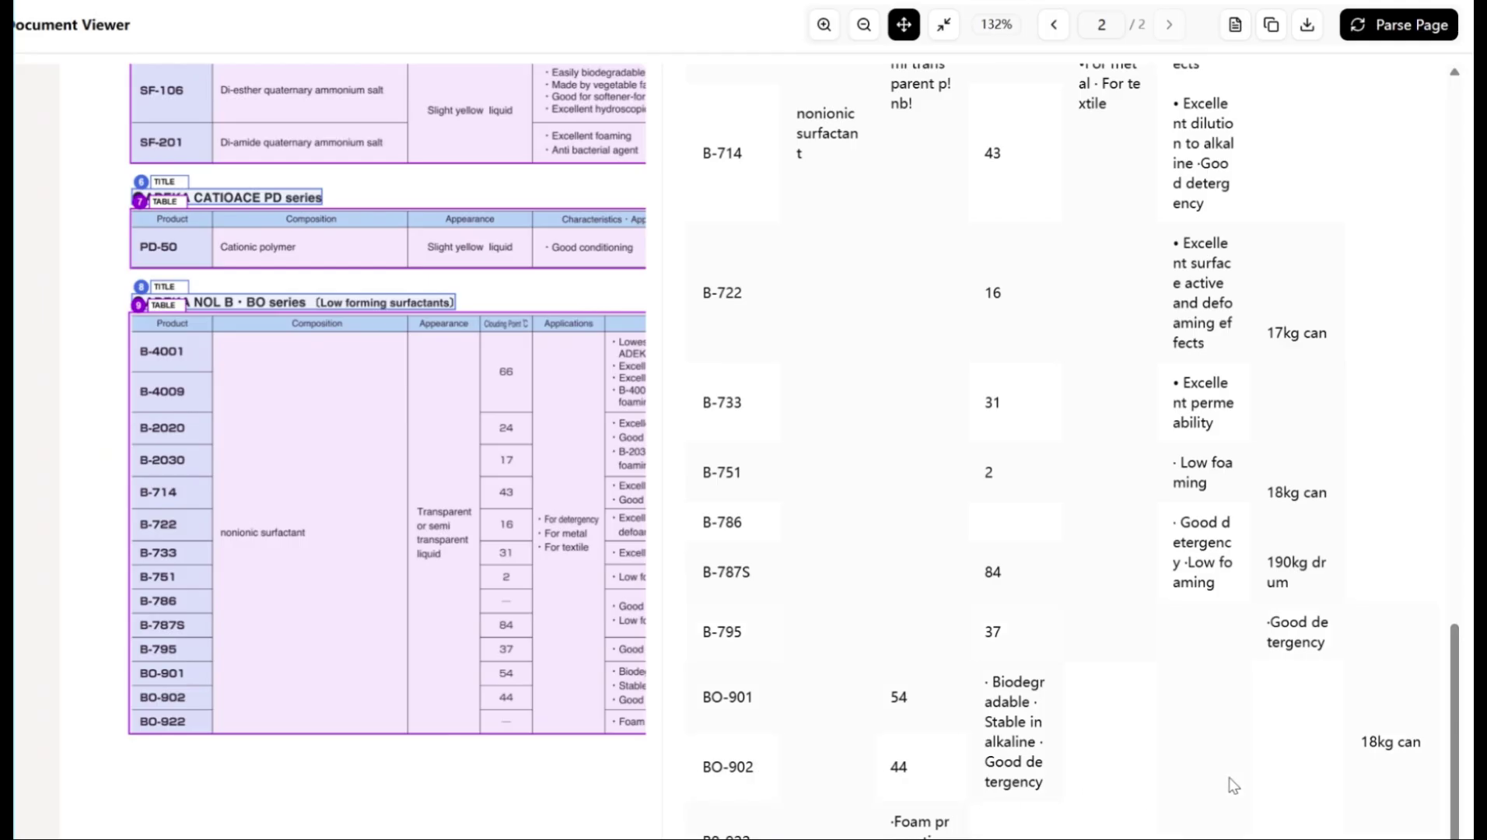
{"action": "scroll", "coordinate": [1238, 786], "scroll_direction": "up", "scroll_amount": 1}
{"action": "scroll", "coordinate": [1241, 787], "scroll_direction": "down", "scroll_amount": 1}
{"action": "left_click_drag", "start_coordinate": [576, 685], "coordinate": [331, 696]}
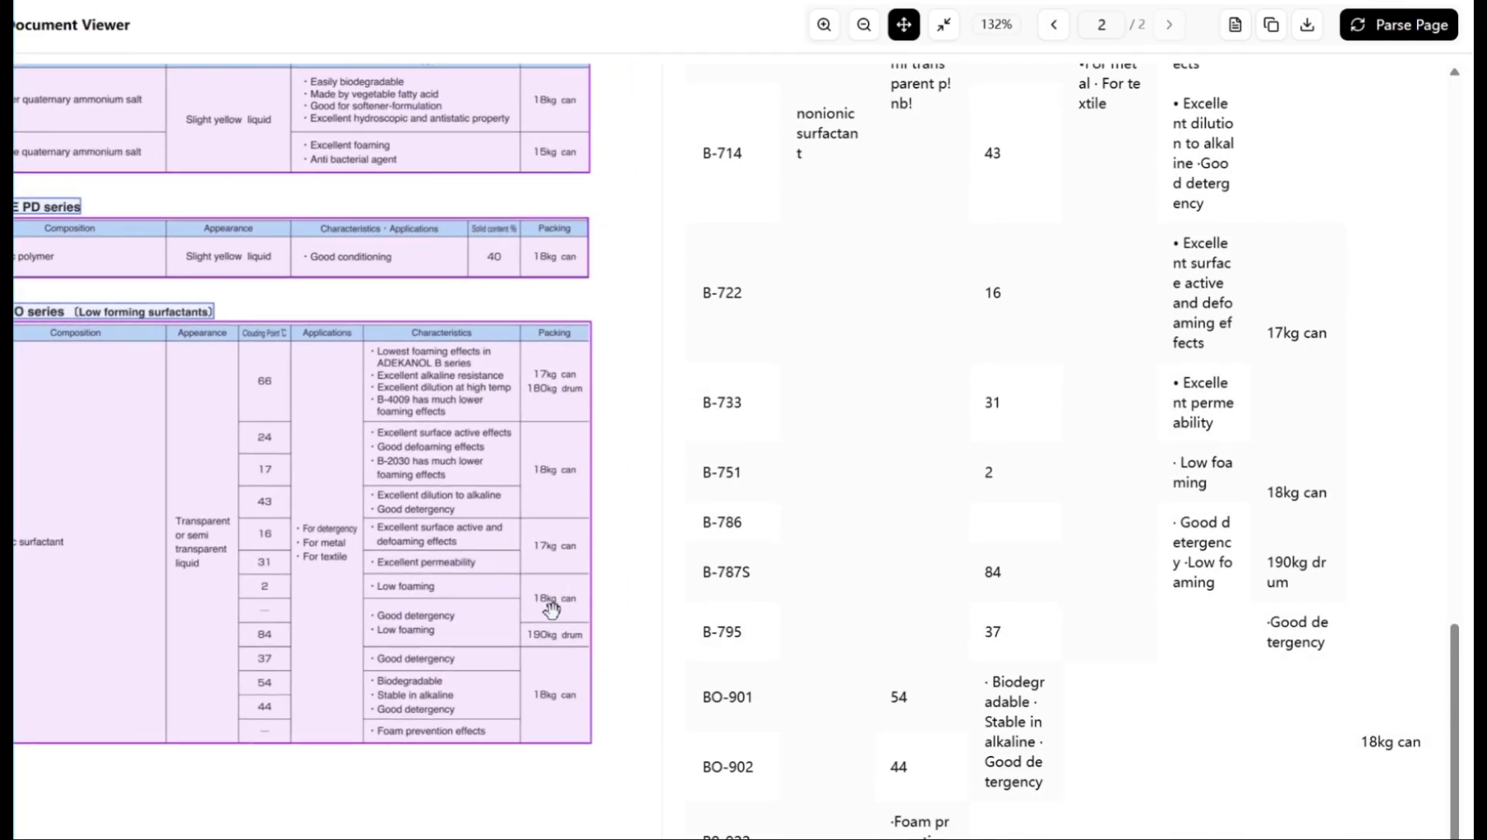
Return to the parse page, select the adeka1 PDF, set its parse mode to Multi-Modal and parse it again.
{"action": "left_click", "coordinate": [944, 24]}
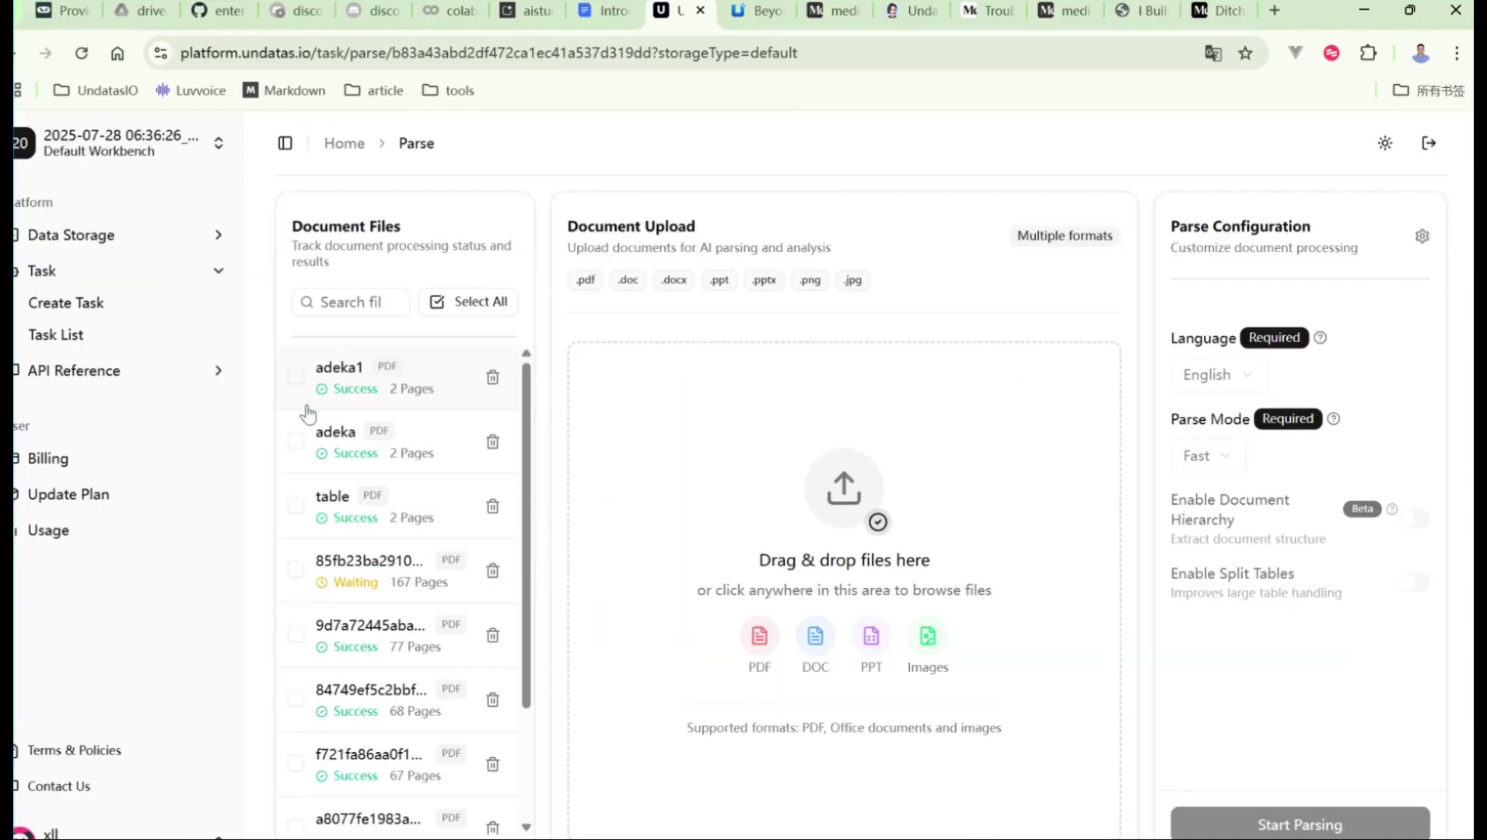
{"action": "left_click", "coordinate": [295, 375]}
{"action": "left_click", "coordinate": [1237, 455]}
{"action": "left_click", "coordinate": [1228, 542]}
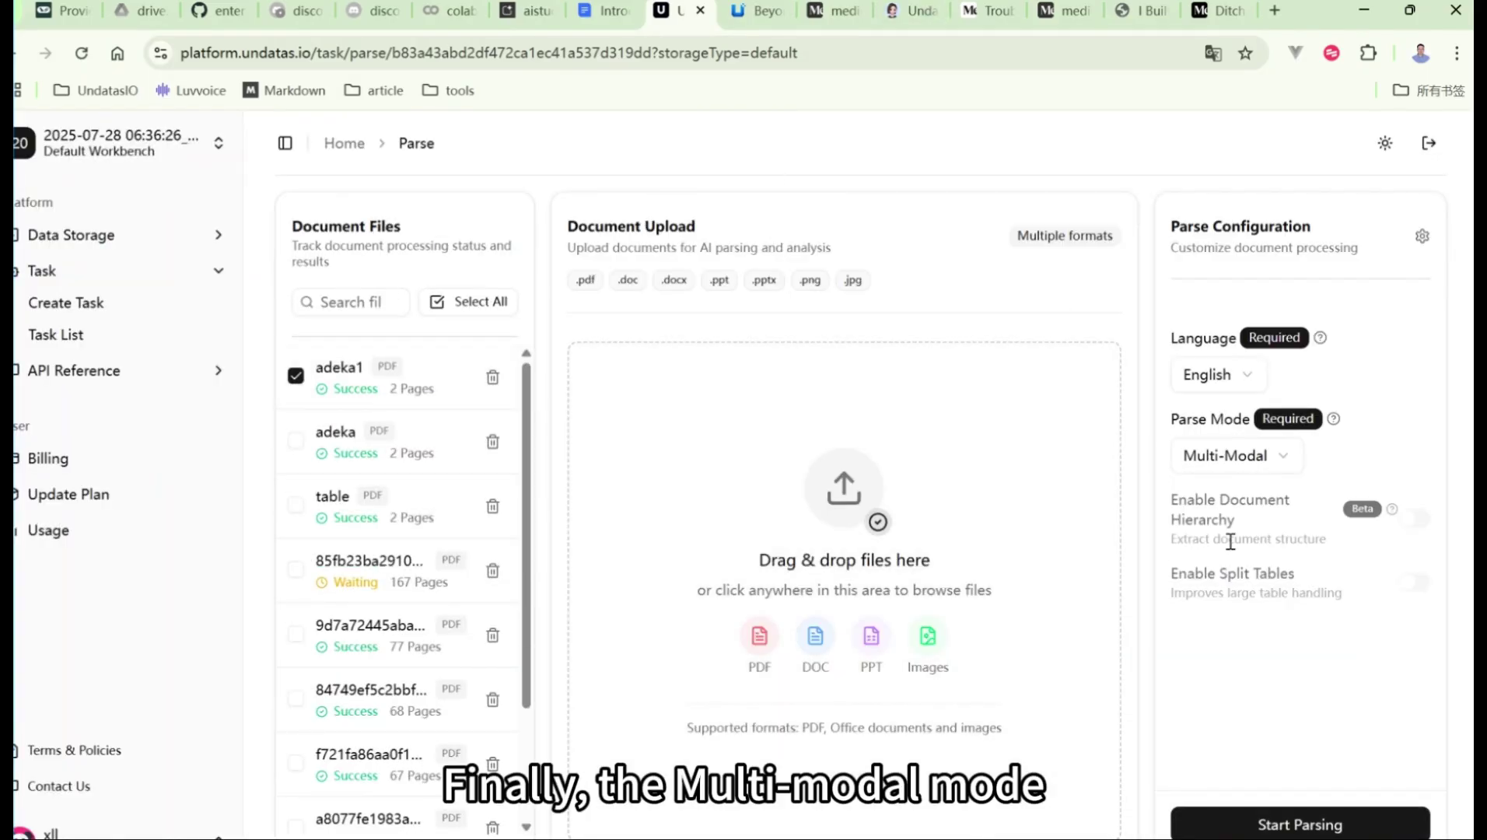
{"action": "left_click", "coordinate": [1300, 825]}
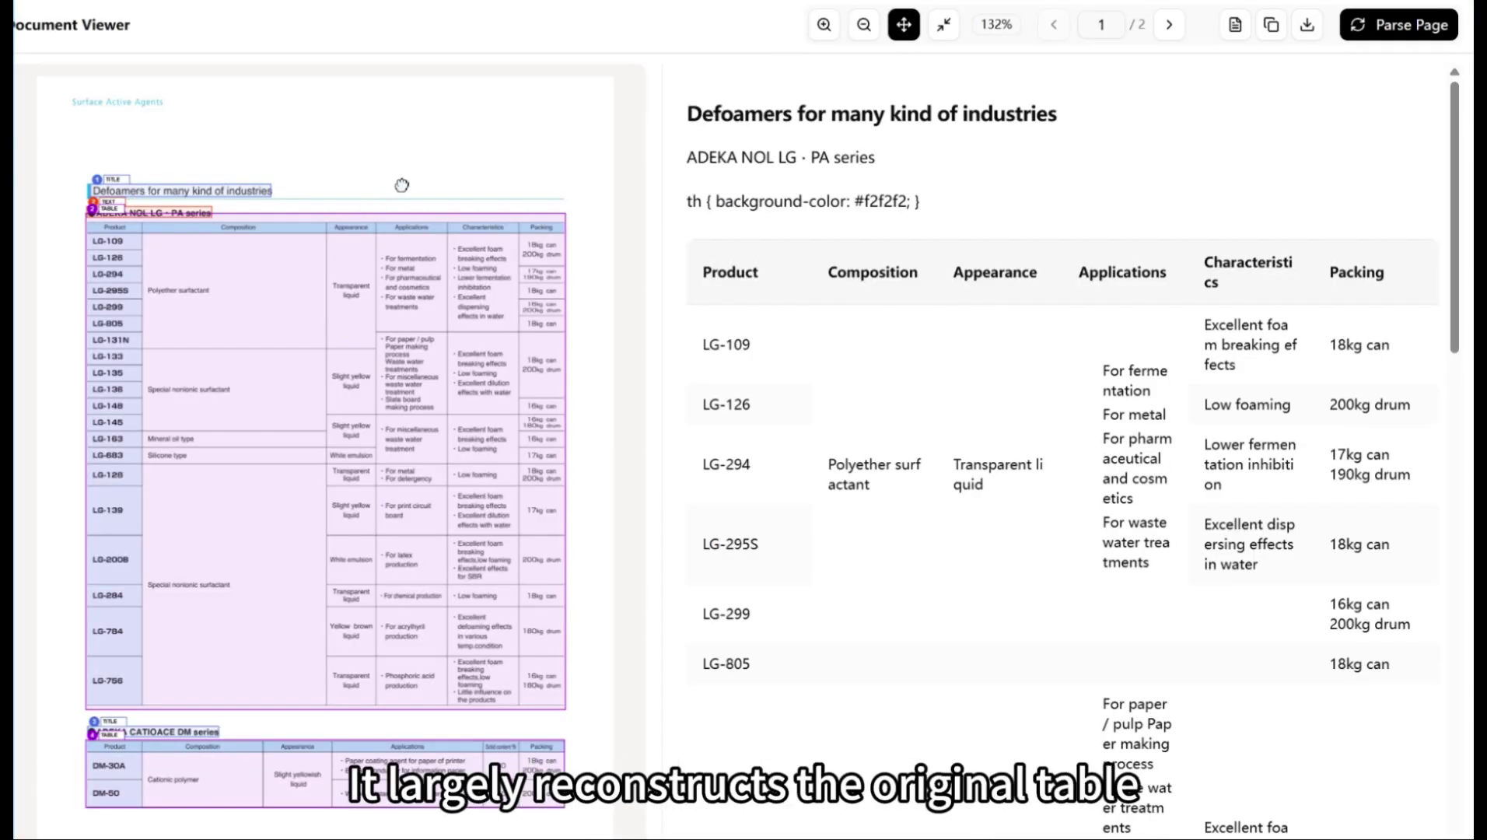
Examine the headers and first rows of the Multi-Modal ADEKA NOL LG・PA series table on page 1 against the source.
{"action": "left_click_drag", "start_coordinate": [398, 186], "coordinate": [379, 153]}
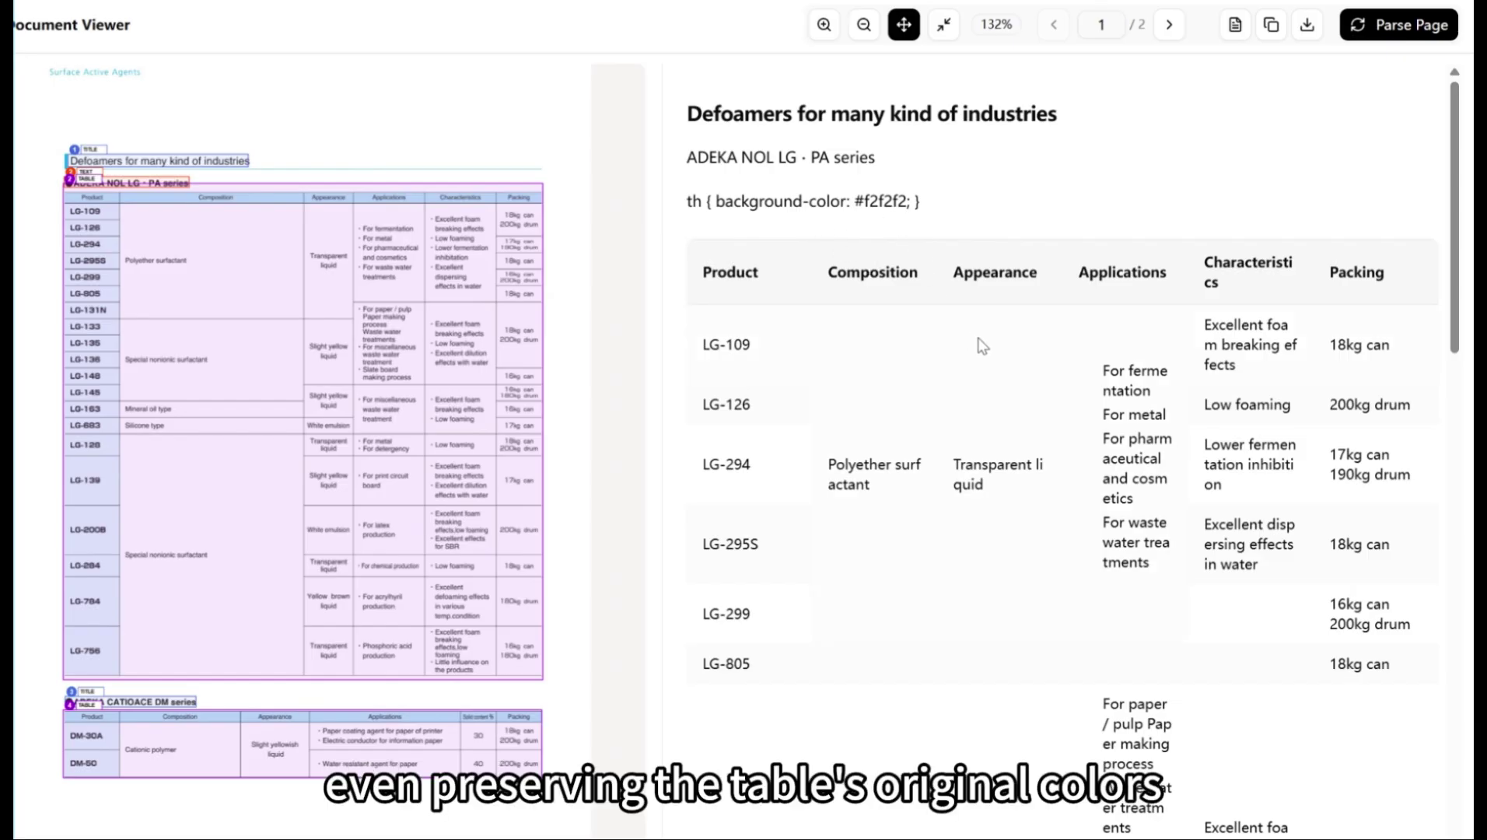
{"action": "scroll", "coordinate": [984, 346], "scroll_direction": "down", "scroll_amount": 3}
{"action": "scroll", "coordinate": [984, 346], "scroll_direction": "up", "scroll_amount": 3}
{"action": "scroll", "coordinate": [461, 243], "scroll_direction": "up", "scroll_amount": 4}
{"action": "left_click_drag", "start_coordinate": [461, 242], "coordinate": [438, 543]}
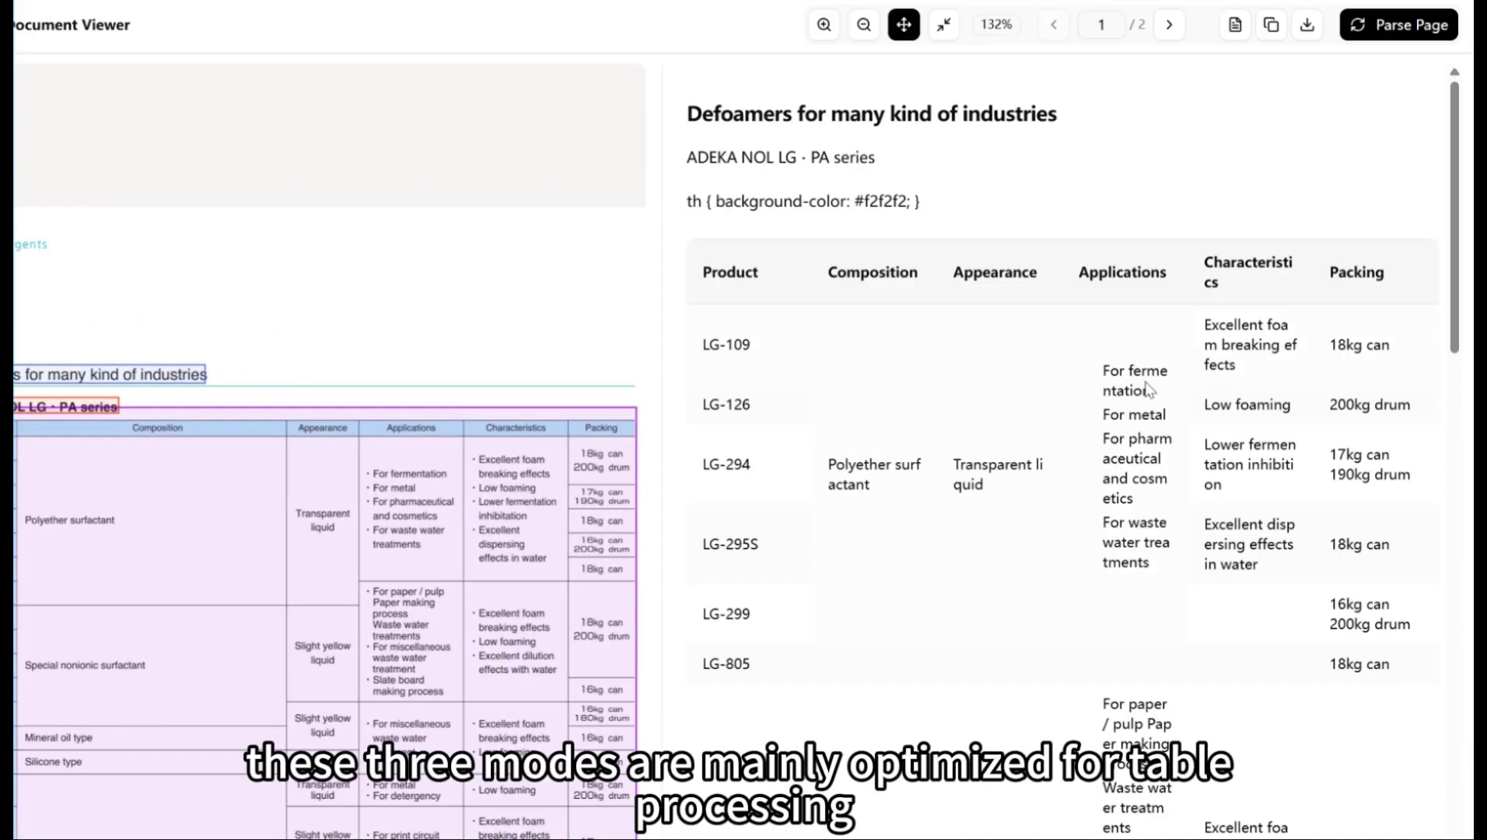
{"action": "scroll", "coordinate": [890, 486], "scroll_direction": "down", "scroll_amount": 3}
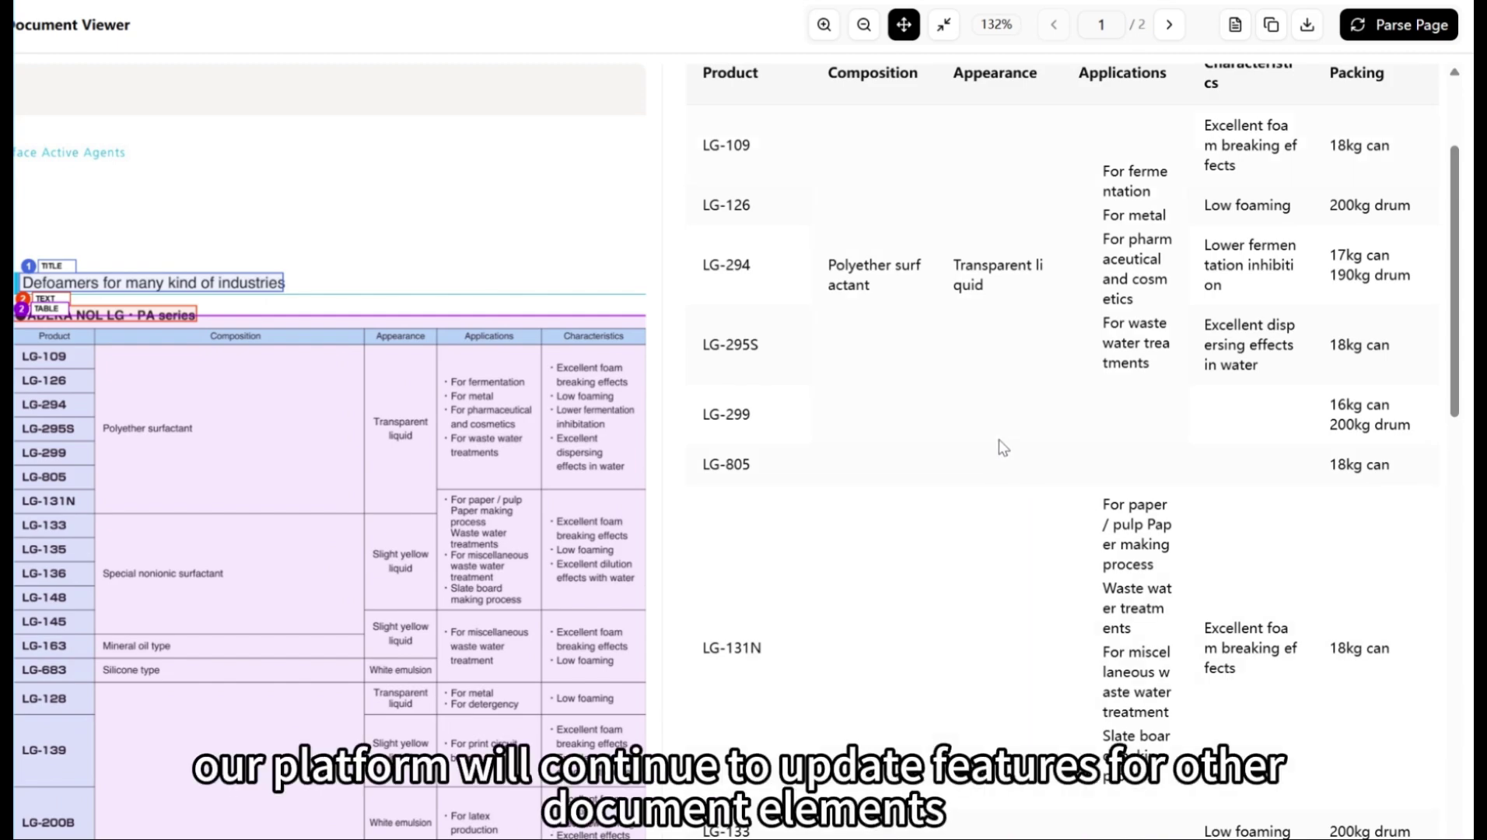
Check the Multi-Modal rows from LG-131N down to LG-756 against the source table on page 1.
{"action": "scroll", "coordinate": [1003, 447], "scroll_direction": "down", "scroll_amount": 3}
{"action": "scroll", "coordinate": [1099, 477], "scroll_direction": "down", "scroll_amount": 4}
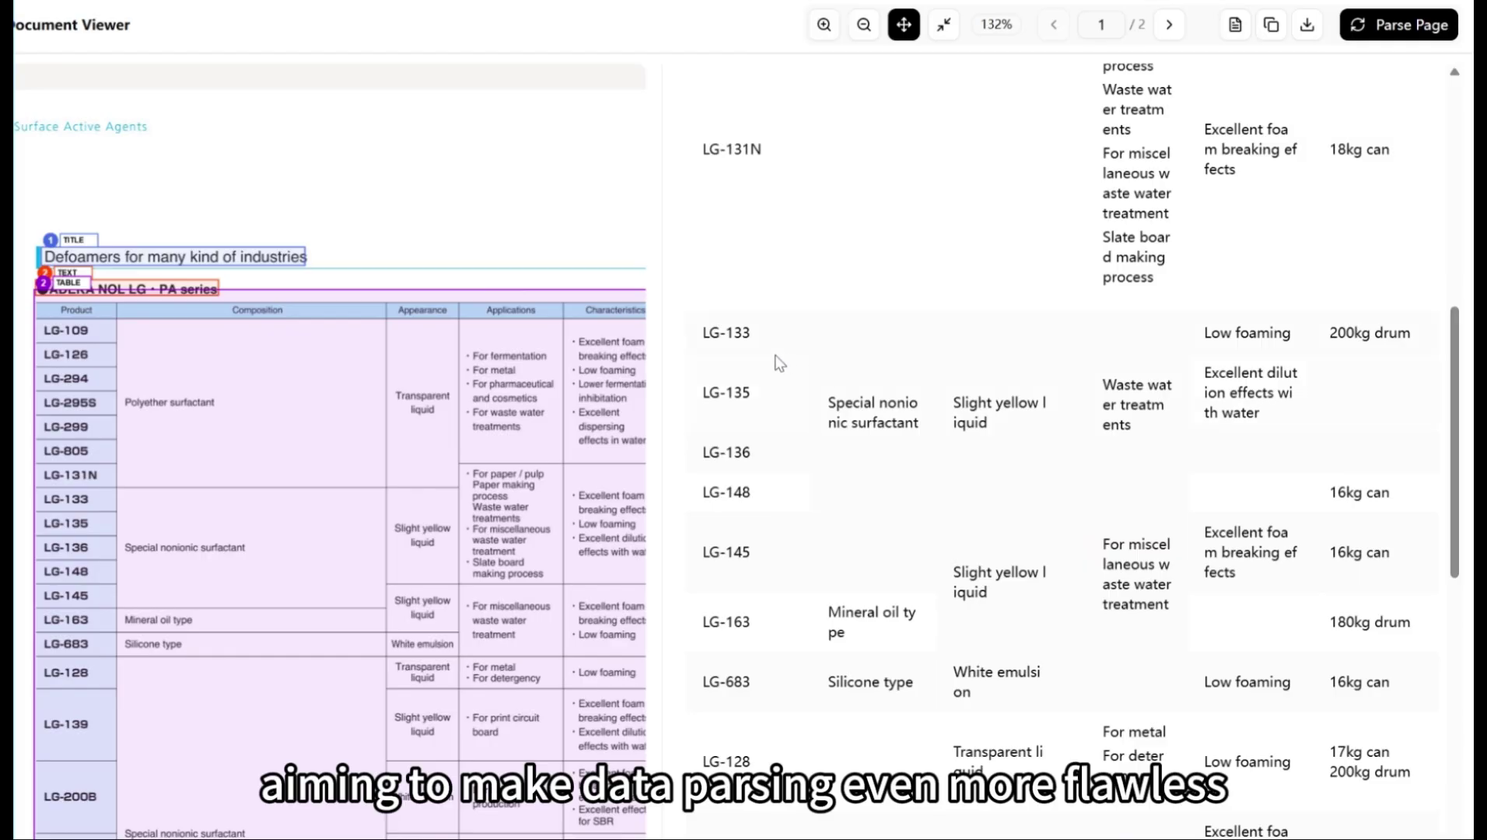
{"action": "scroll", "coordinate": [939, 422], "scroll_direction": "down", "scroll_amount": 6}
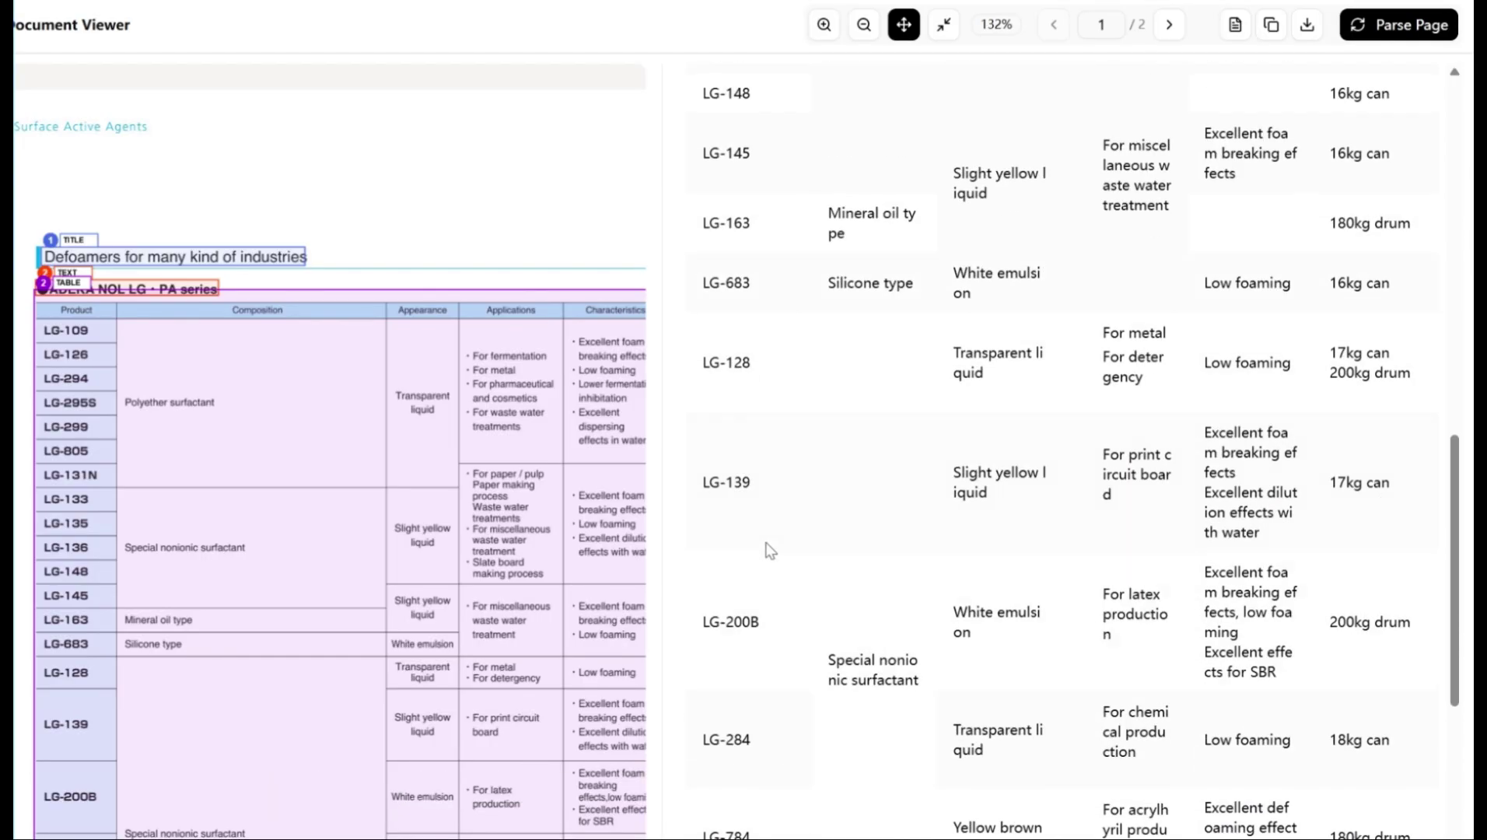
{"action": "scroll", "coordinate": [768, 549], "scroll_direction": "down", "scroll_amount": 2}
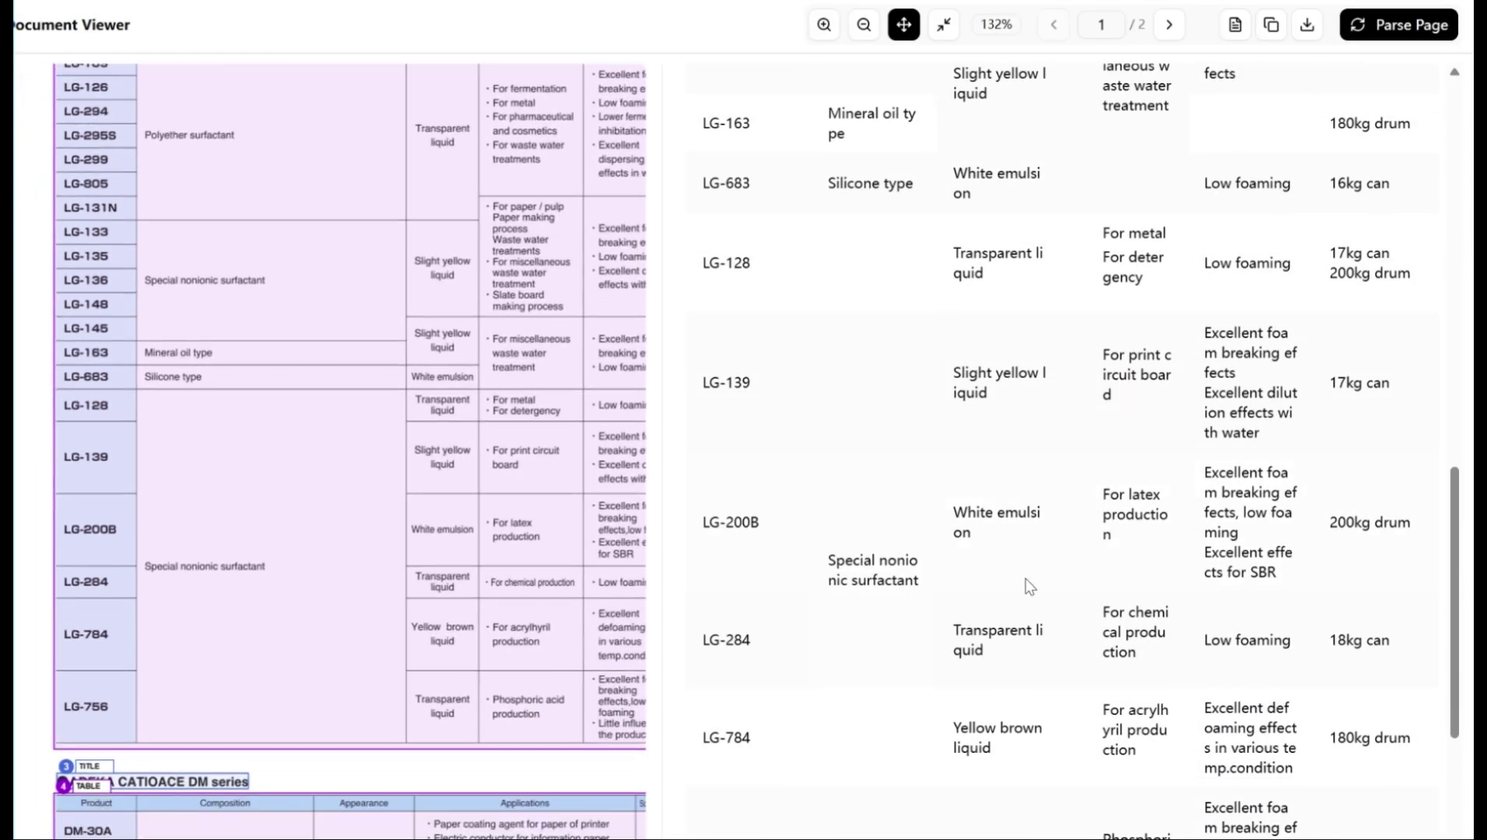
{"action": "left_click_drag", "start_coordinate": [622, 529], "coordinate": [561, 530]}
{"action": "scroll", "coordinate": [546, 527], "scroll_direction": "down", "scroll_amount": 1}
{"action": "scroll", "coordinate": [1104, 633], "scroll_direction": "down", "scroll_amount": 2}
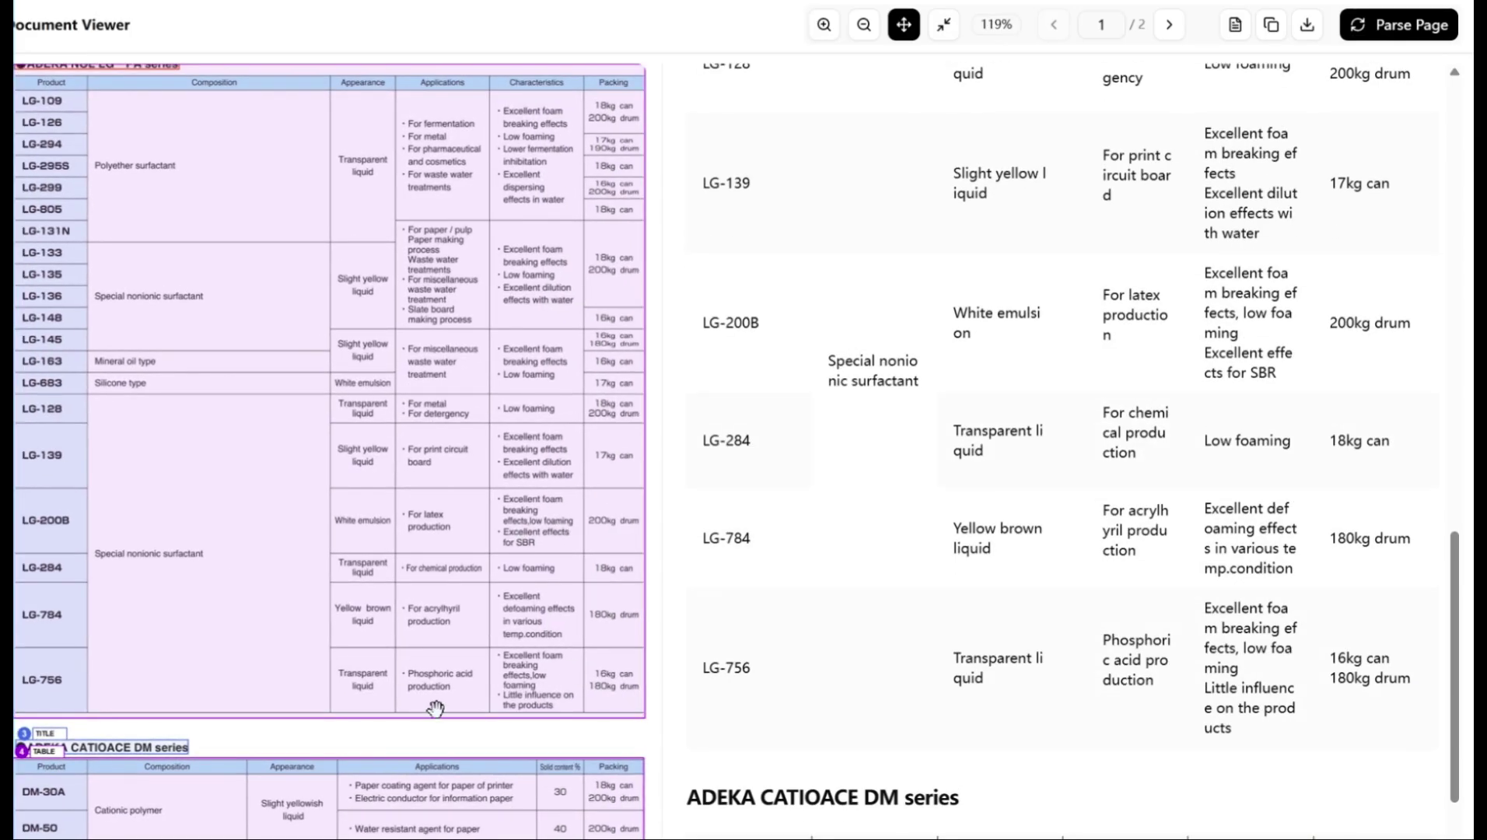
Compare the Multi-Modal ADEKA CATIOACE DM series table at the end of page 1 with its source table.
{"action": "scroll", "coordinate": [784, 505], "scroll_direction": "down", "scroll_amount": 3}
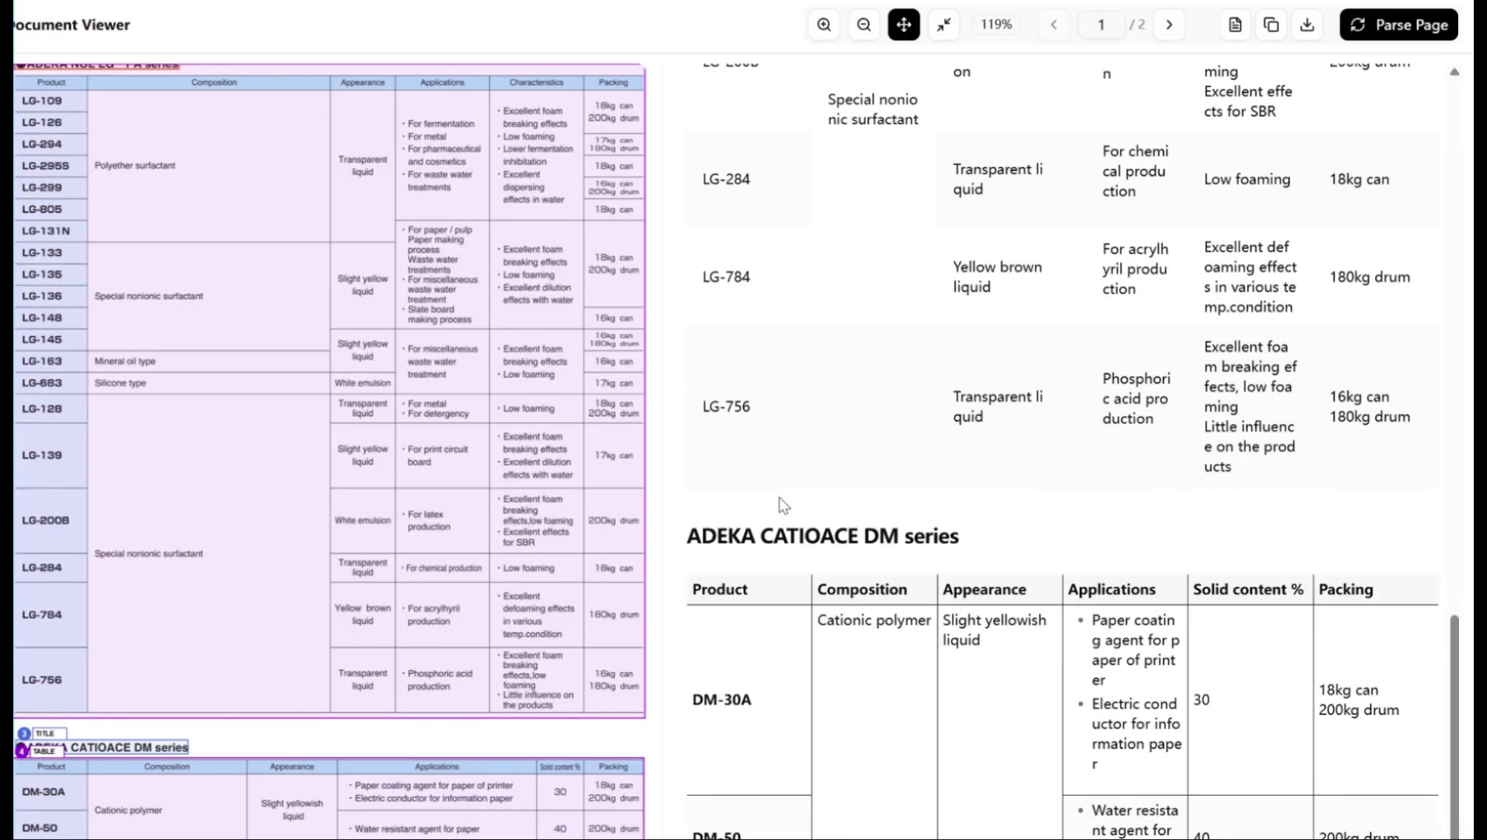
{"action": "scroll", "coordinate": [420, 556], "scroll_direction": "down", "scroll_amount": 1}
{"action": "scroll", "coordinate": [348, 651], "scroll_direction": "down", "scroll_amount": 1}
{"action": "scroll", "coordinate": [335, 674], "scroll_direction": "up", "scroll_amount": 4}
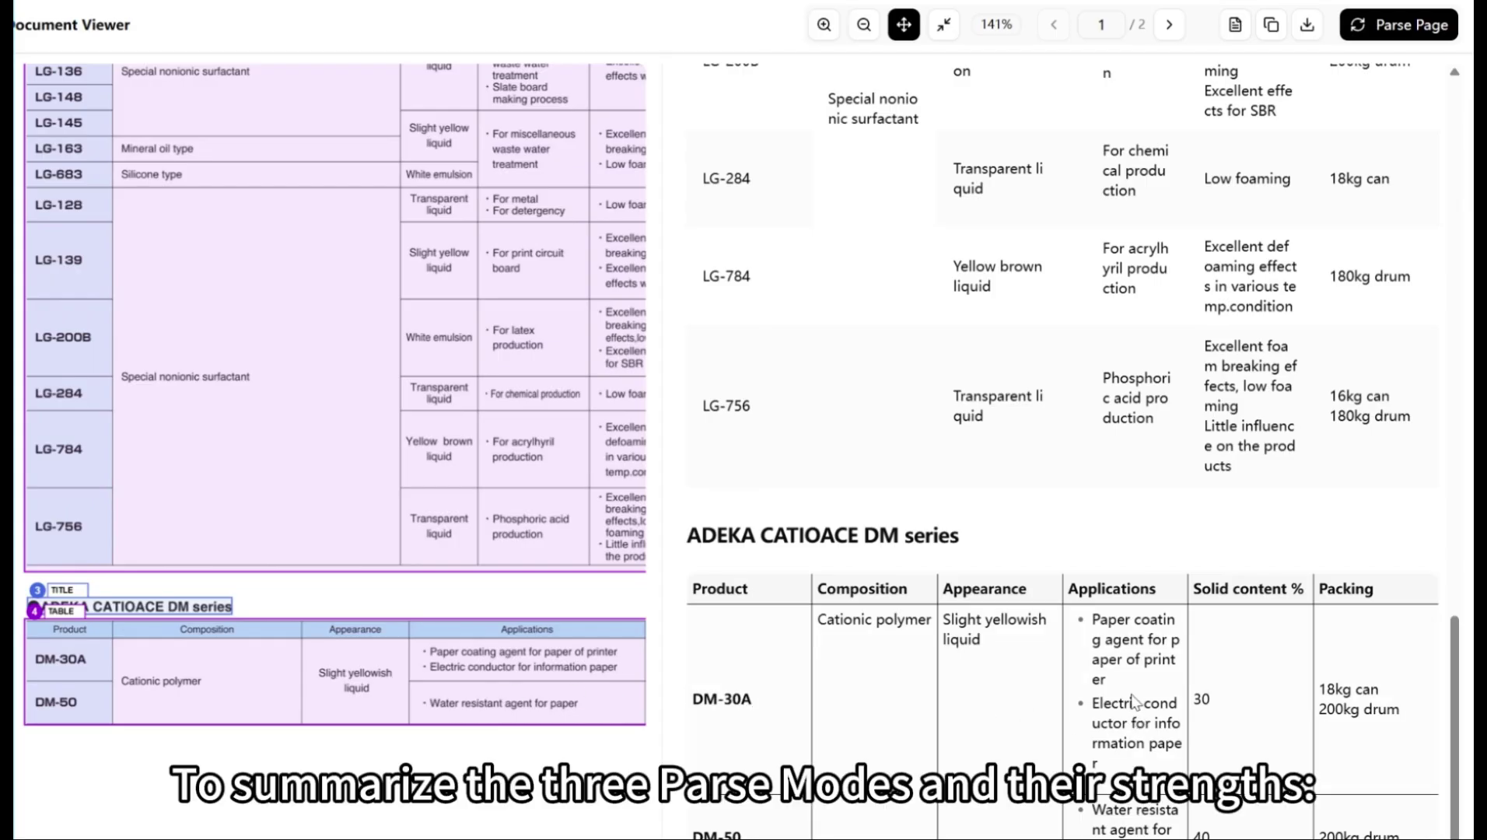
{"action": "left_click_drag", "start_coordinate": [563, 679], "coordinate": [338, 672]}
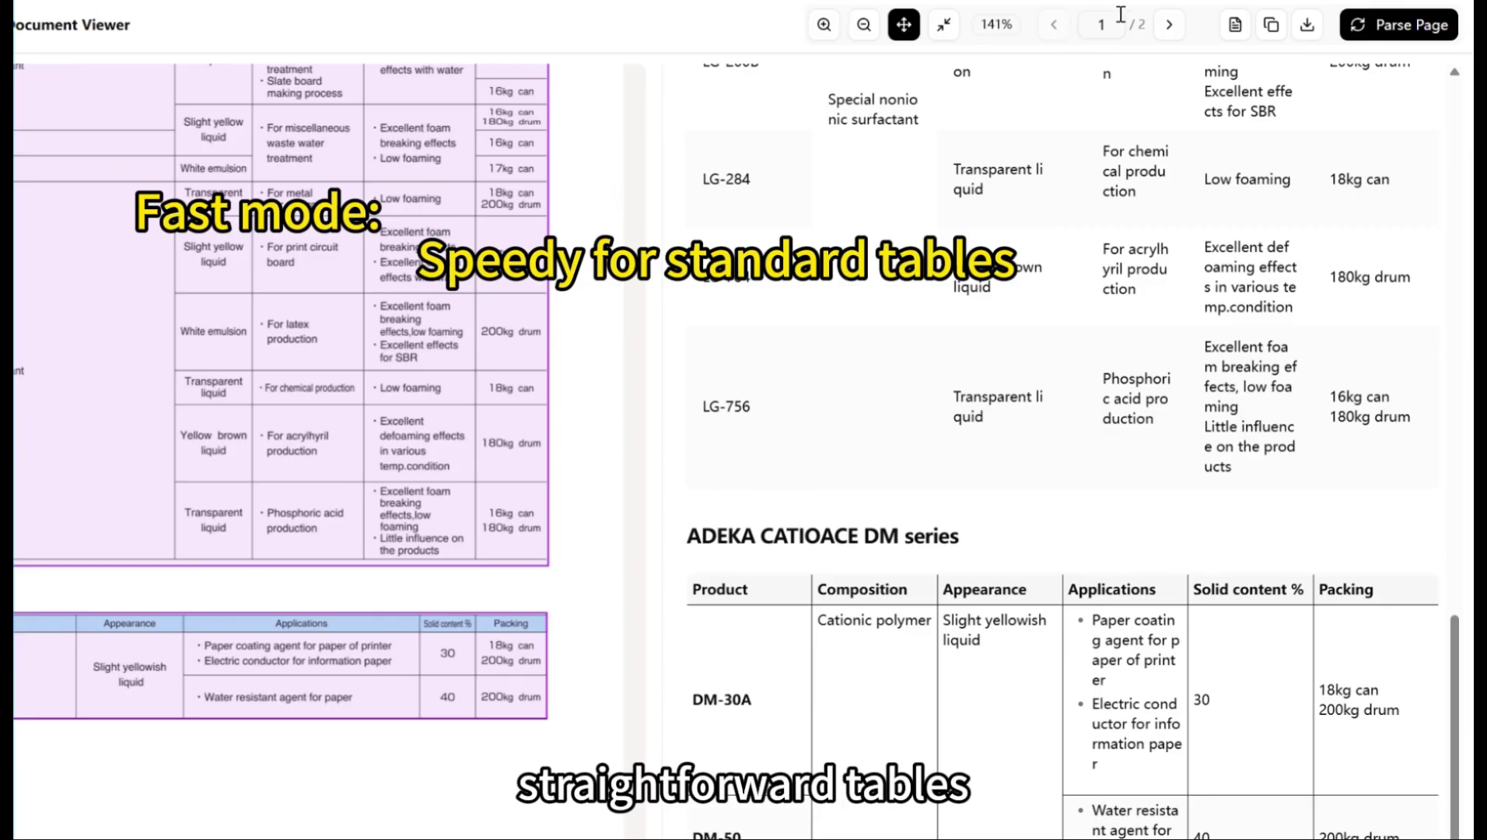
Go to page 2 of the Multi-Modal result and examine the header colors and cells of the ADEKA COL CC series table.
{"action": "left_click", "coordinate": [1167, 28]}
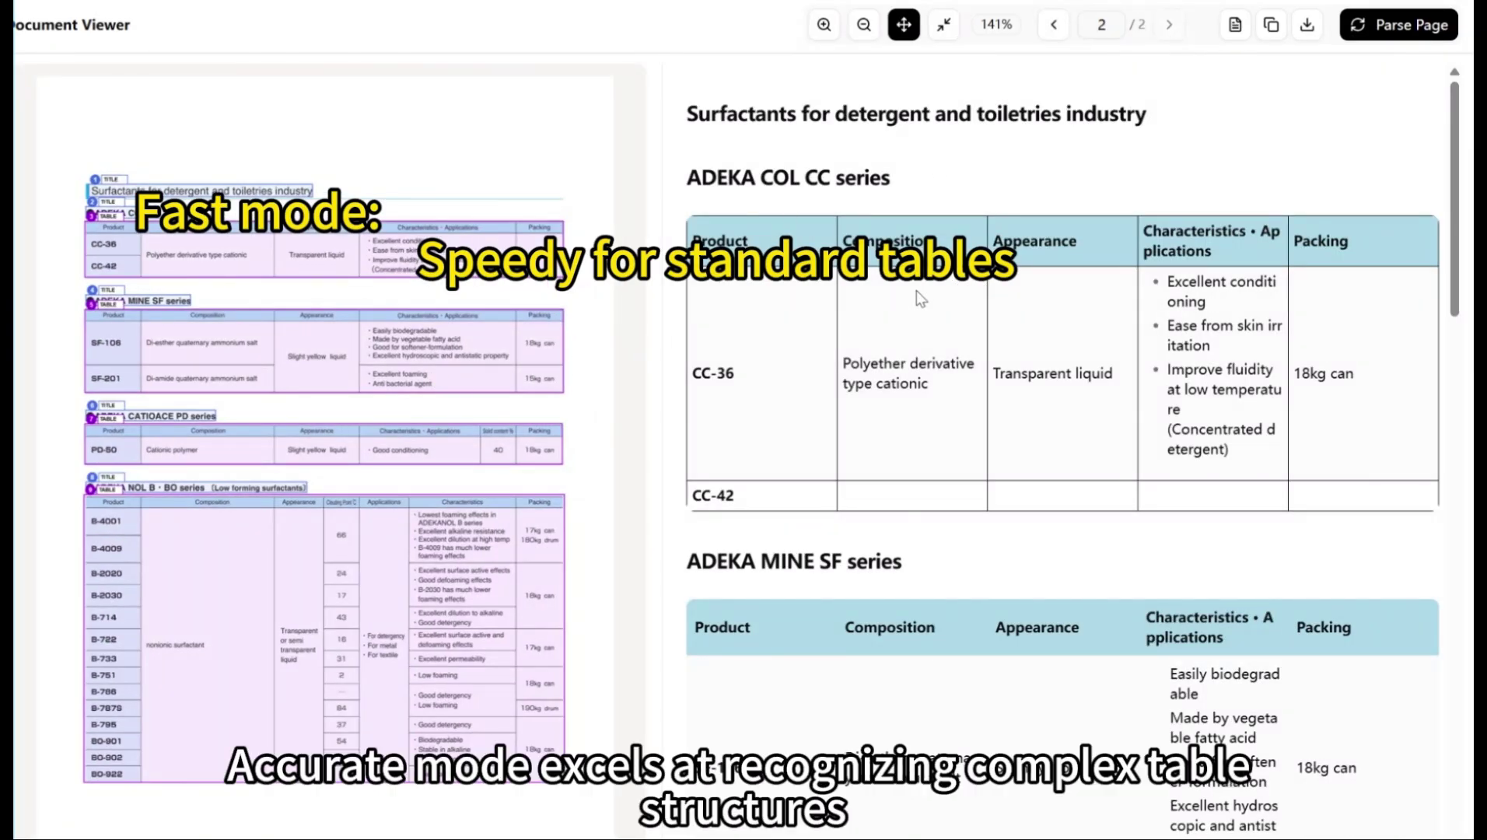
{"action": "scroll", "coordinate": [893, 339], "scroll_direction": "down", "scroll_amount": 3}
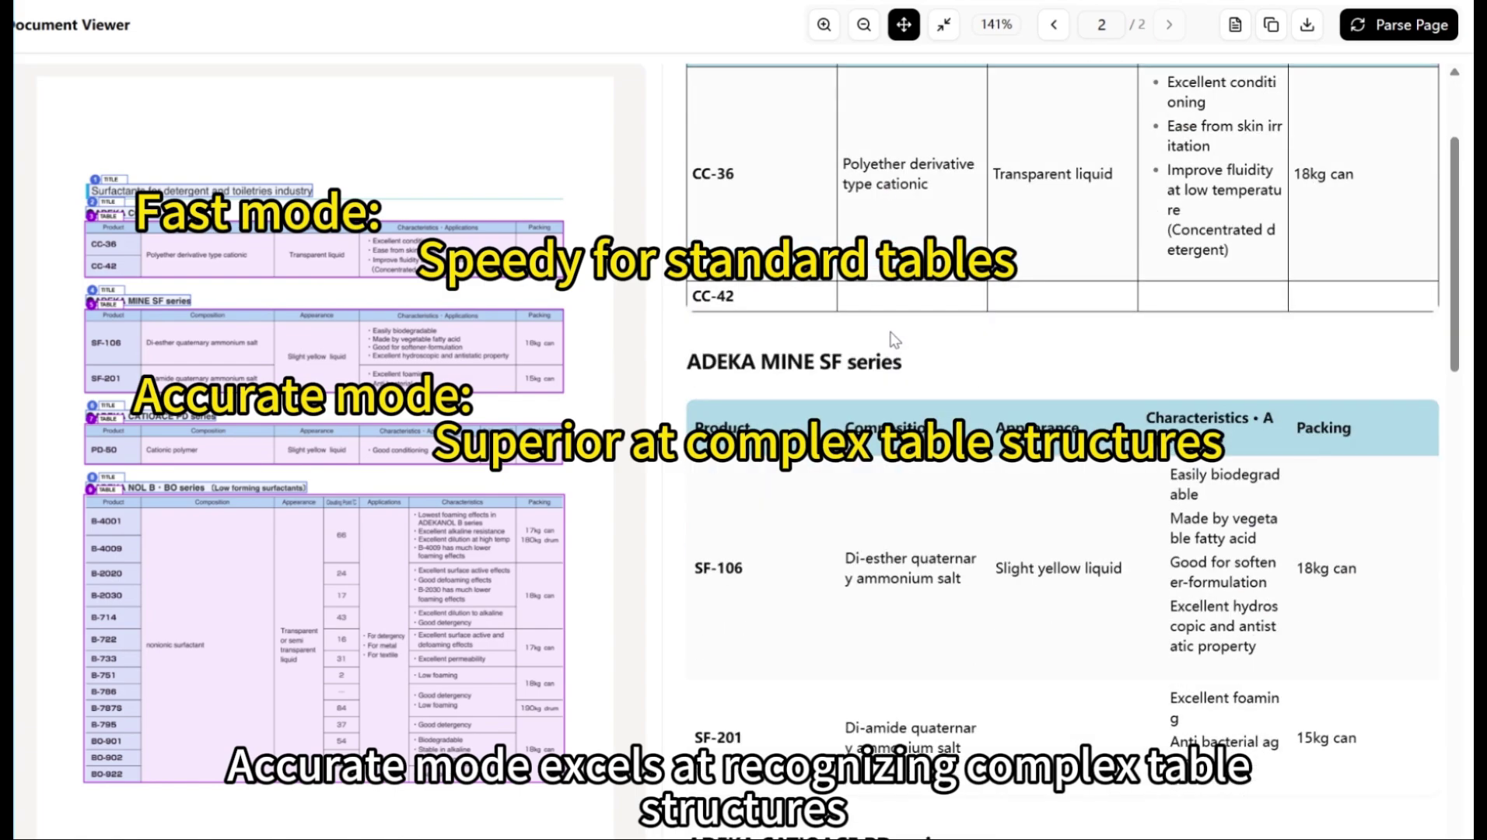
{"action": "scroll", "coordinate": [890, 332], "scroll_direction": "down", "scroll_amount": 1}
{"action": "scroll", "coordinate": [491, 333], "scroll_direction": "up", "scroll_amount": 2}
{"action": "scroll", "coordinate": [800, 219], "scroll_direction": "up", "scroll_amount": 3}
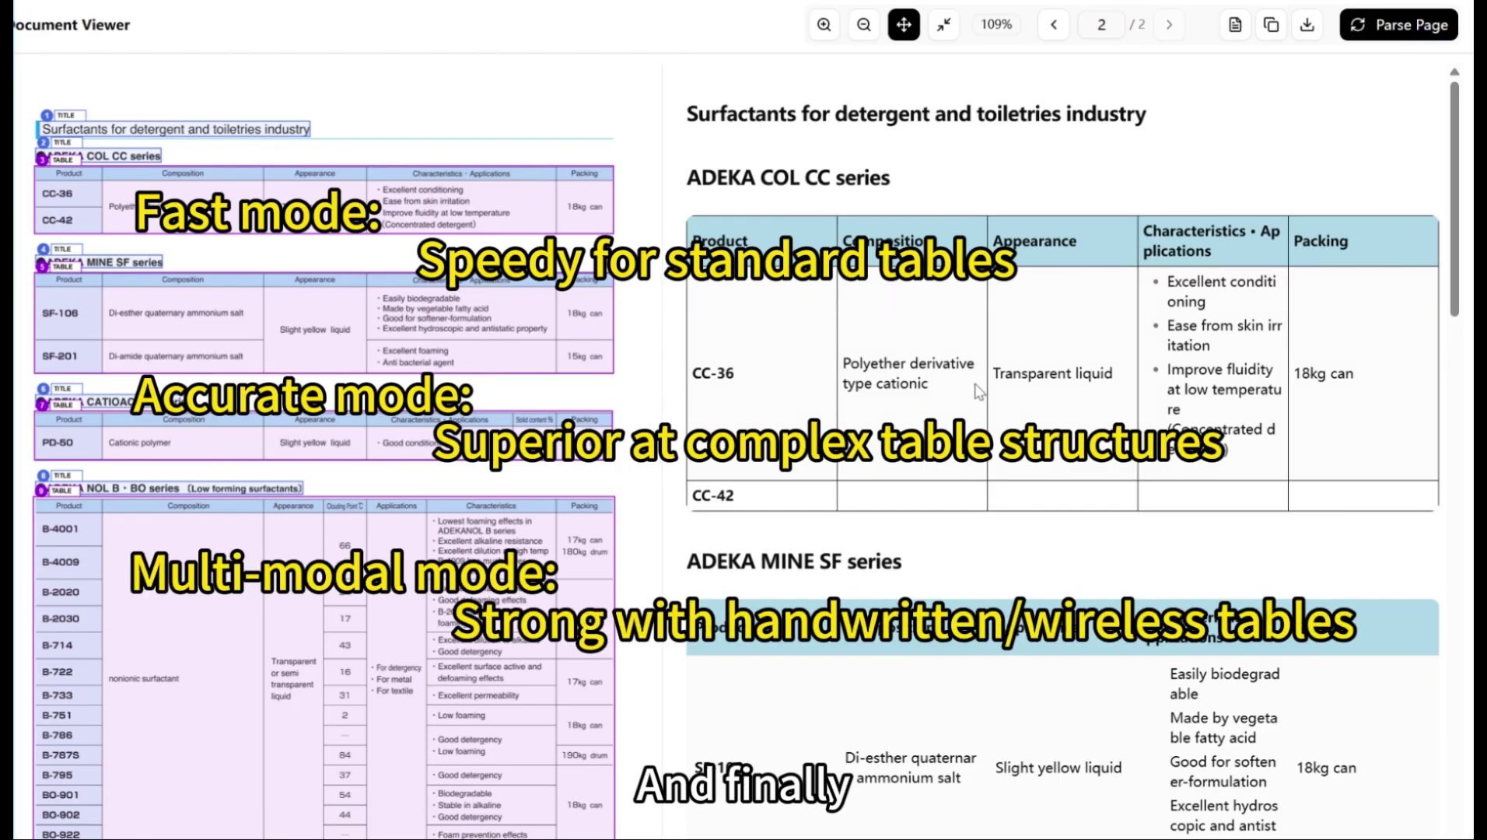
Review the Multi-Modal ADEKA MINE SF and CATIOACE PD series tables on page 2.
{"action": "scroll", "coordinate": [988, 420], "scroll_direction": "down", "scroll_amount": 4}
{"action": "scroll", "coordinate": [1063, 452], "scroll_direction": "down", "scroll_amount": 3}
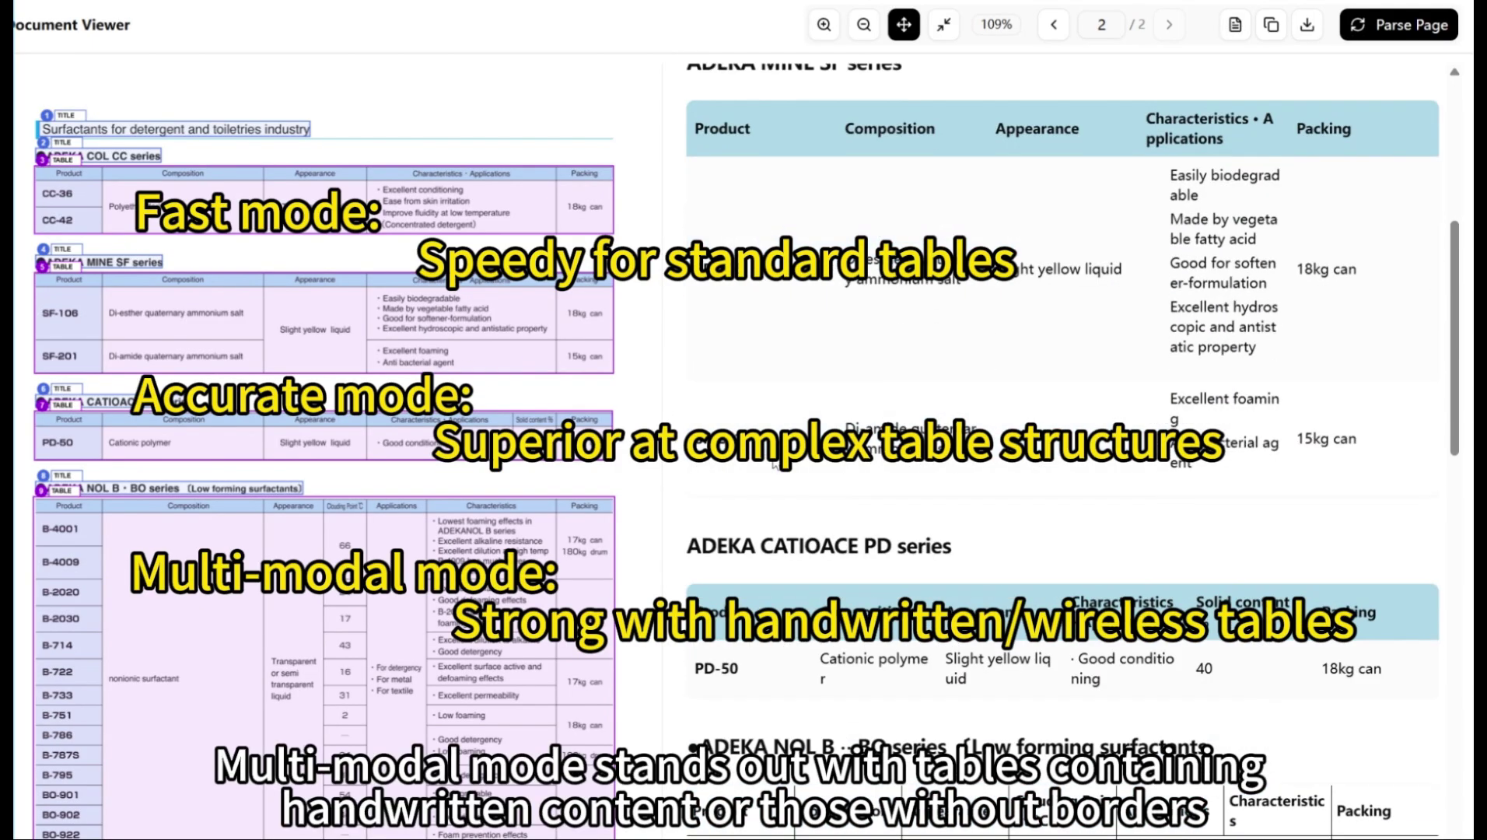
{"action": "scroll", "coordinate": [787, 515], "scroll_direction": "down", "scroll_amount": 3}
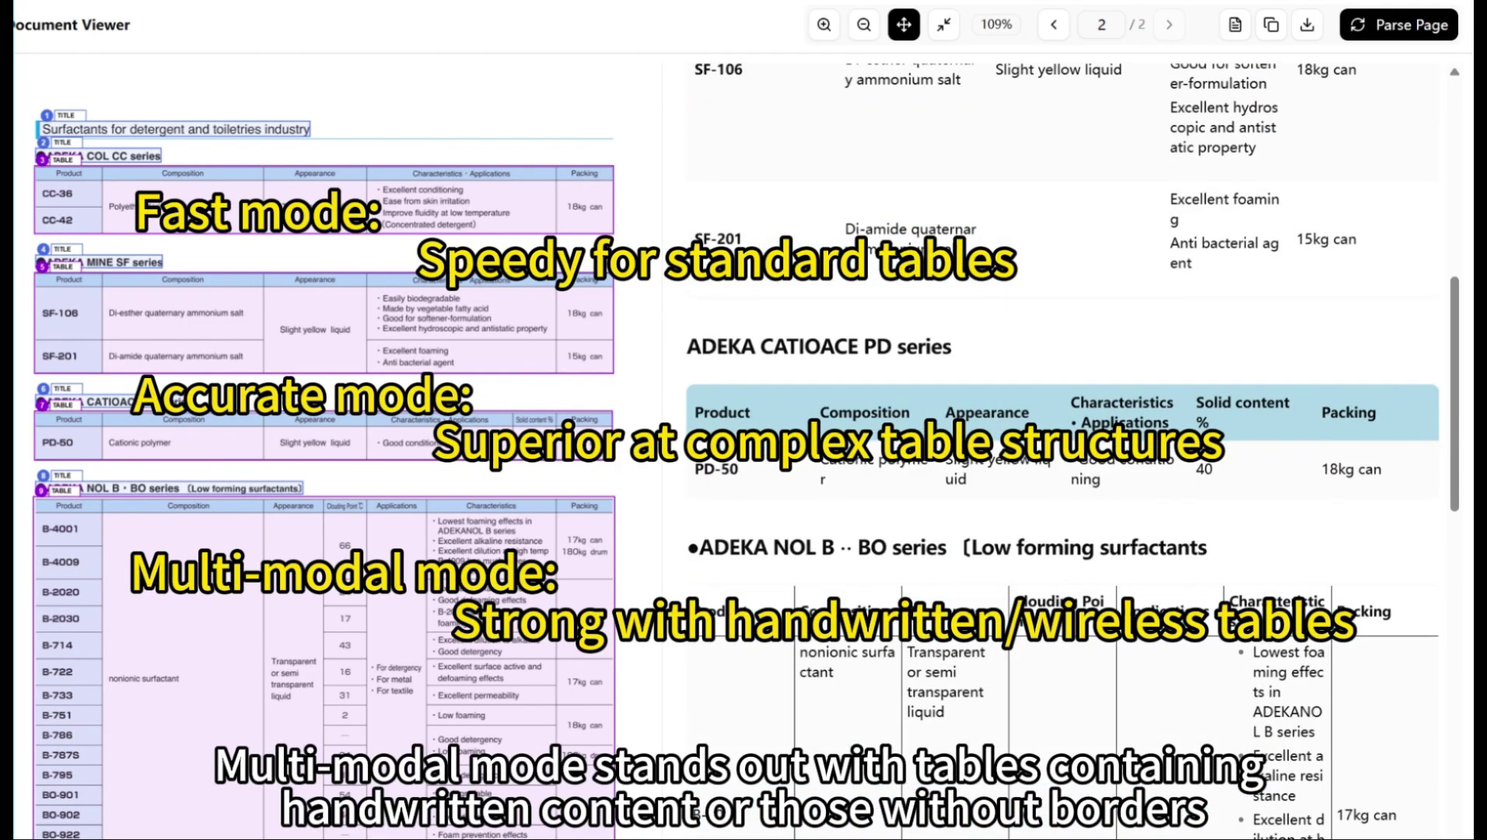
Compare the Multi-Modal ADEKA NOL B・BO series table on page 2, including its borders and merged cells, with the source table.
{"action": "scroll", "coordinate": [970, 565], "scroll_direction": "down", "scroll_amount": 4}
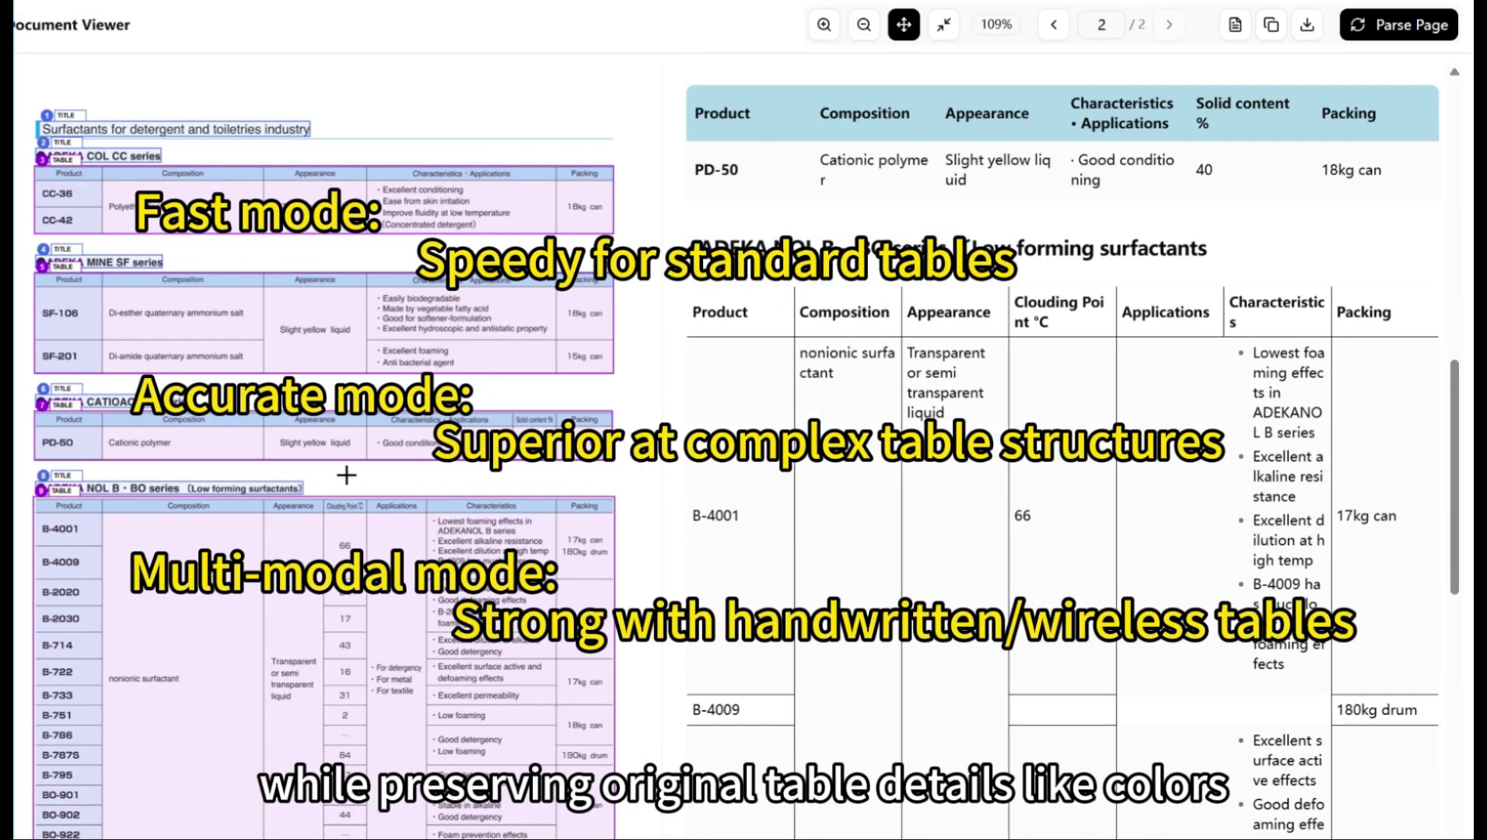
{"action": "scroll", "coordinate": [347, 474], "scroll_direction": "up", "scroll_amount": 1}
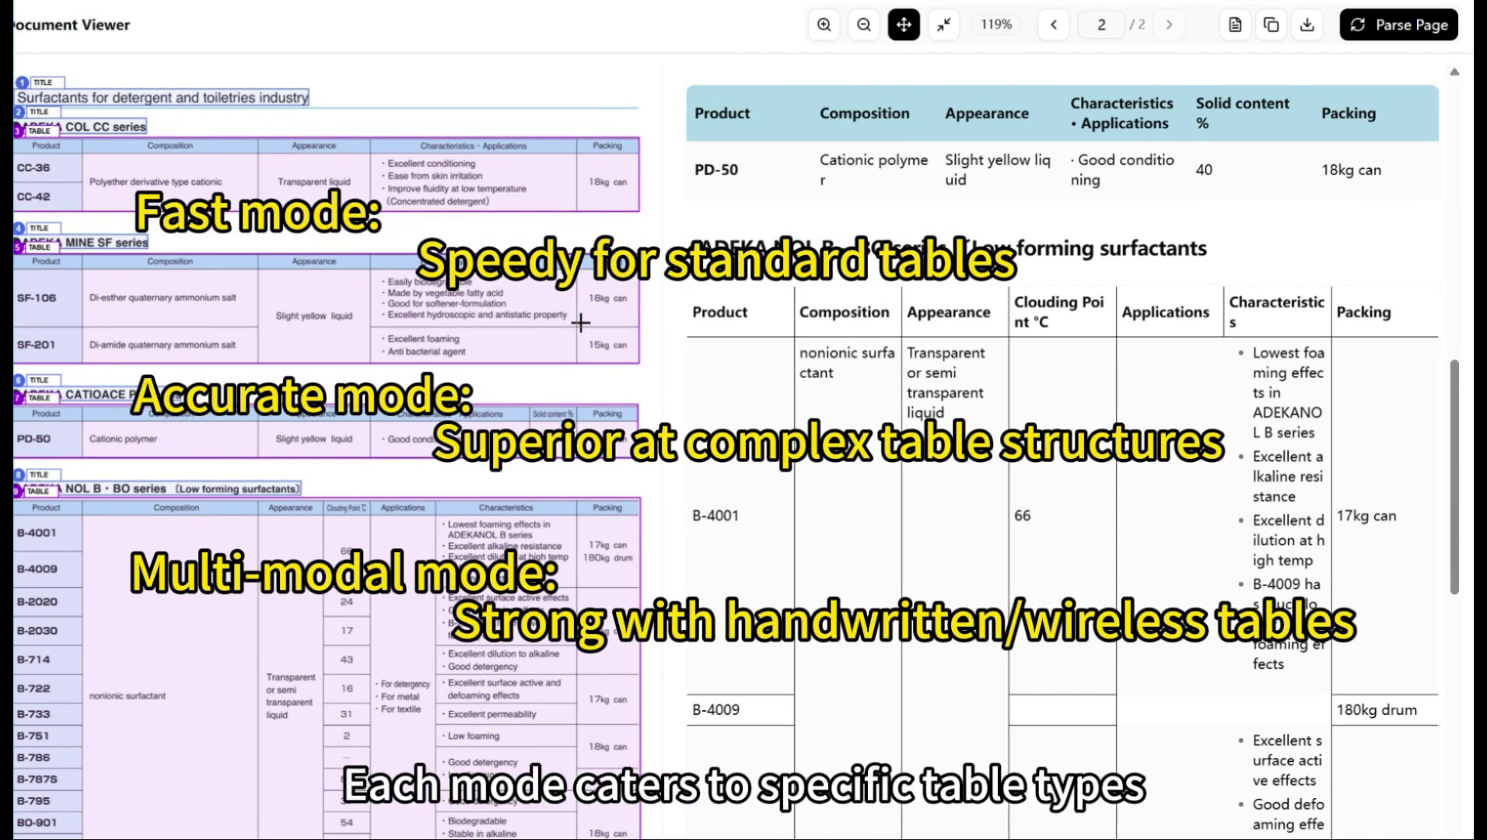
{"action": "left_click_drag", "start_coordinate": [474, 412], "coordinate": [574, 292]}
{"action": "scroll", "coordinate": [779, 523], "scroll_direction": "down", "scroll_amount": 2}
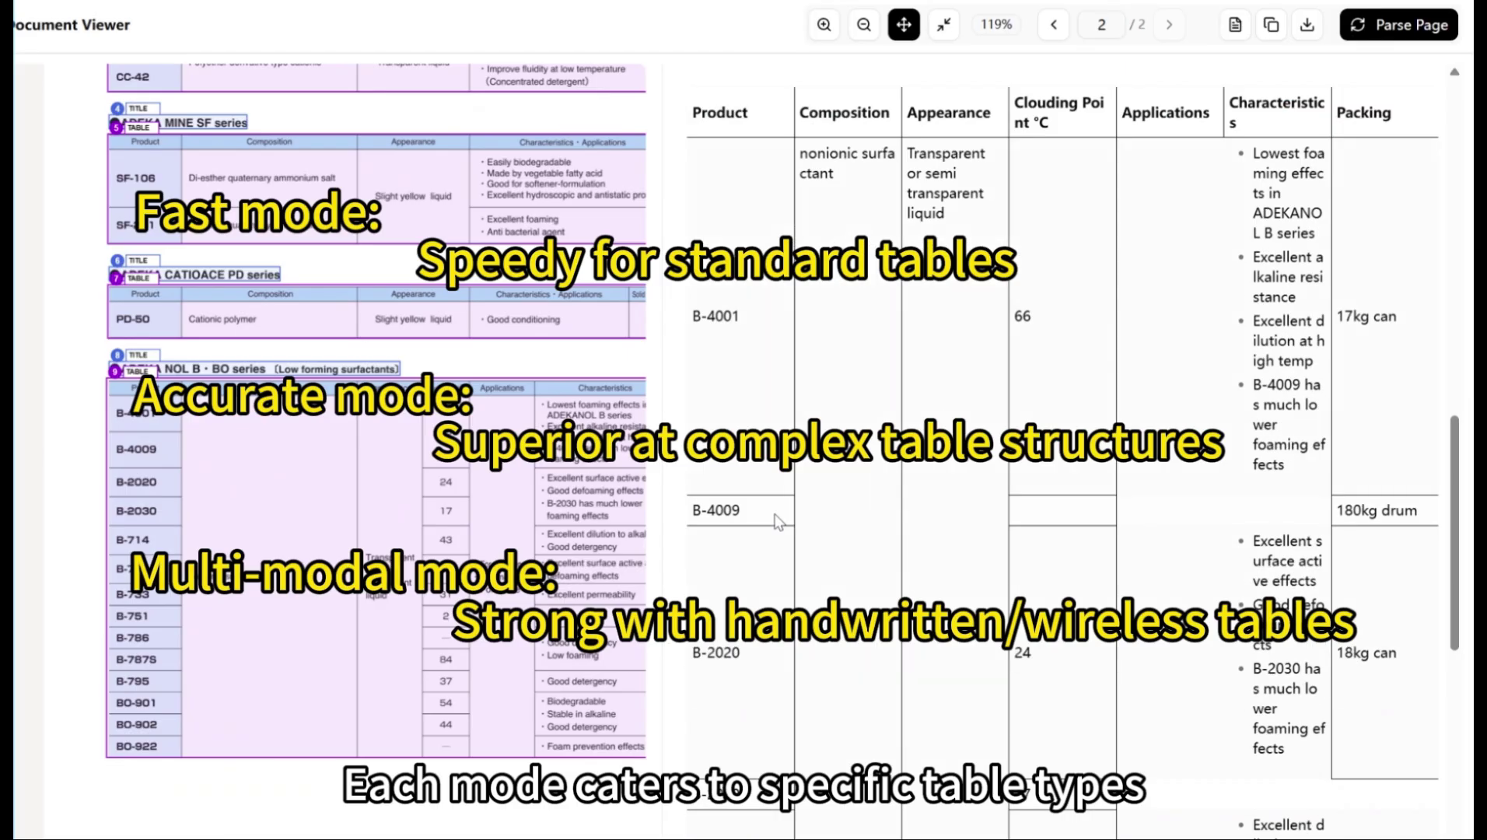
{"action": "scroll", "coordinate": [779, 522], "scroll_direction": "down", "scroll_amount": 8}
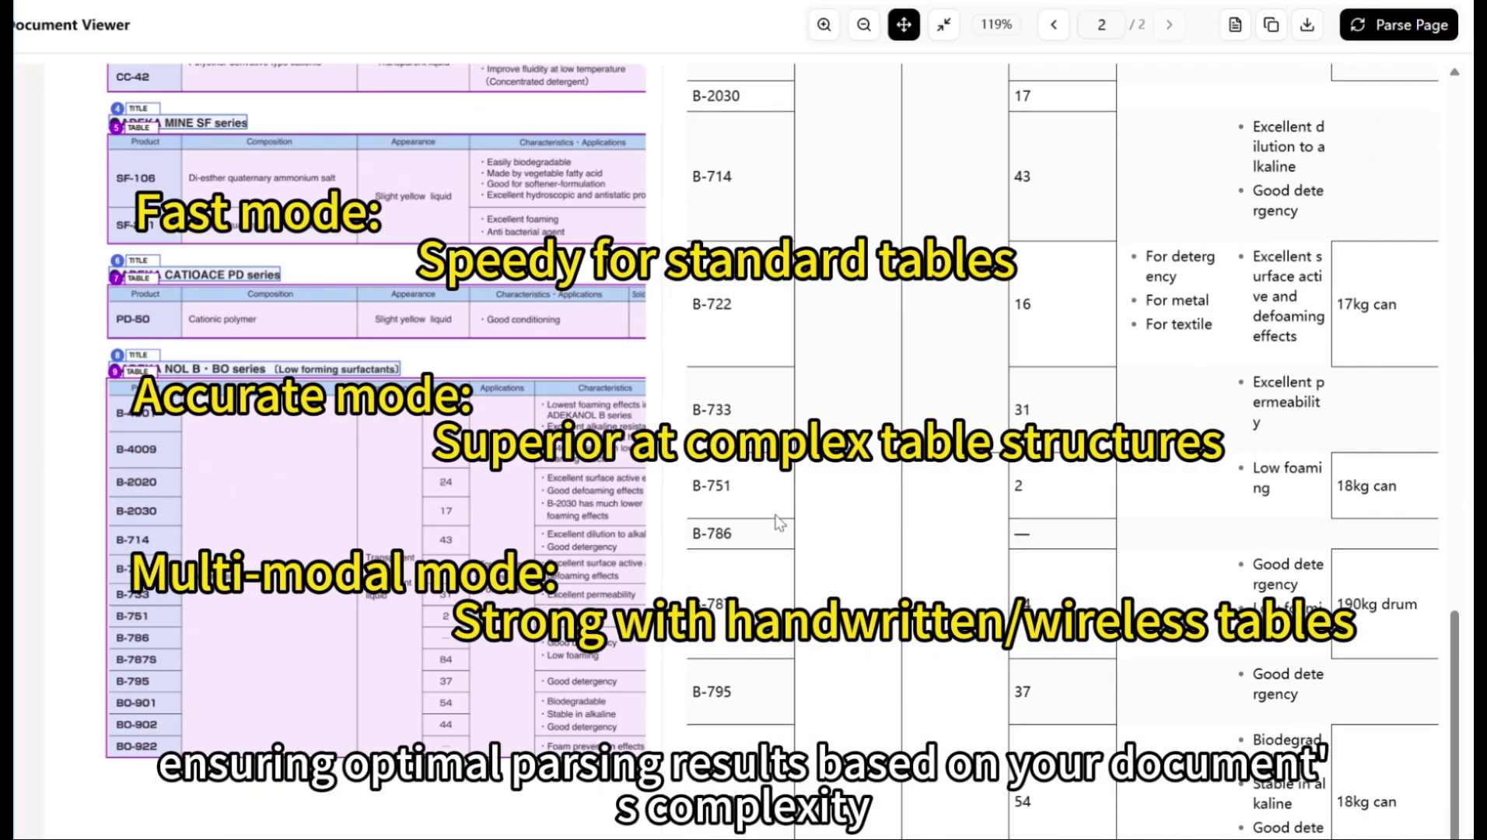
{"action": "scroll", "coordinate": [779, 522], "scroll_direction": "down", "scroll_amount": 2}
{"action": "scroll", "coordinate": [949, 707], "scroll_direction": "up", "scroll_amount": 14}
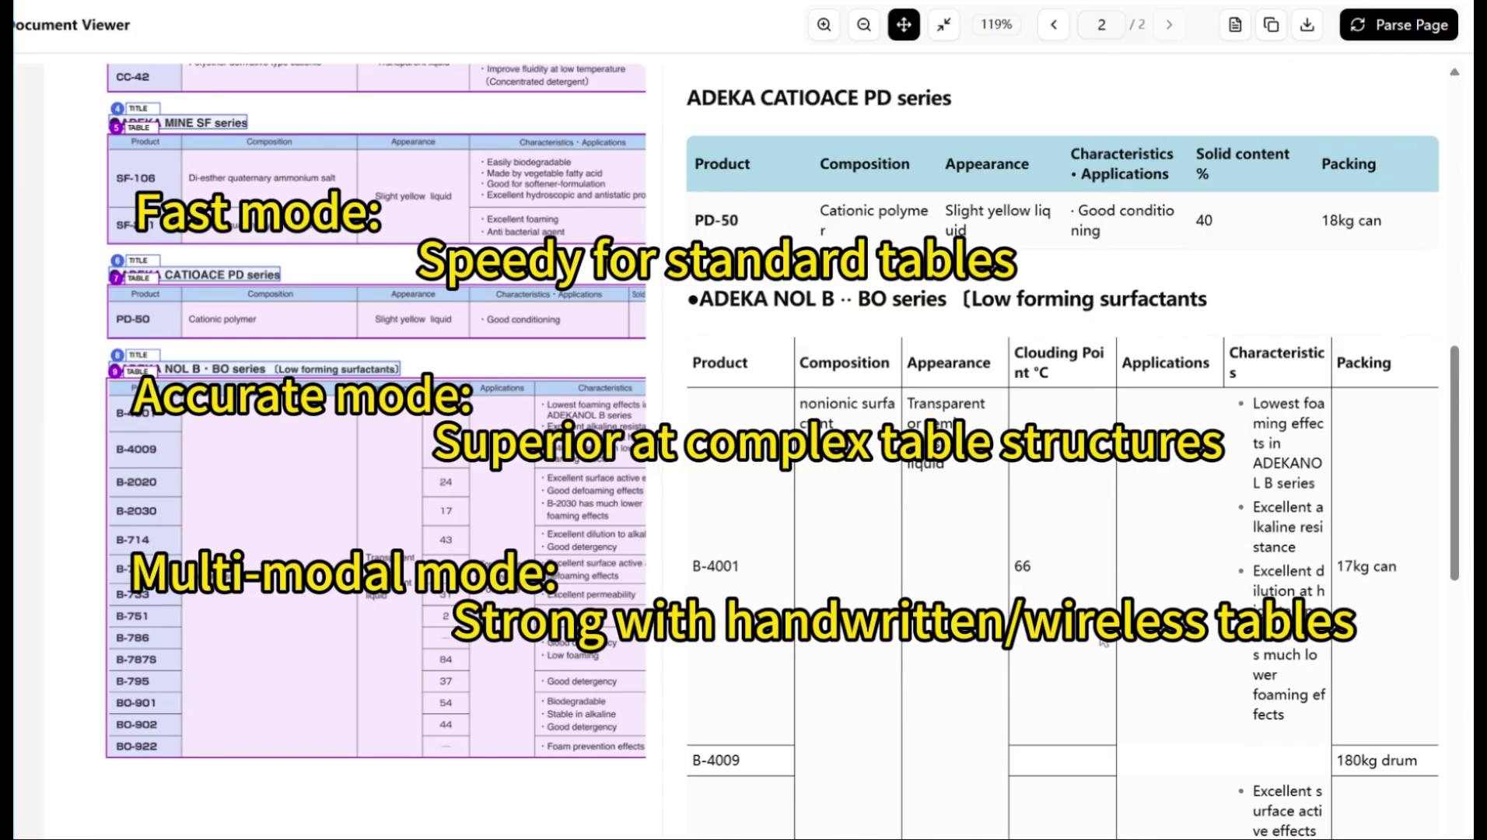
{"action": "left_click_drag", "start_coordinate": [493, 545], "coordinate": [374, 549]}
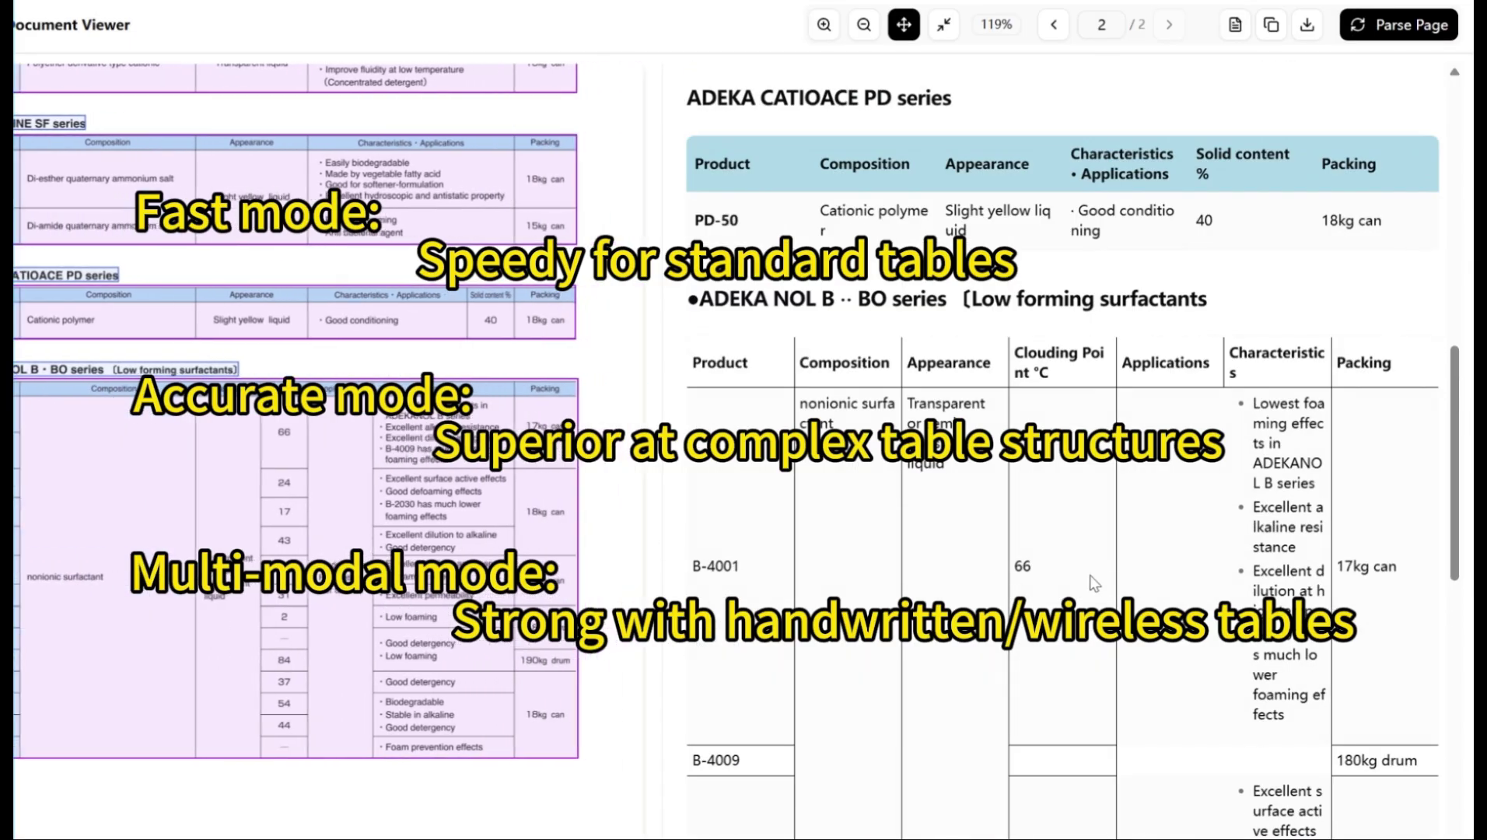
Review the product rows of the Multi-Modal ADEKA NOL B・BO series table from B-4001 down to BO-922 on page 2.
{"action": "scroll", "coordinate": [1368, 576], "scroll_direction": "down", "scroll_amount": 10}
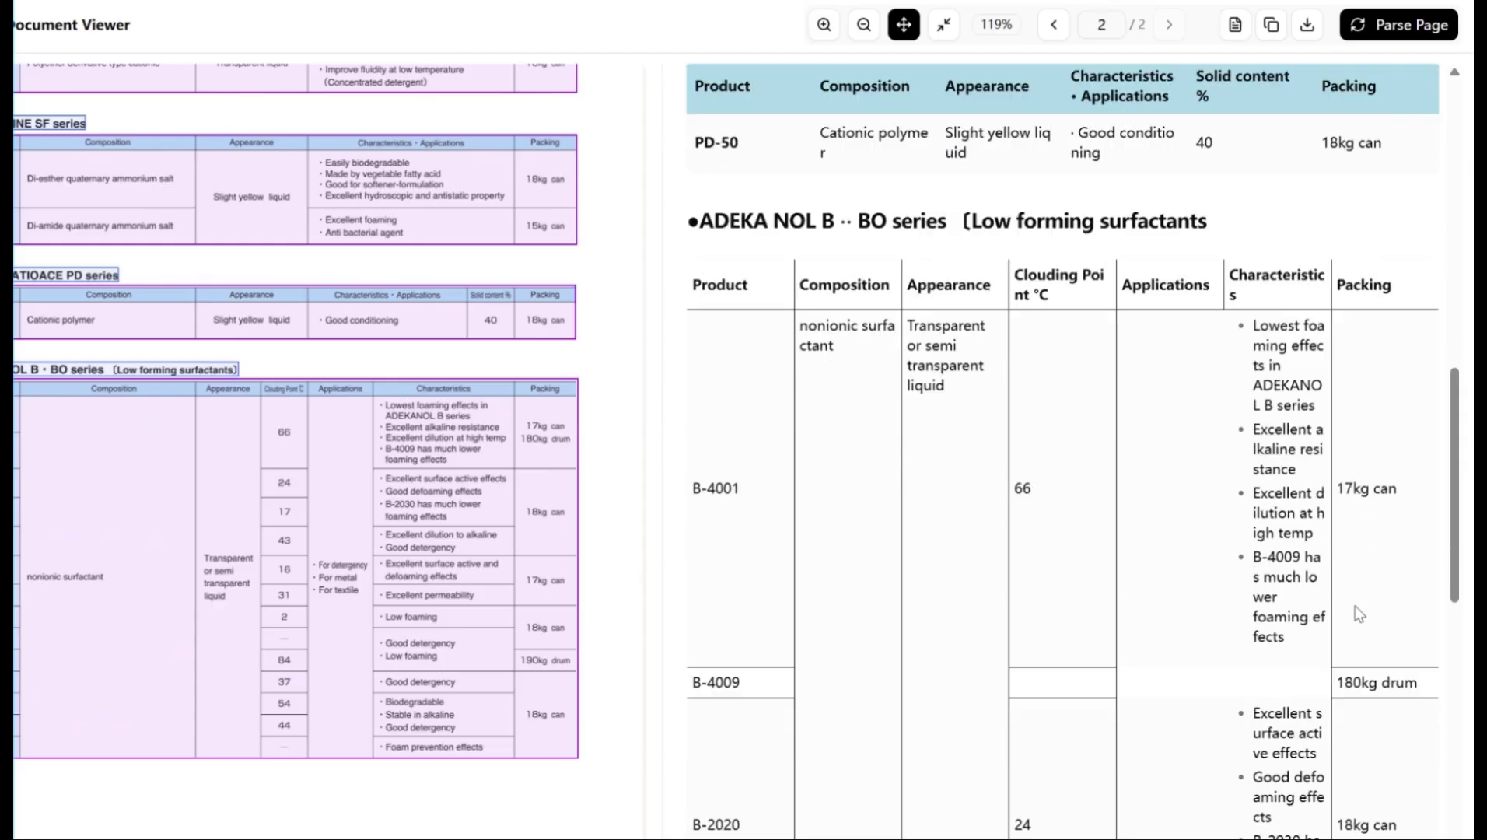
{"action": "scroll", "coordinate": [1357, 614], "scroll_direction": "down", "scroll_amount": 4}
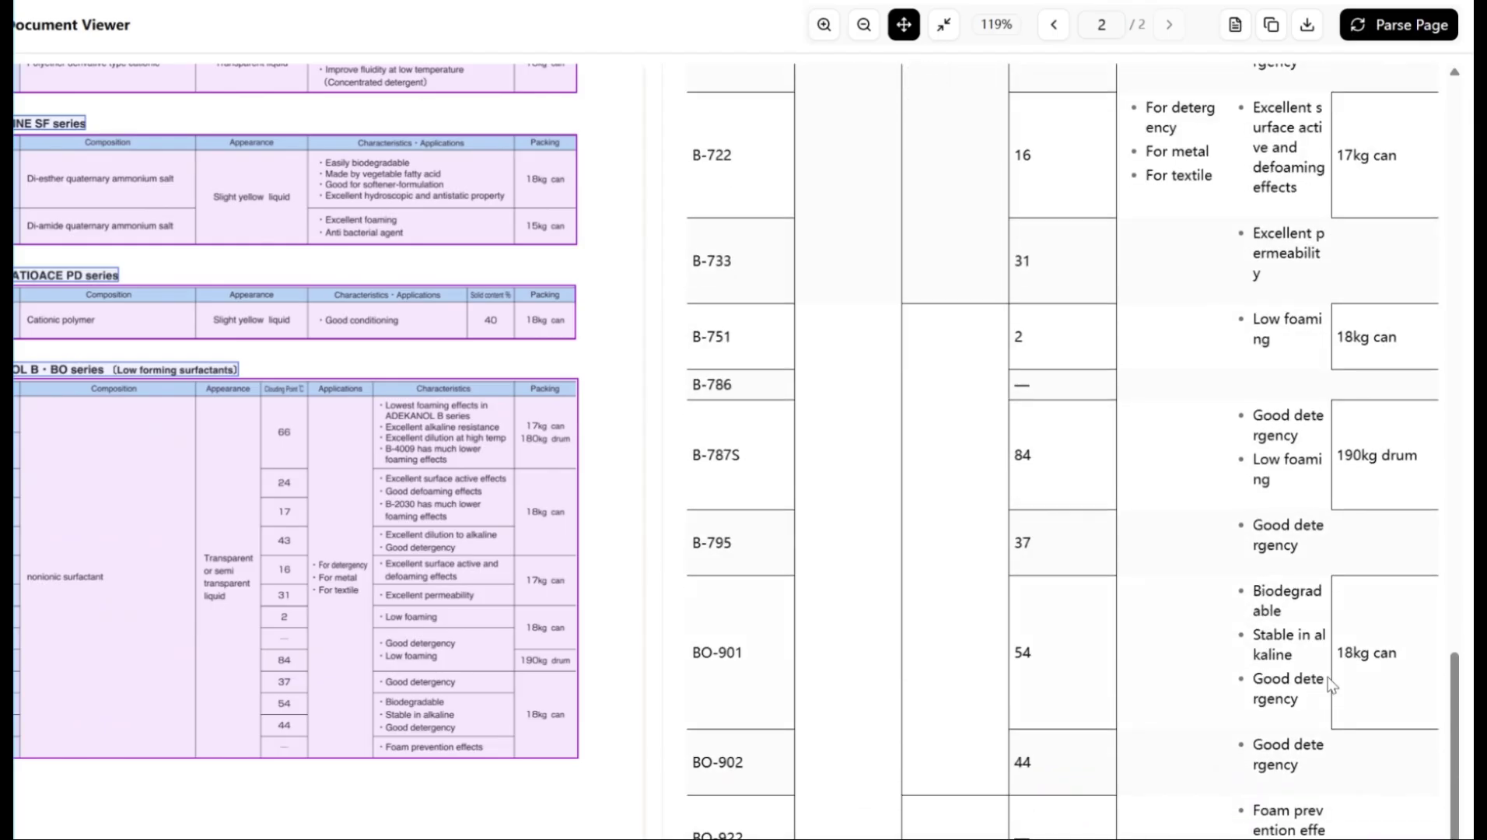
{"action": "scroll", "coordinate": [1324, 681], "scroll_direction": "up", "scroll_amount": 14}
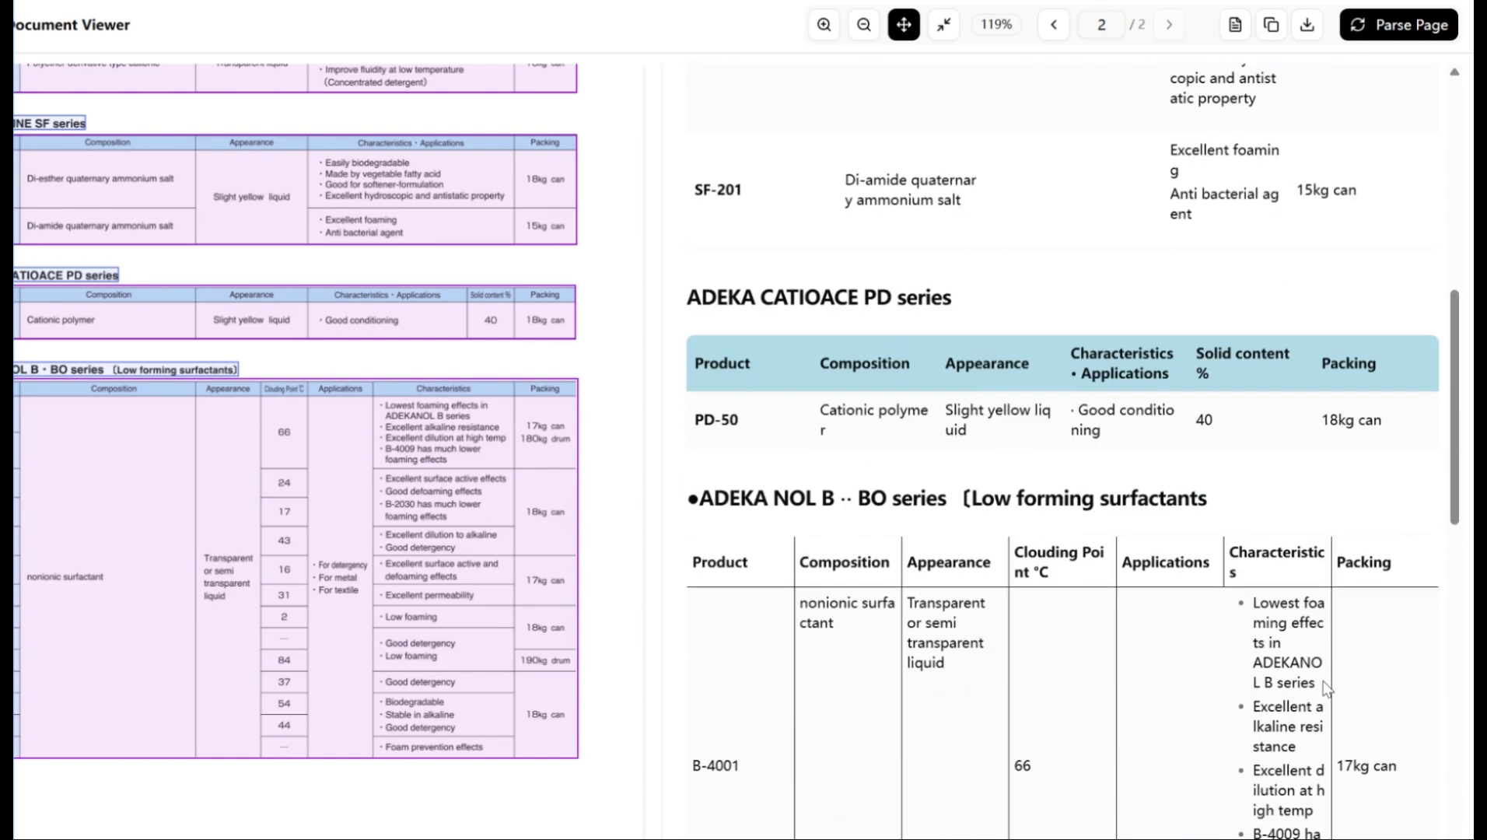
{"action": "left_click_drag", "start_coordinate": [605, 551], "coordinate": [637, 570]}
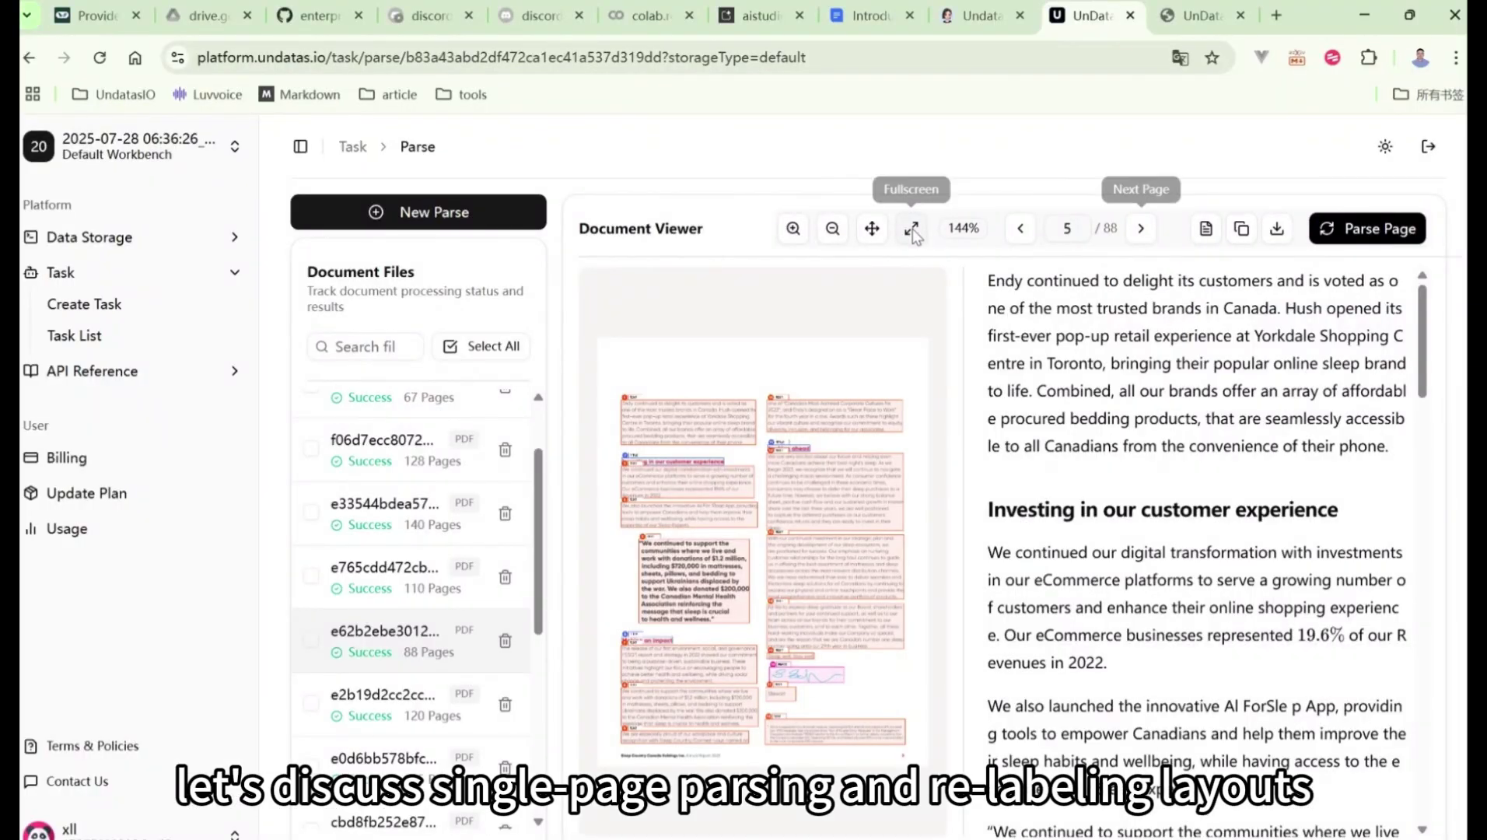
View page 5 of the 88-page document in fullscreen and change the "I'd like to express deep gratitude" paragraph's layout type to Title.
{"action": "left_click", "coordinate": [912, 230]}
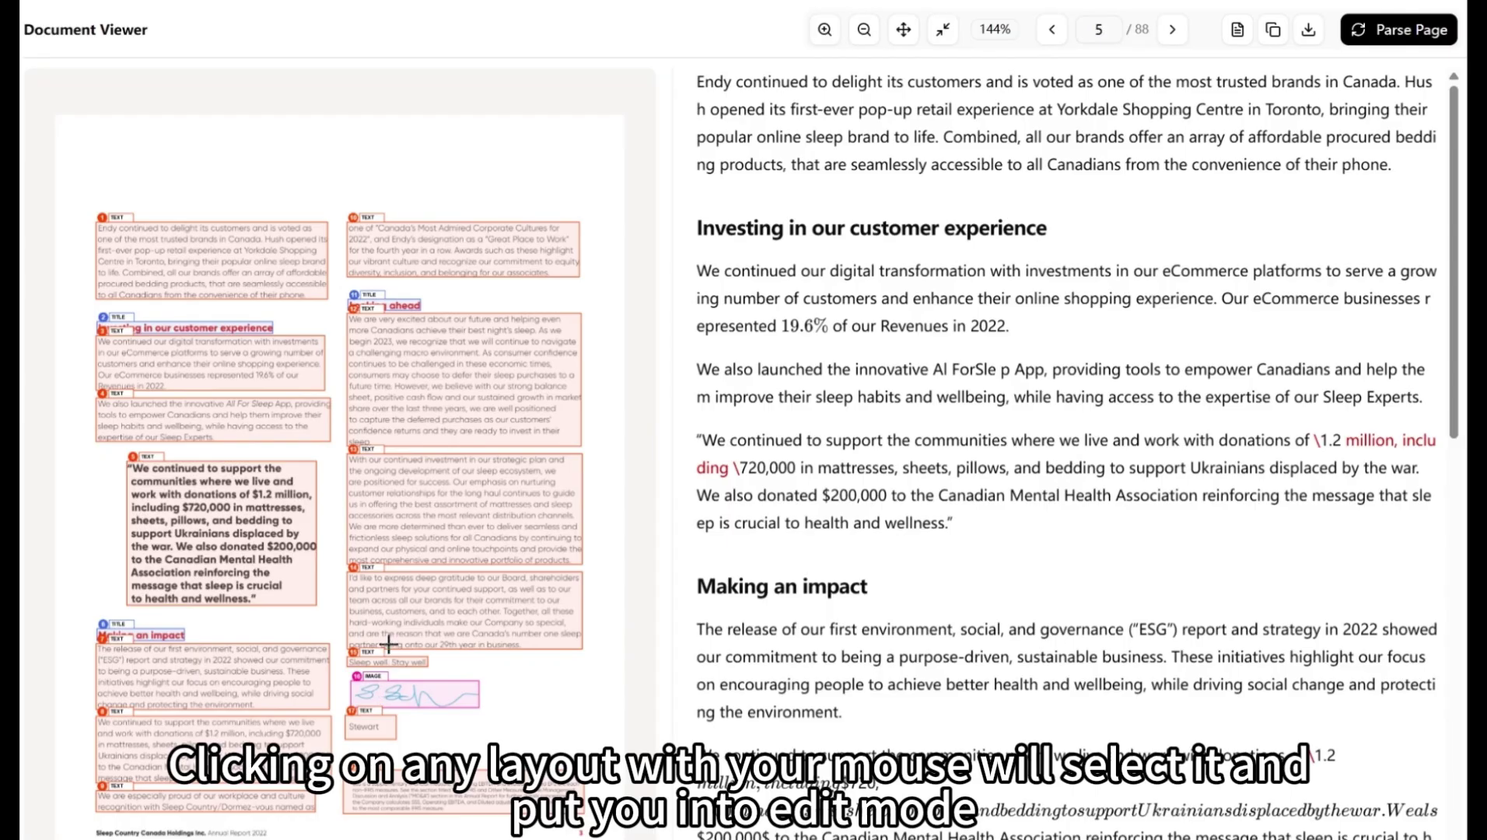
{"action": "left_click", "coordinate": [414, 620]}
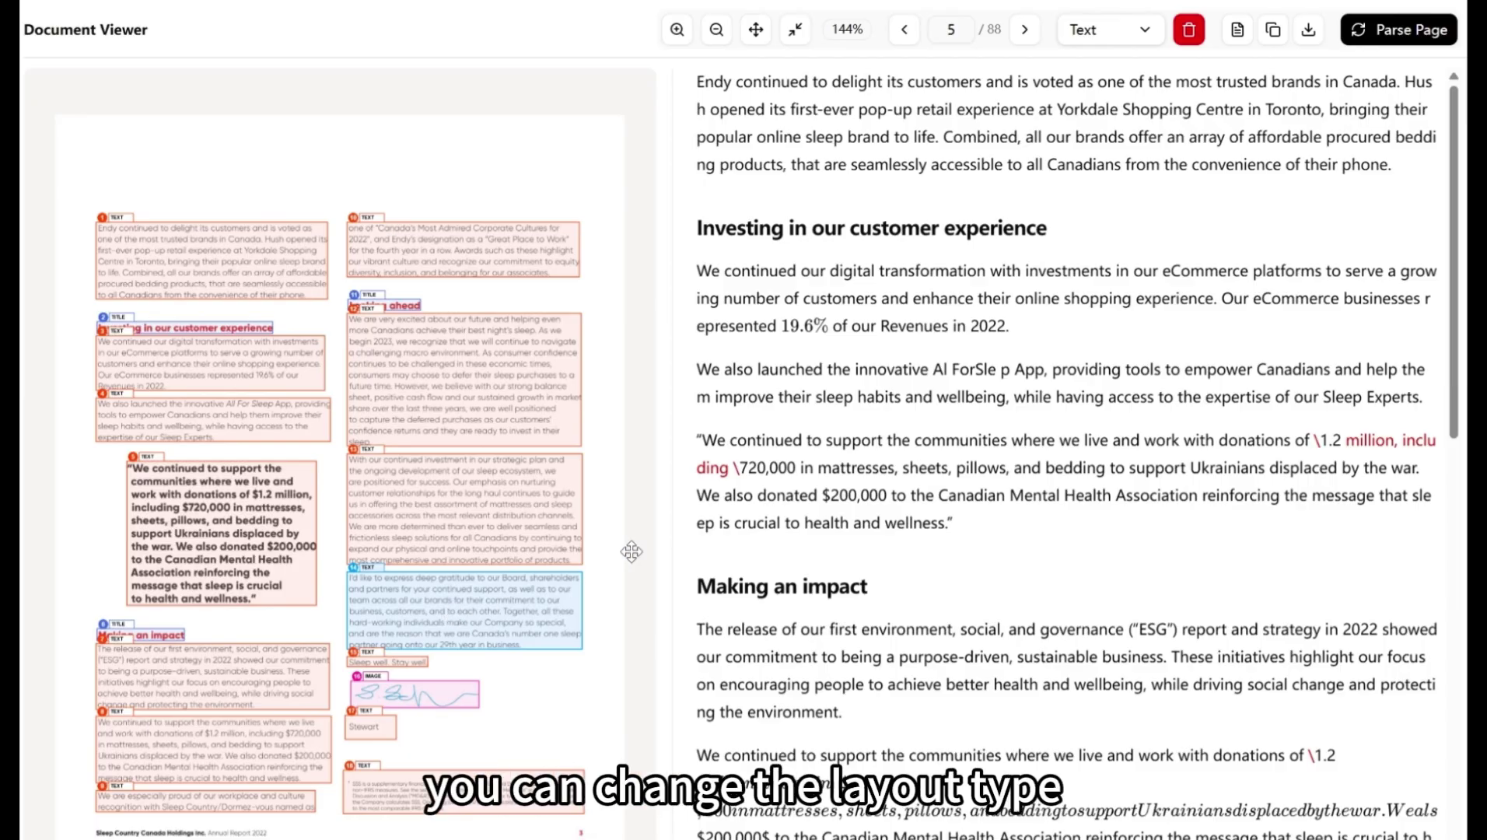
{"action": "left_click", "coordinate": [1123, 31]}
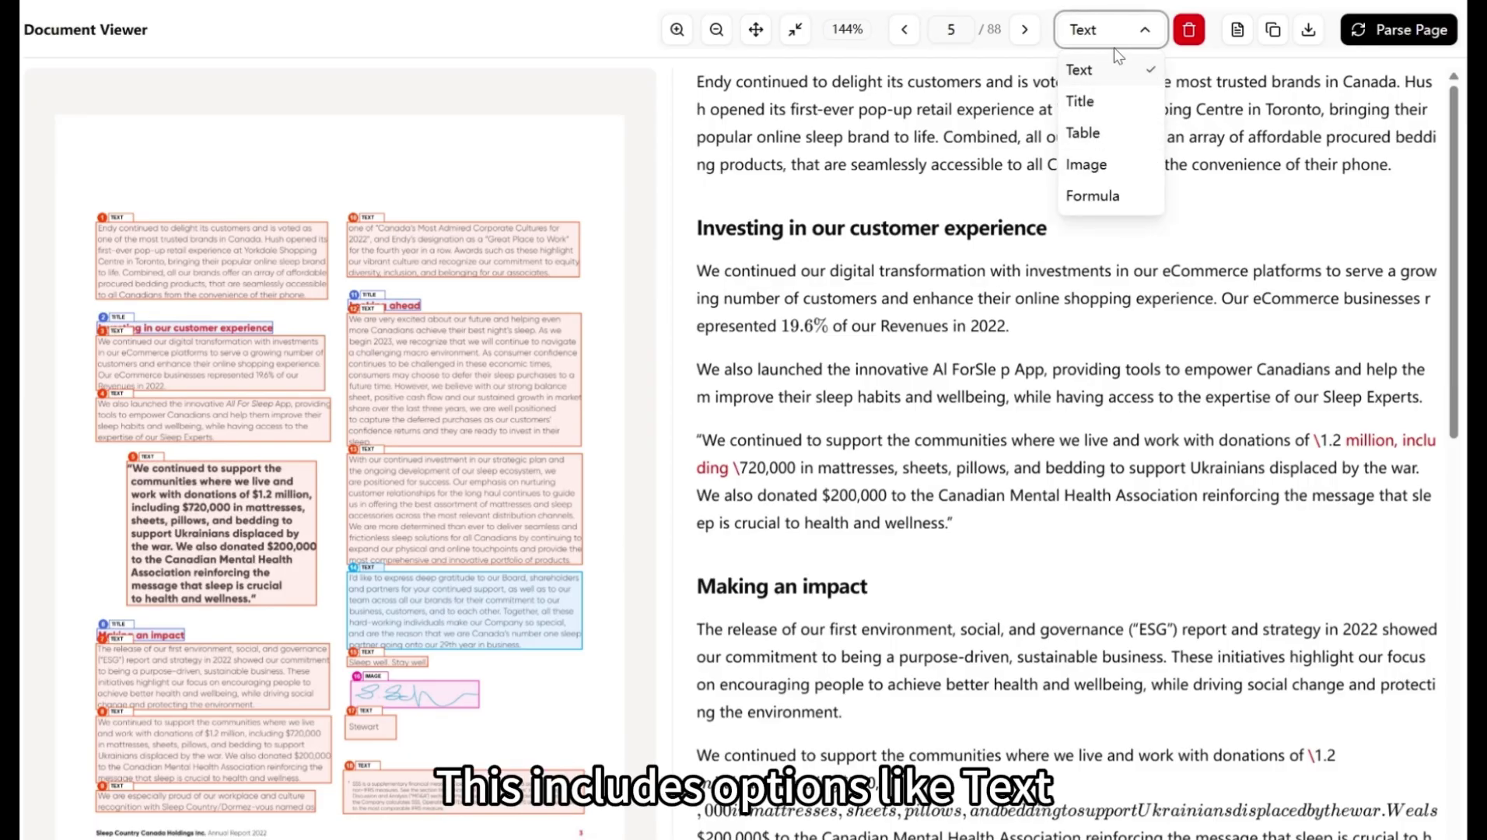
{"action": "left_click", "coordinate": [1100, 102]}
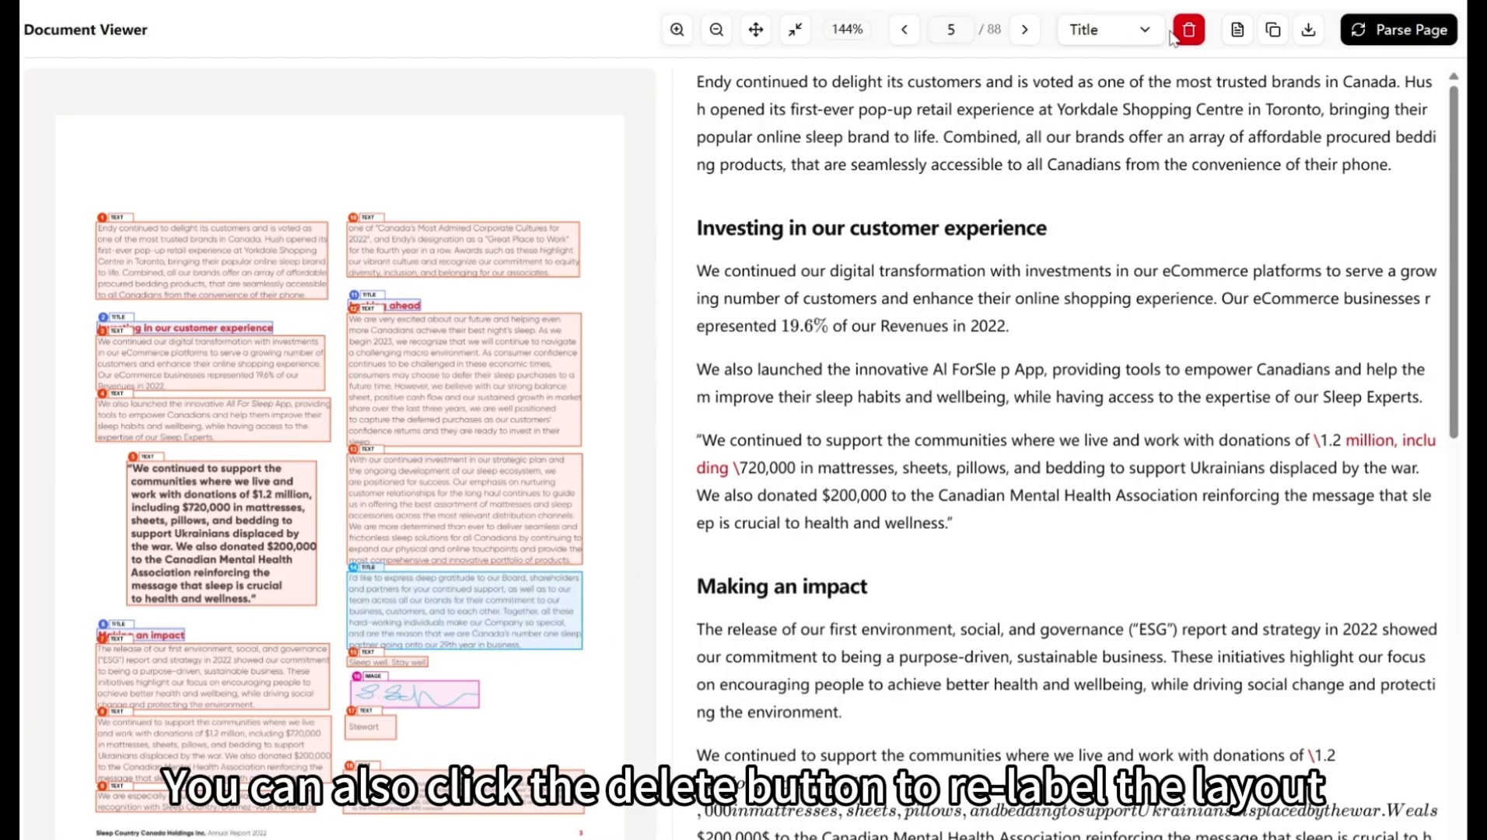
Delete the "I'd like to express deep gratitude" paragraph's layout region and redraw it around the whole paragraph as Text.
{"action": "left_click", "coordinate": [1189, 31]}
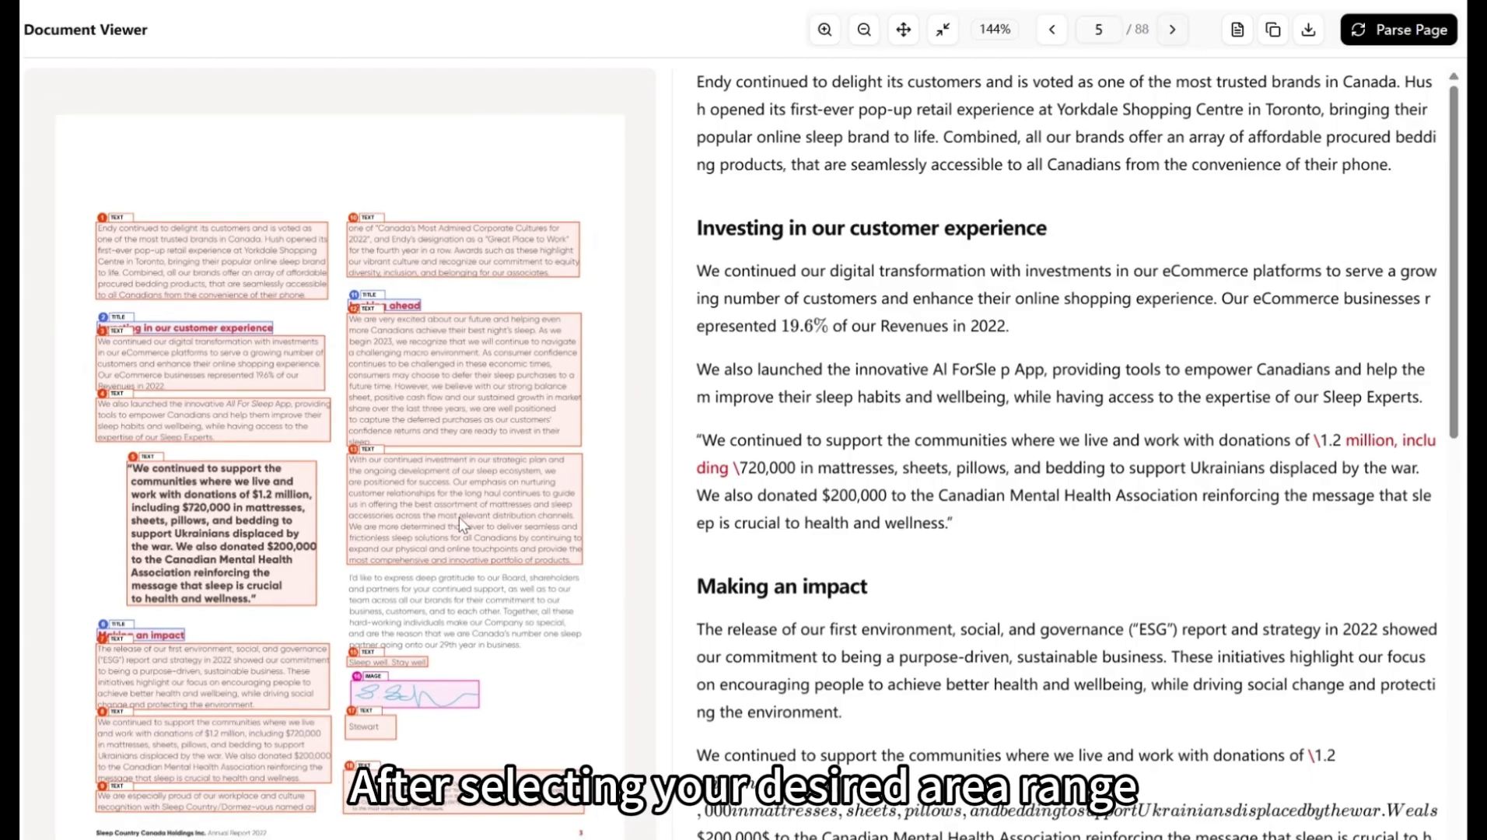
{"action": "left_click_drag", "start_coordinate": [347, 570], "coordinate": [584, 651]}
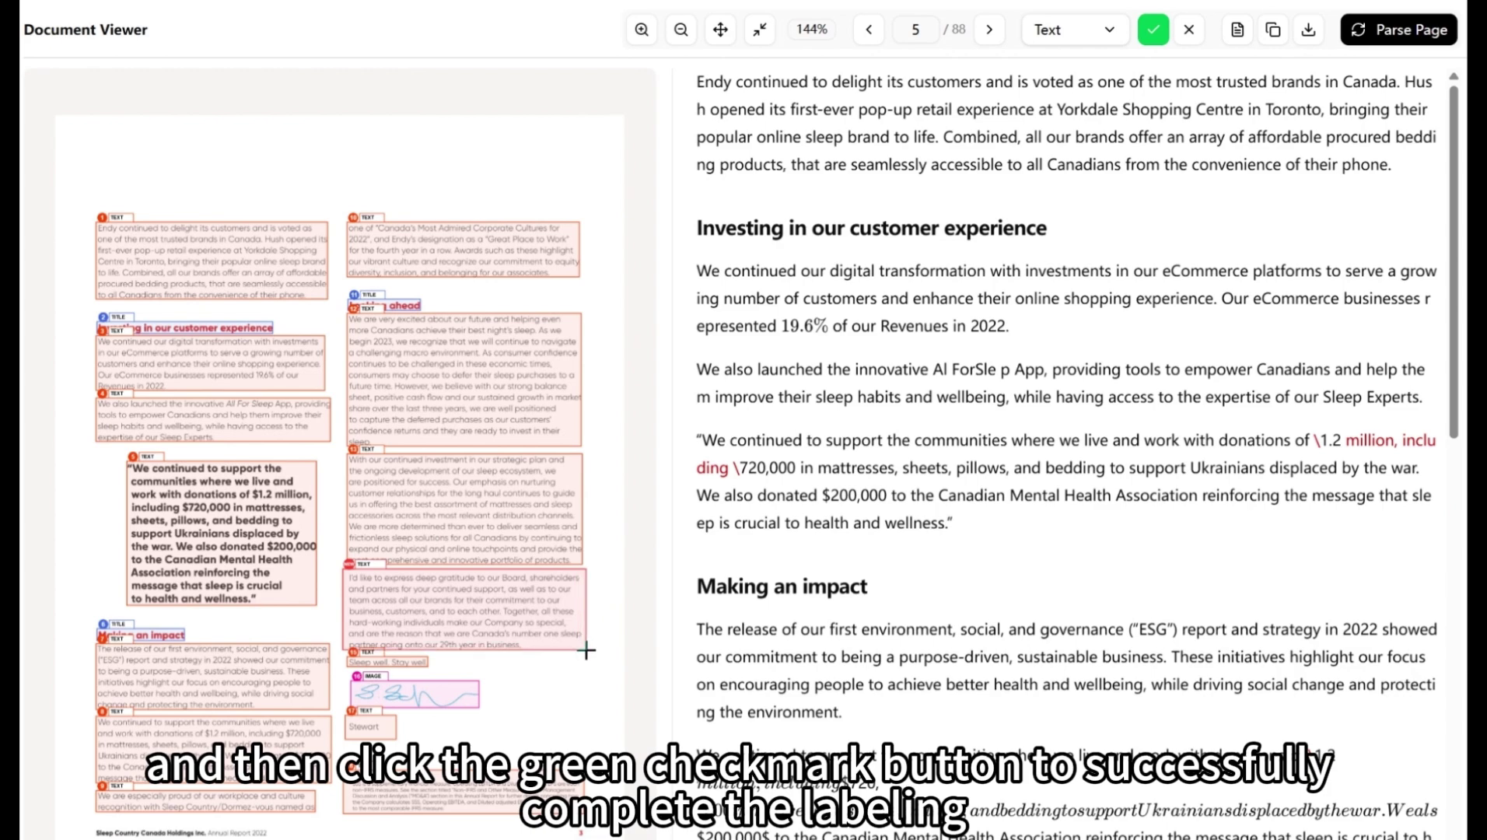
{"action": "left_click", "coordinate": [1107, 29]}
{"action": "left_click", "coordinate": [1075, 71]}
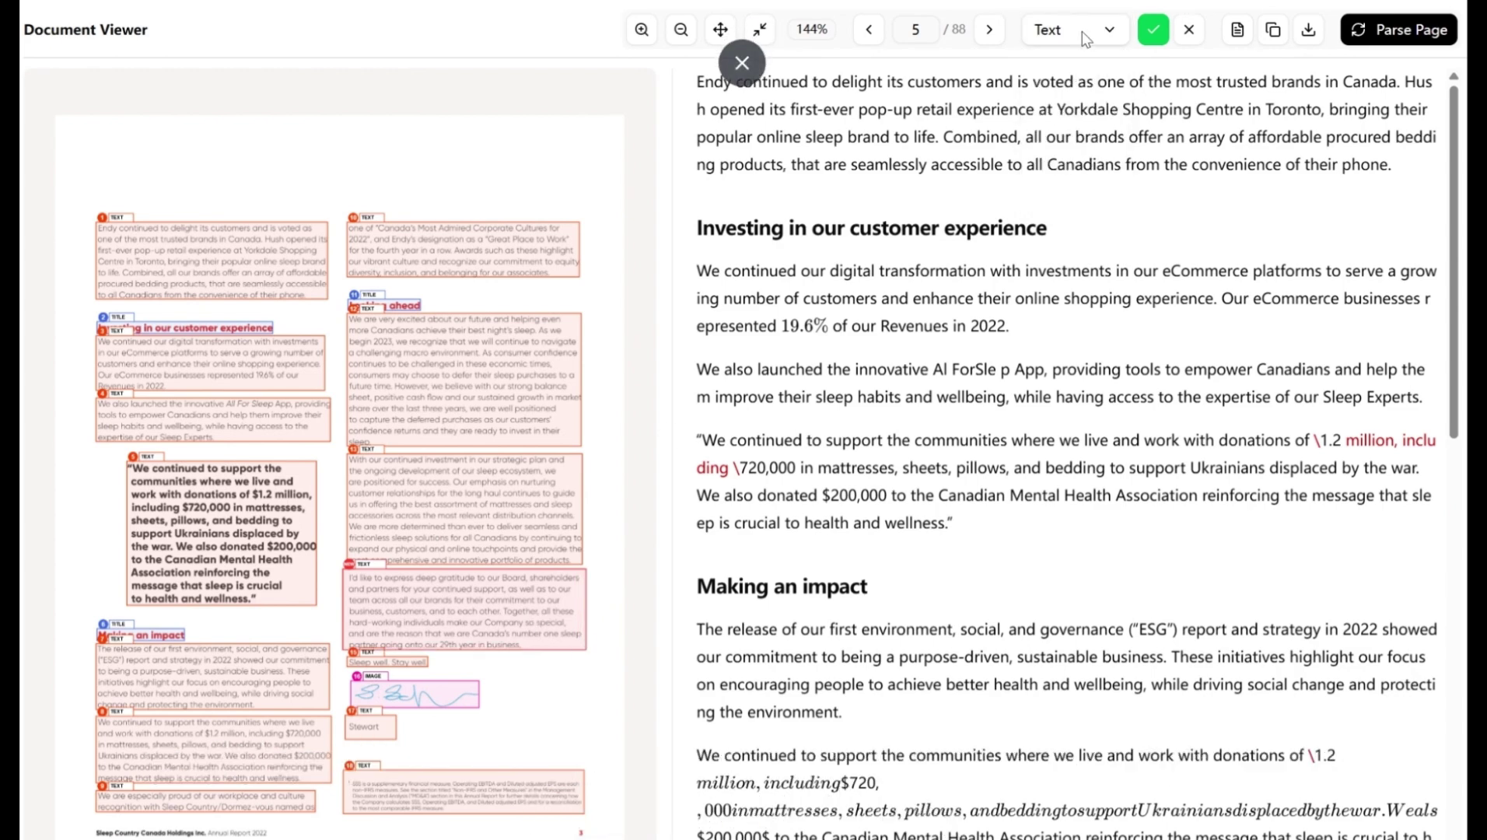
{"action": "left_click", "coordinate": [1154, 29]}
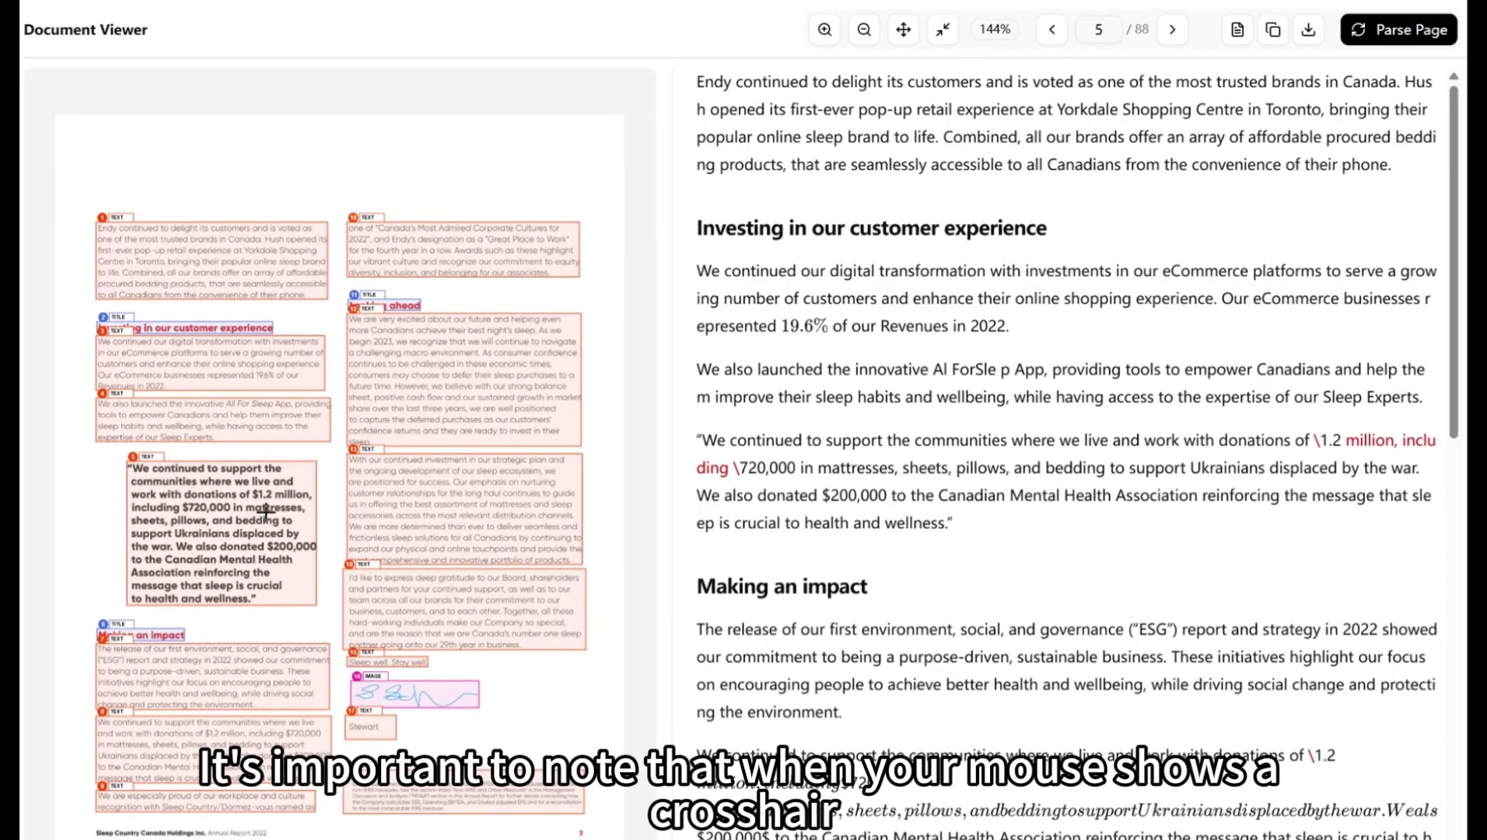
Delete the layout region of the signatory's name below the signature image and redraw it tightly around the name as Text.
{"action": "left_click", "coordinate": [377, 732]}
{"action": "left_click", "coordinate": [1188, 29]}
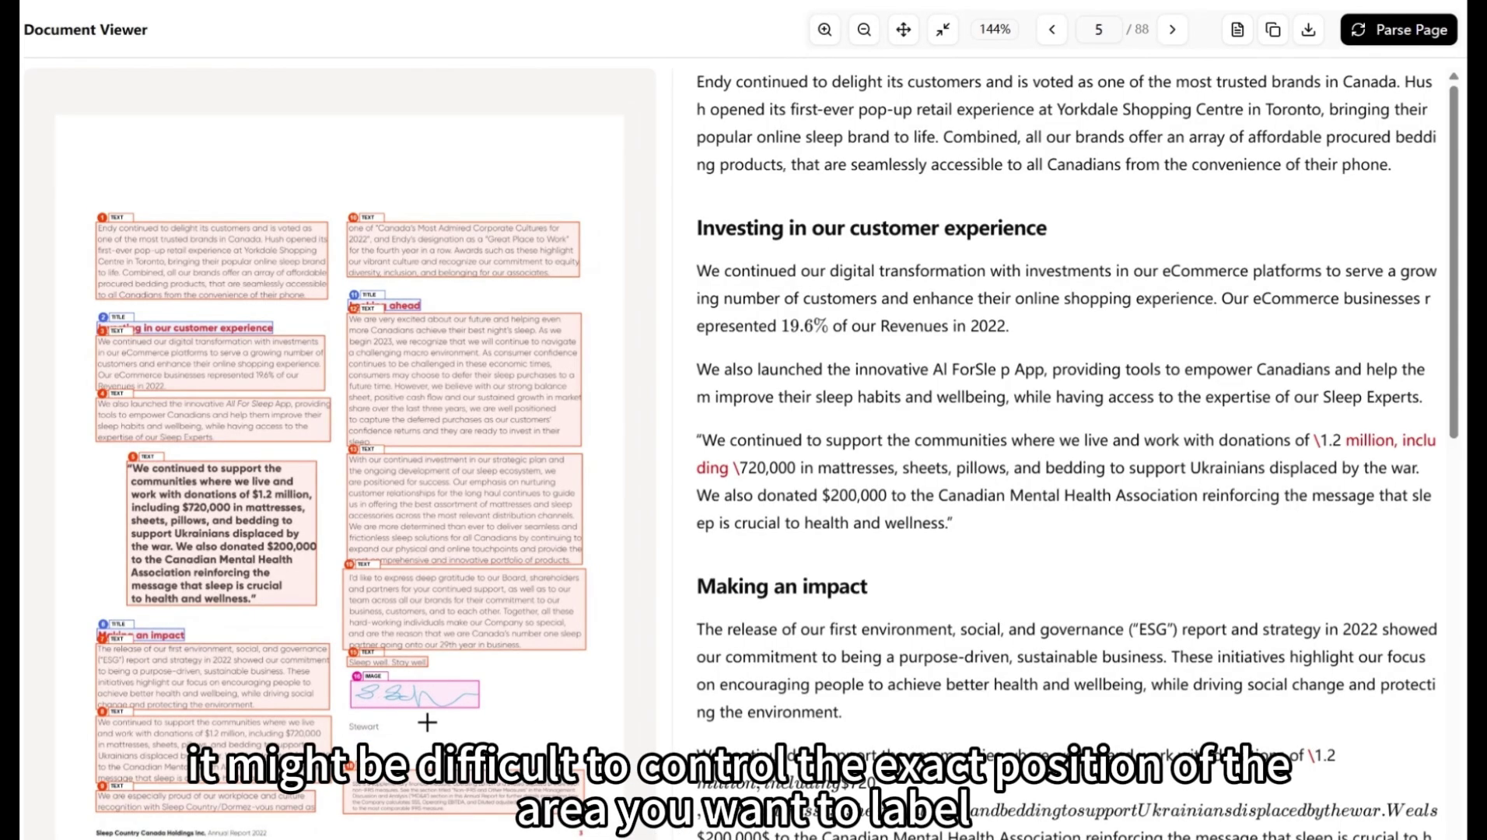
{"action": "scroll", "coordinate": [378, 712], "scroll_direction": "up", "scroll_amount": 2}
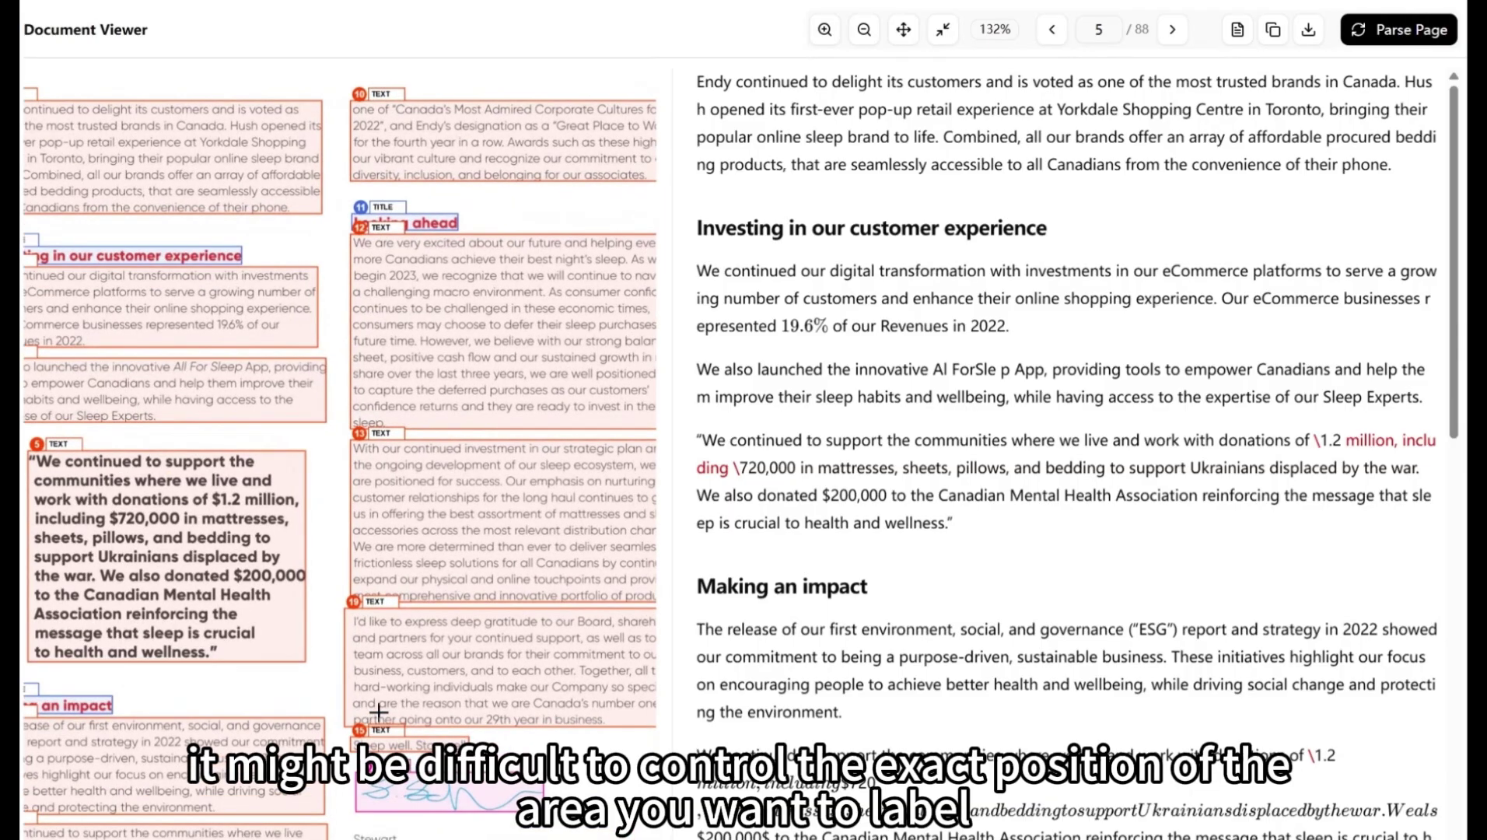
{"action": "scroll", "coordinate": [595, 728], "scroll_direction": "down", "scroll_amount": 1}
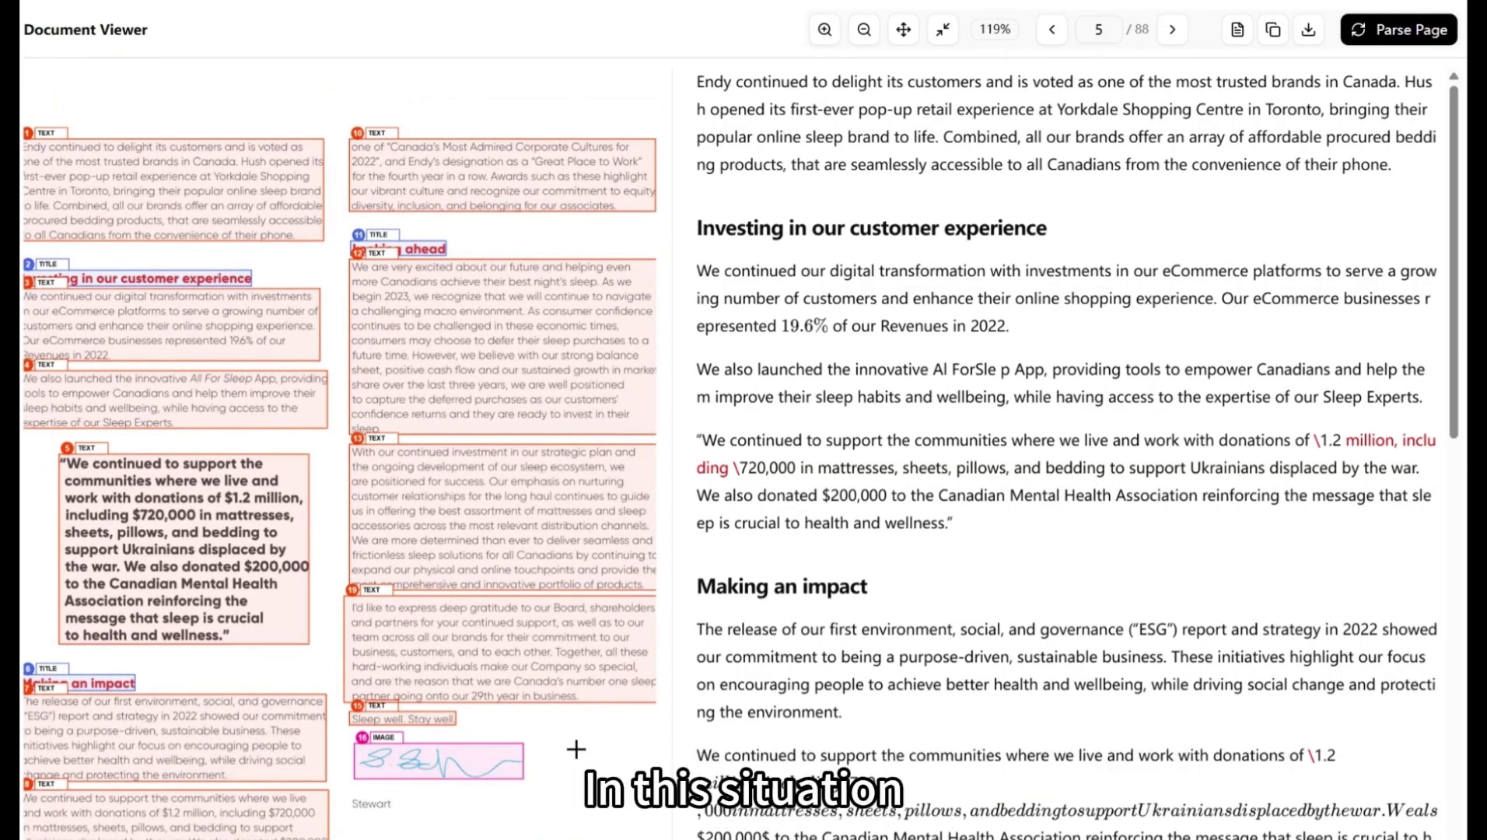
{"action": "left_click", "coordinate": [903, 29]}
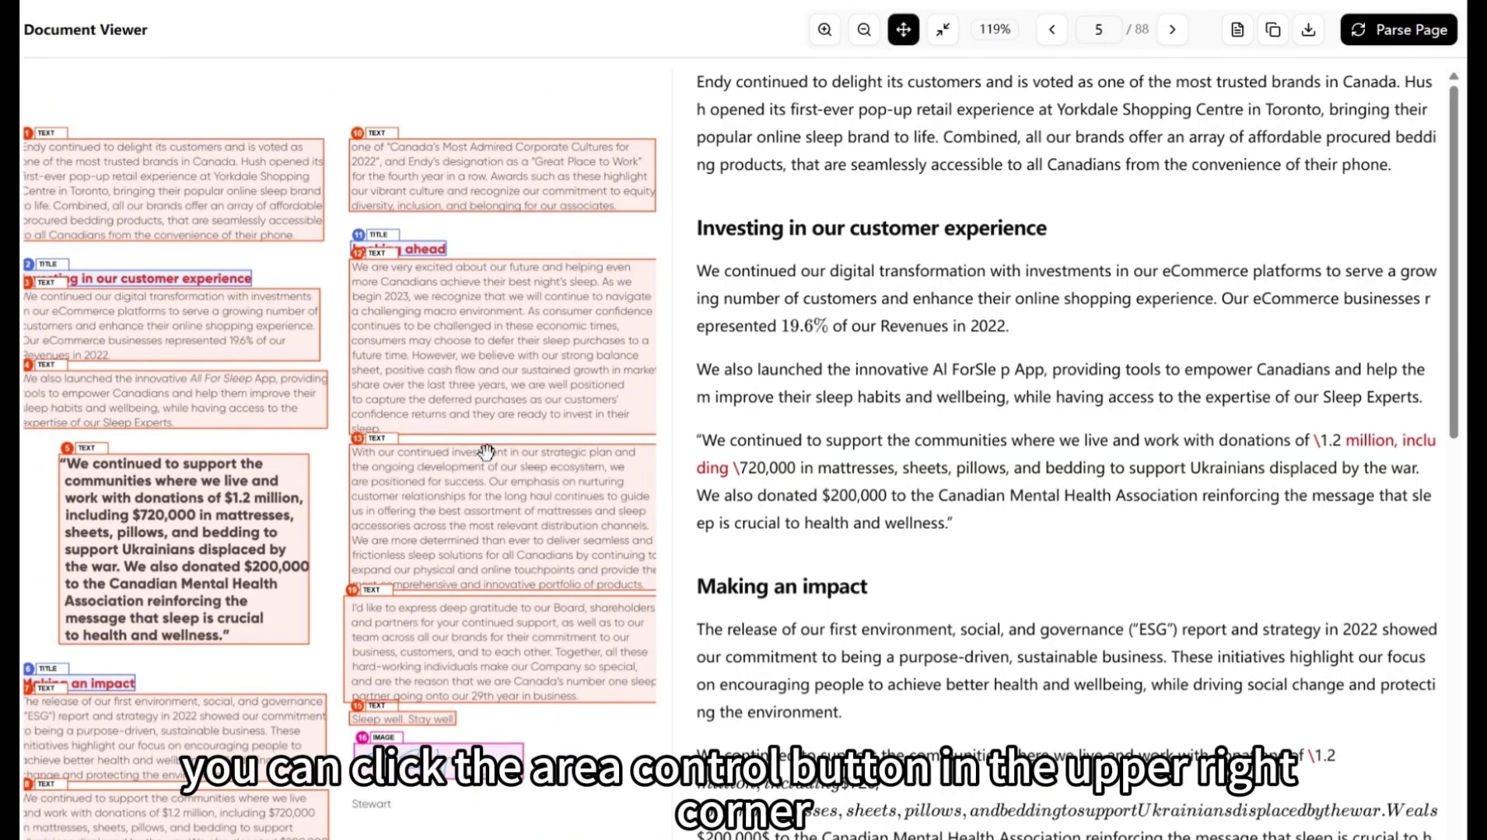
{"action": "left_click_drag", "start_coordinate": [417, 661], "coordinate": [447, 461]}
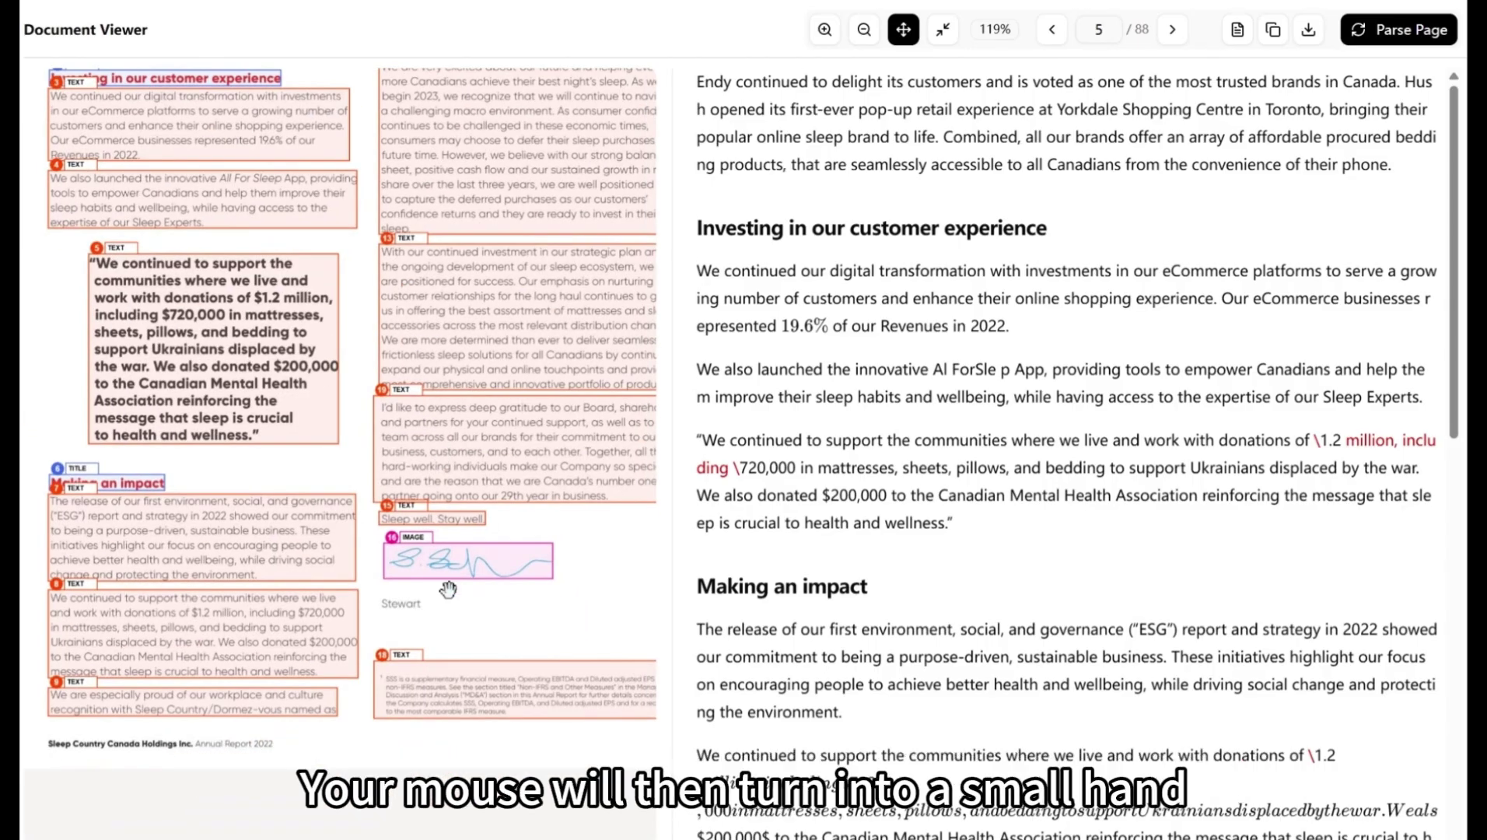
{"action": "left_click_drag", "start_coordinate": [494, 593], "coordinate": [478, 561]}
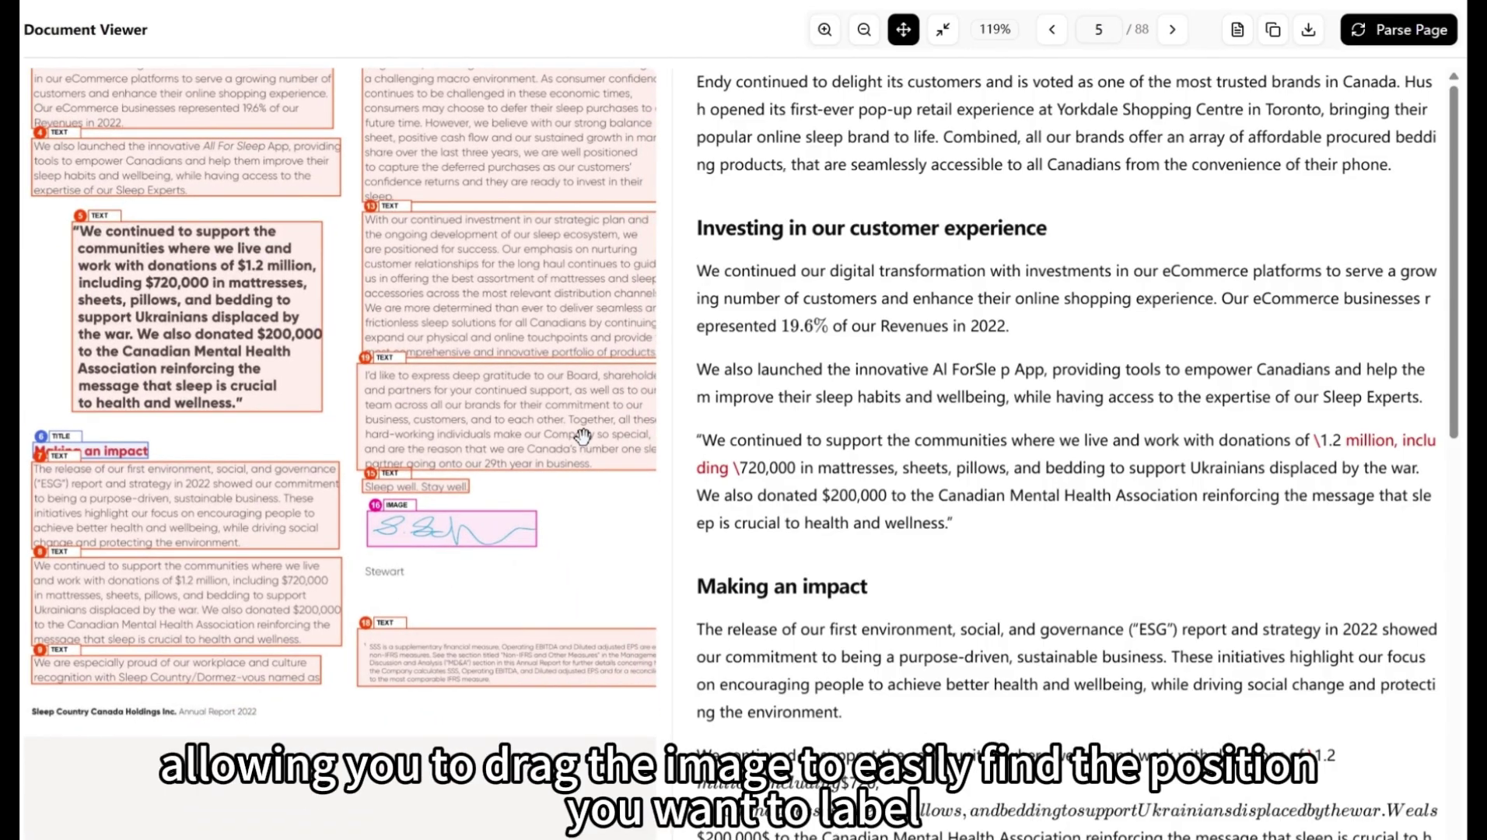
{"action": "left_click", "coordinate": [908, 31]}
{"action": "left_click_drag", "start_coordinate": [352, 558], "coordinate": [418, 582]}
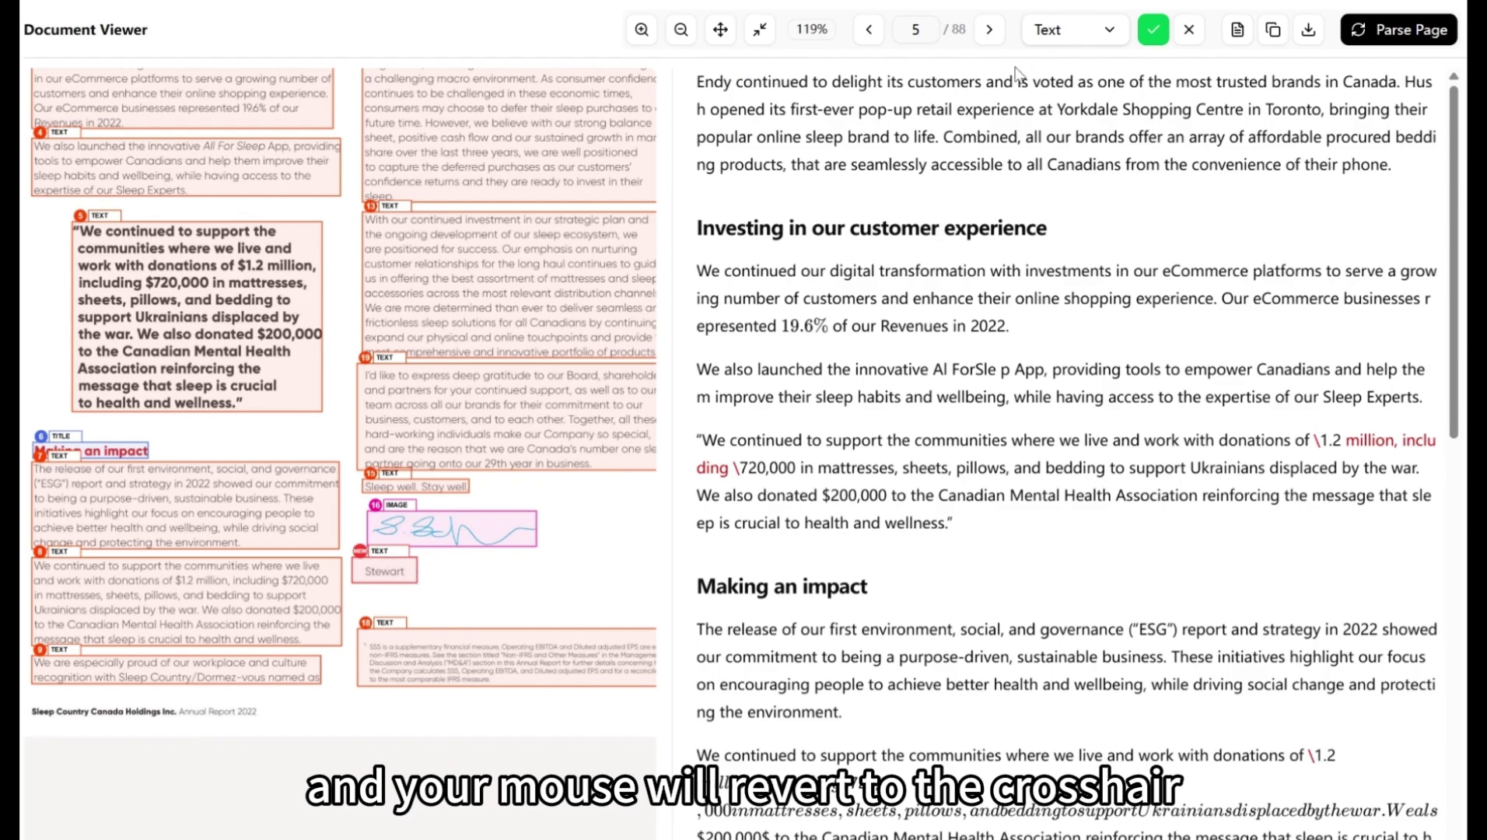
{"action": "left_click", "coordinate": [1153, 30]}
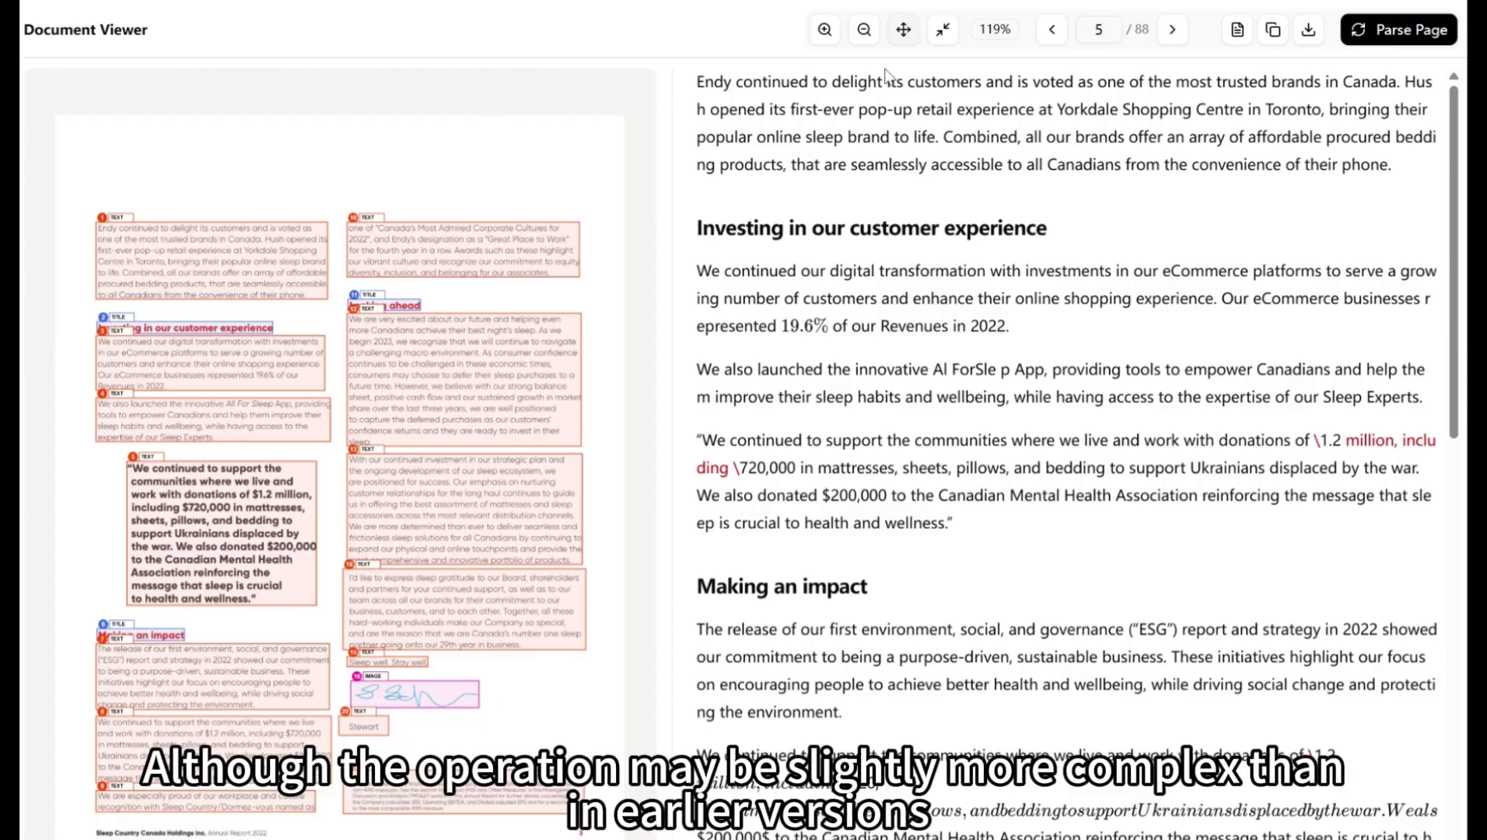
Parse page 5 again with English as the document language and Fast as the parse mode.
{"action": "left_click", "coordinate": [1398, 29]}
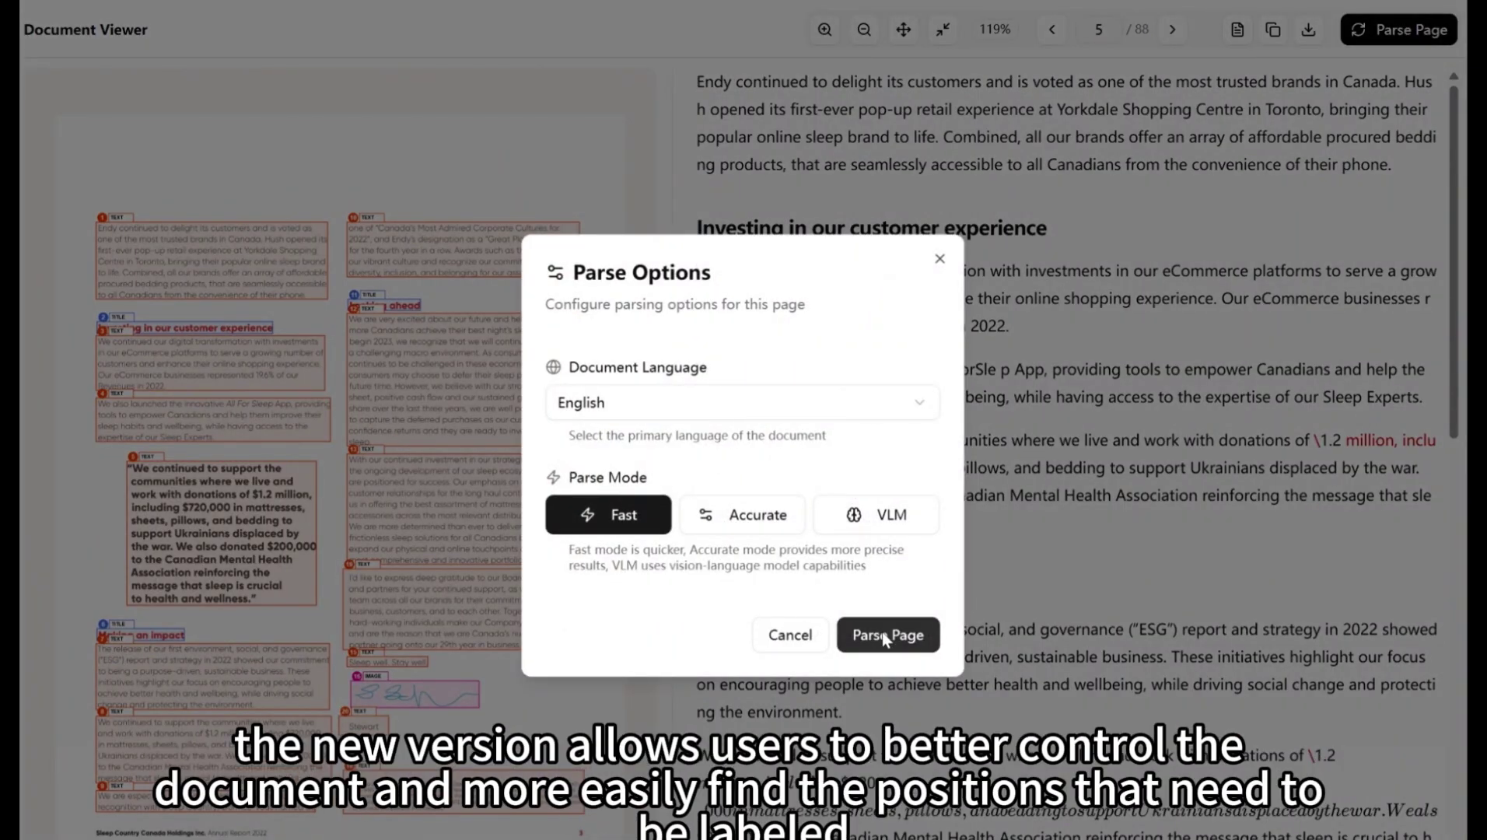
{"action": "left_click", "coordinate": [882, 632]}
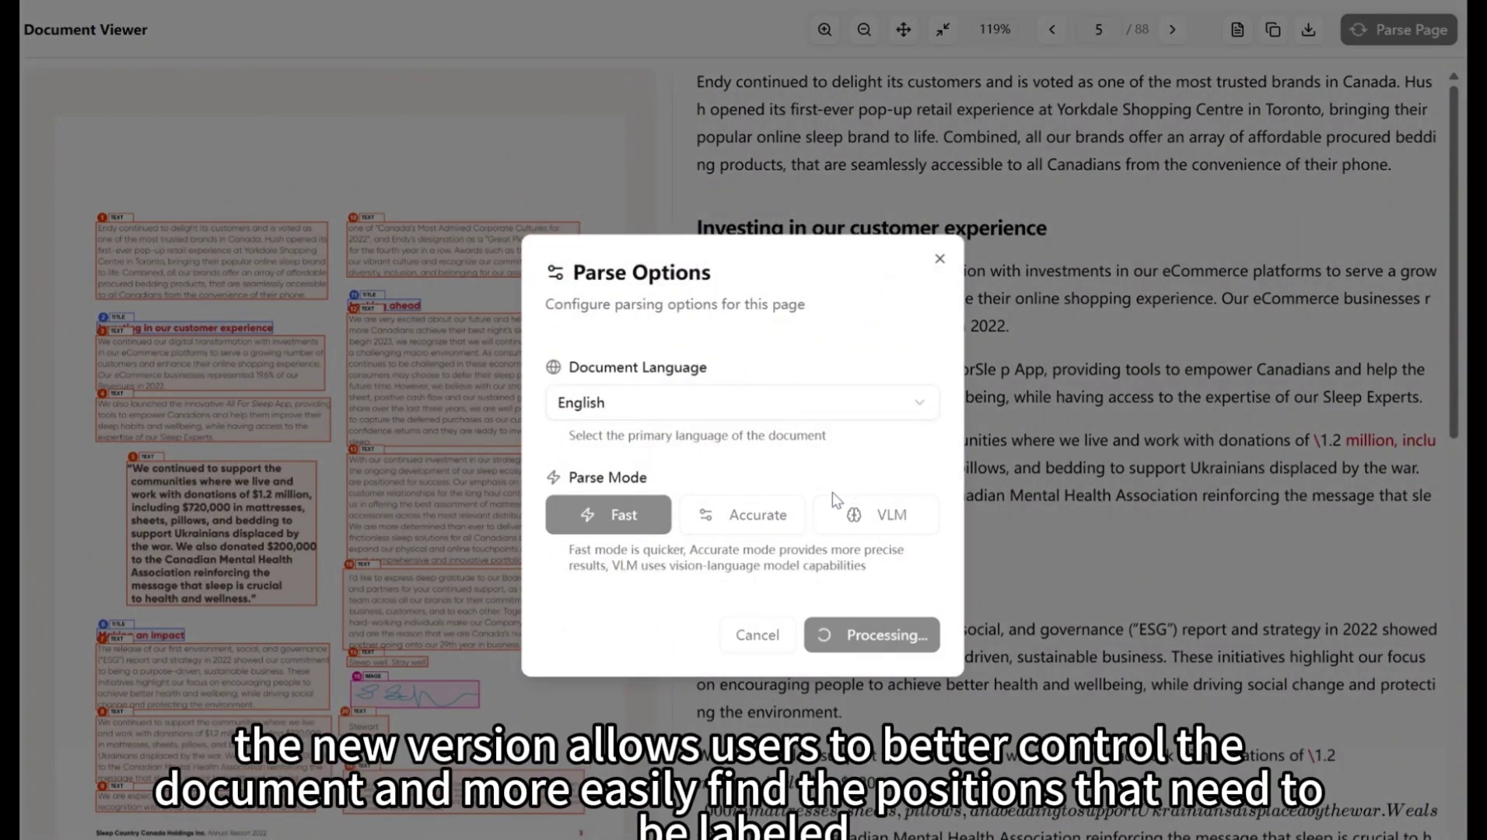